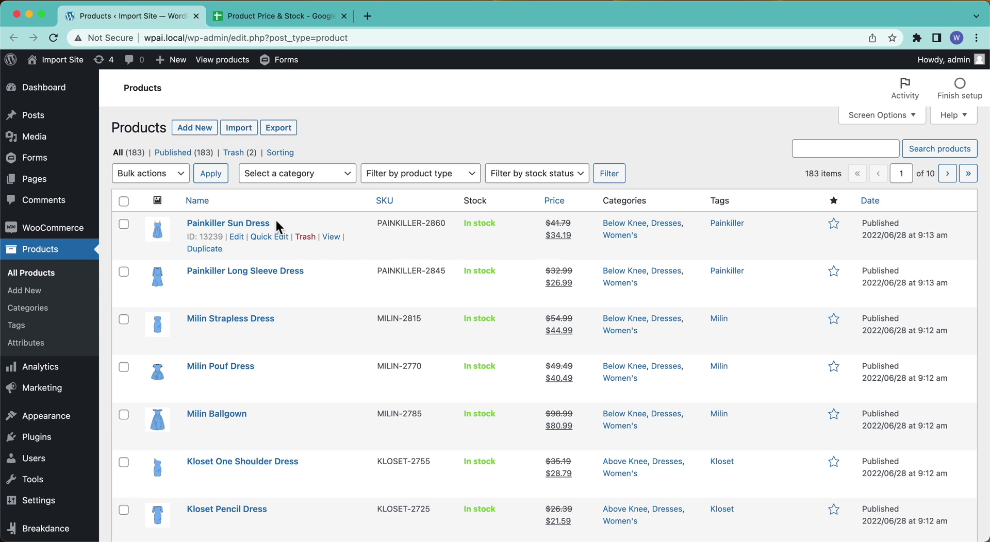
Check the Product Price & Stock spreadsheet against the WooCommerce product list, and open a new WP All Import import.
click(270, 18)
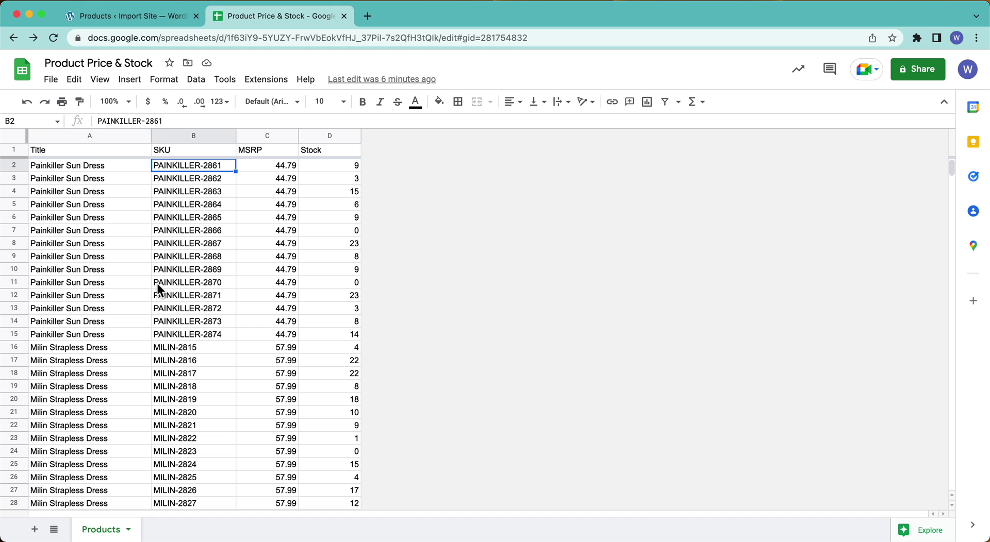
click(140, 19)
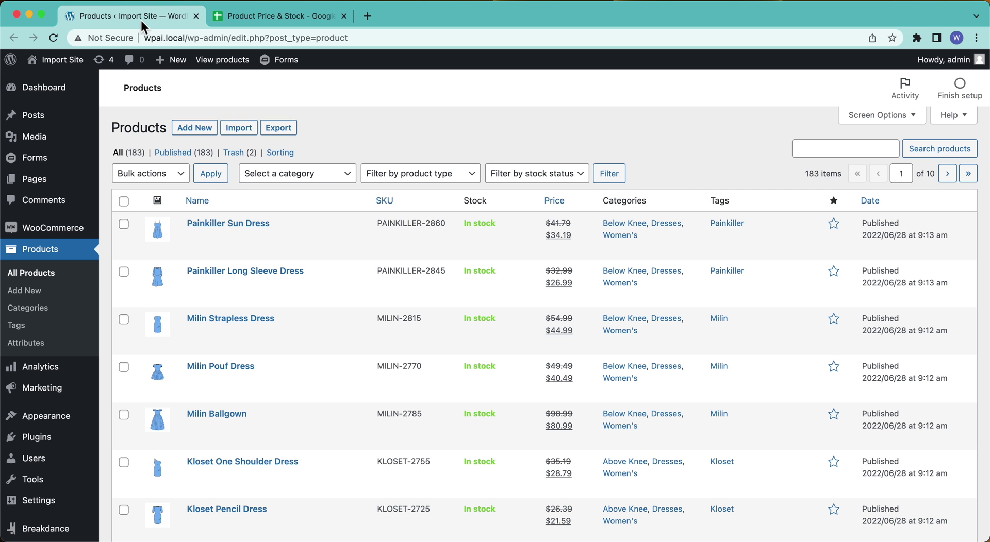
scroll(61, 354, down, 2)
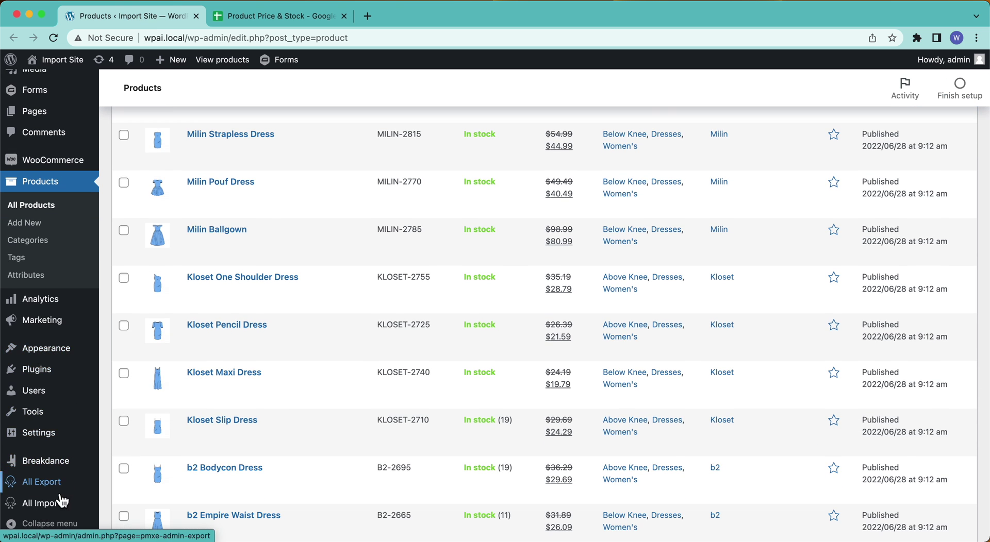
mouse_move(60, 503)
click(140, 476)
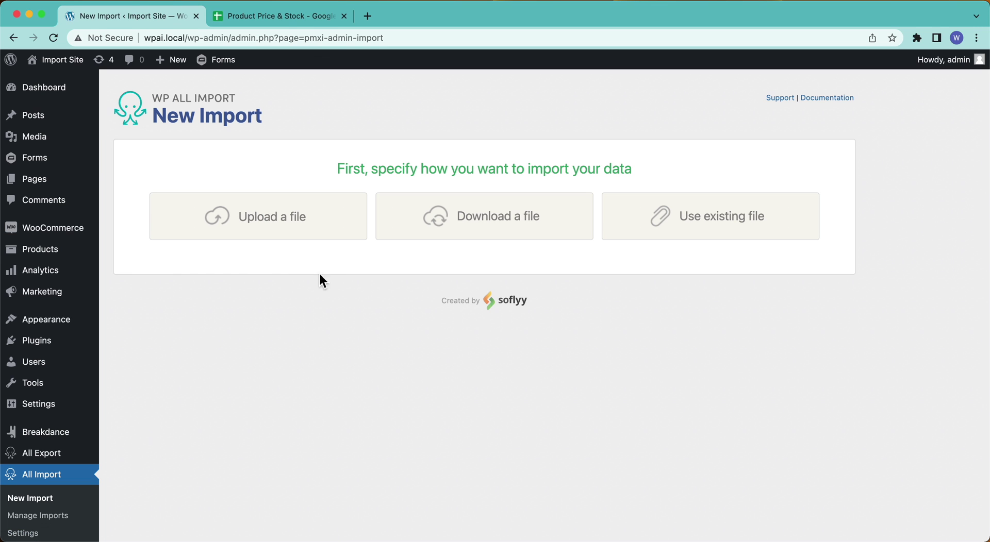
Set the import to download its file from a URL, after viewing the FTP/SFTP option's fields.
click(440, 209)
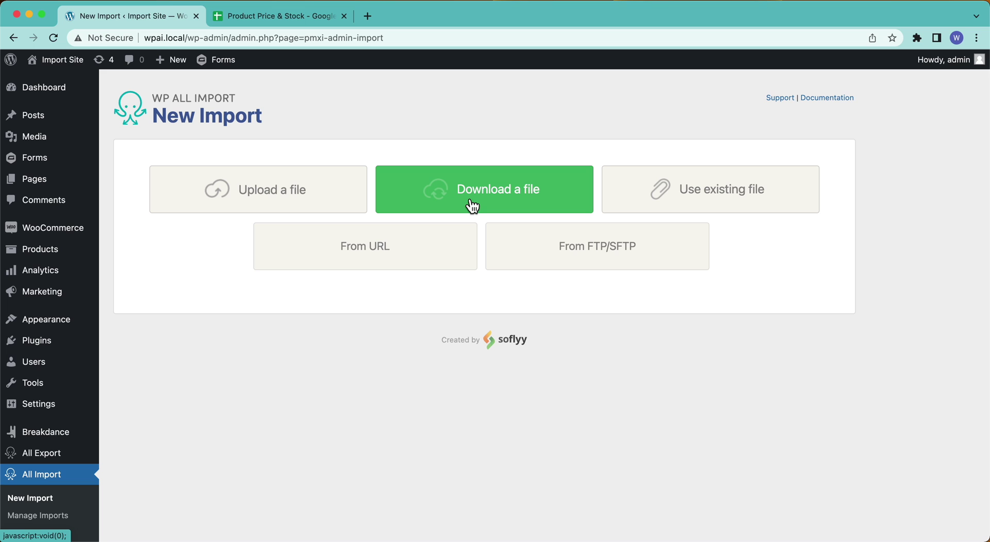
click(394, 263)
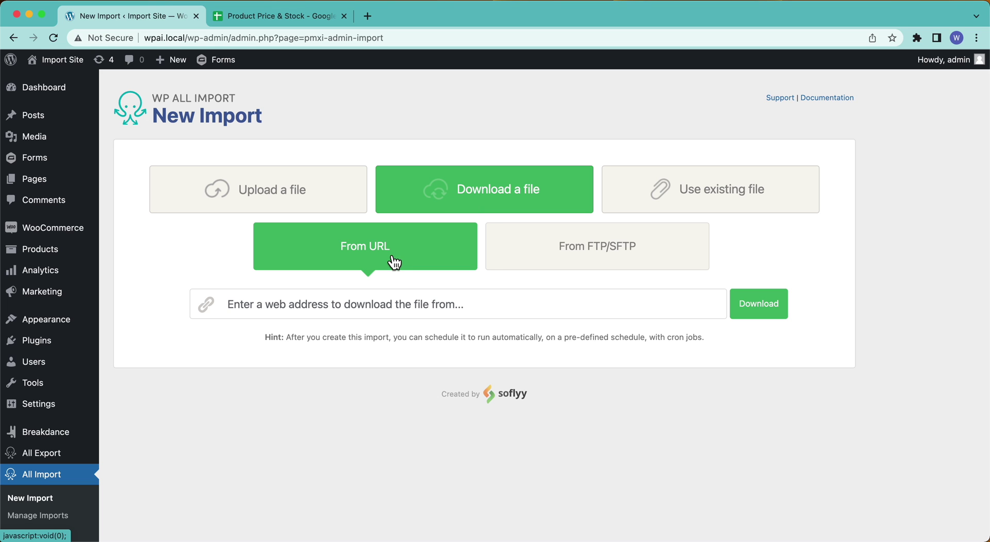
click(612, 267)
scroll(381, 298, down, 3)
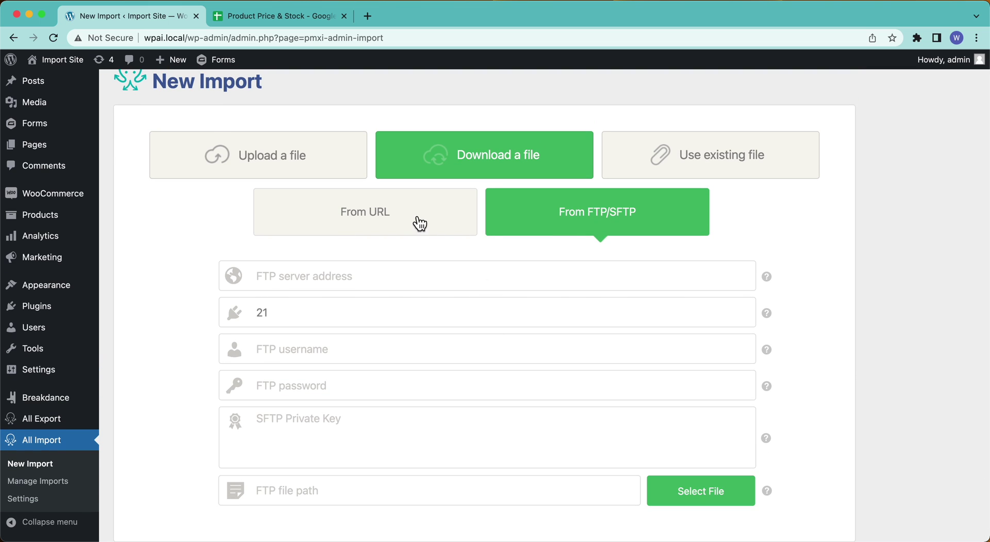
click(420, 221)
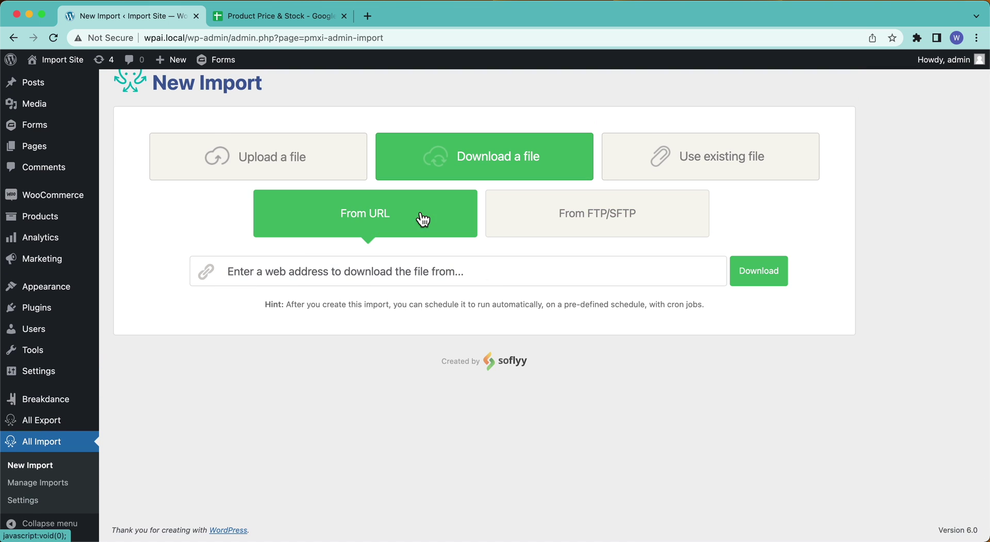
Switch to Google Sheets, publish the entire Product Price & Stock document to the web as comma-separated values (.csv), and copy its link.
click(259, 14)
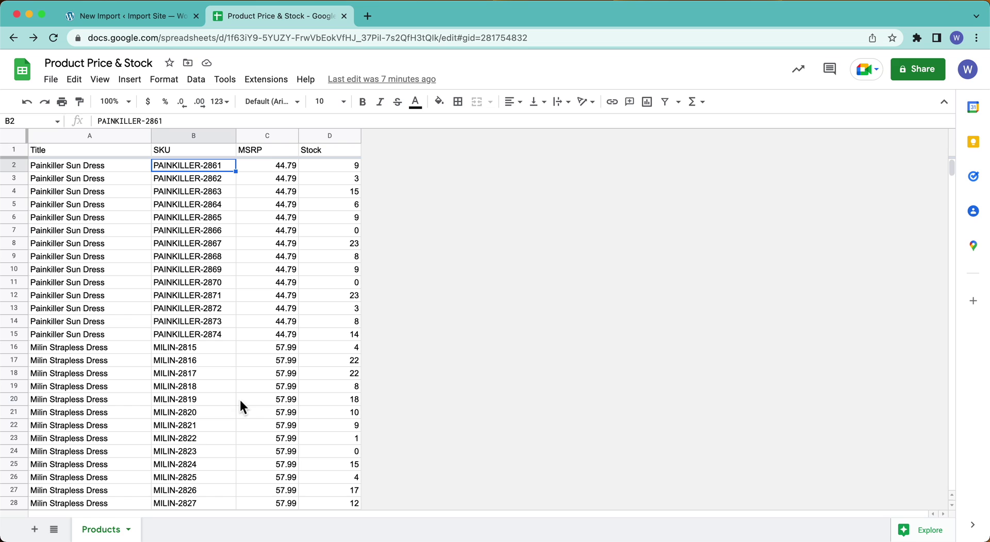
click(384, 45)
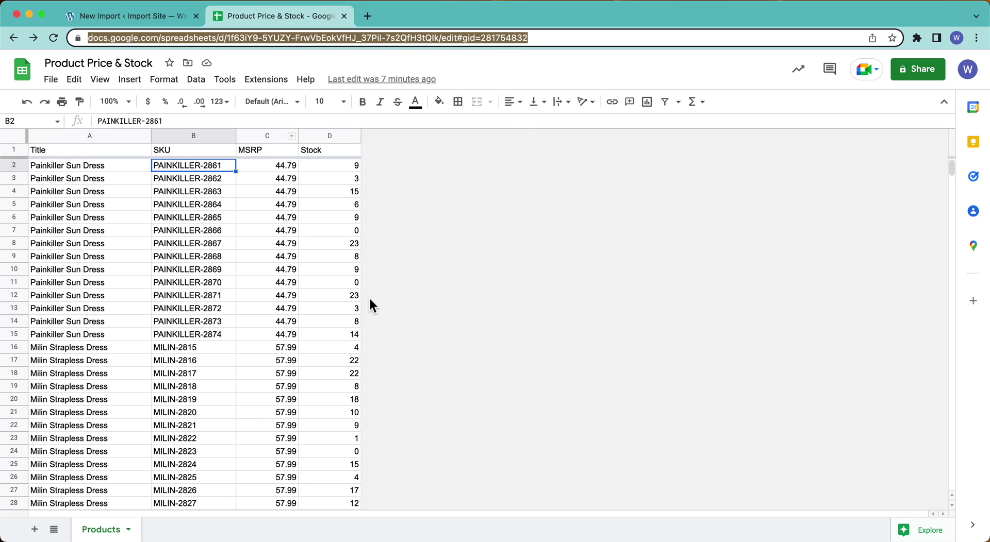
click(54, 87)
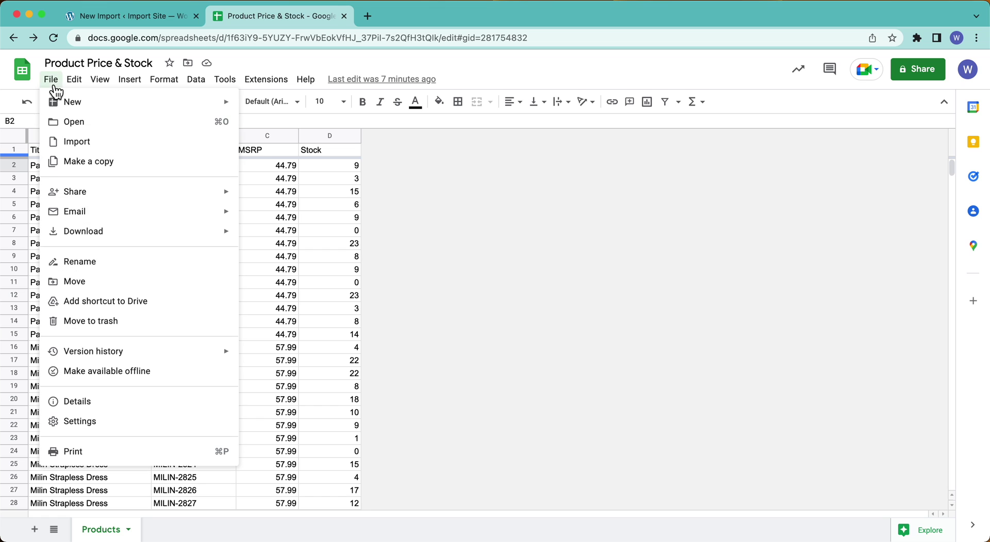
mouse_move(183, 201)
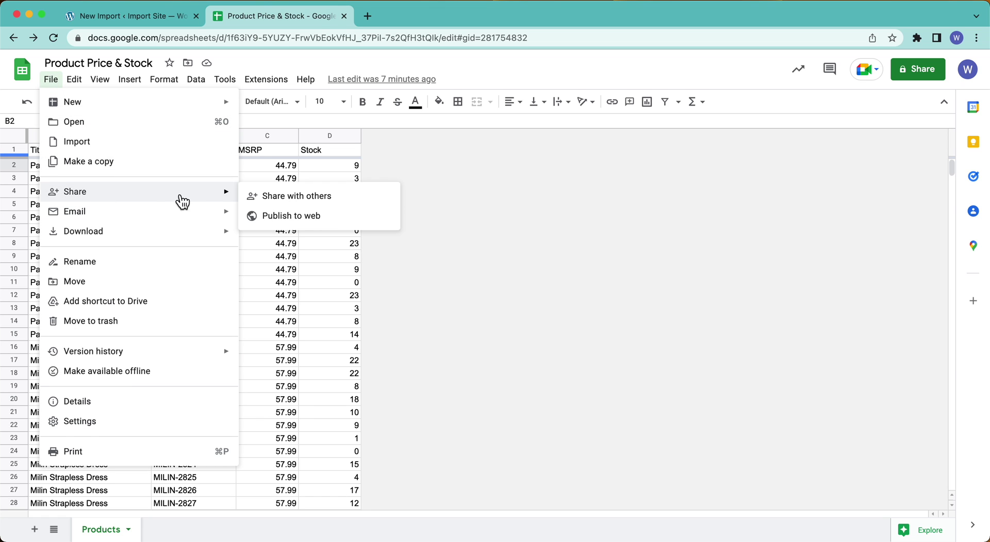
click(286, 215)
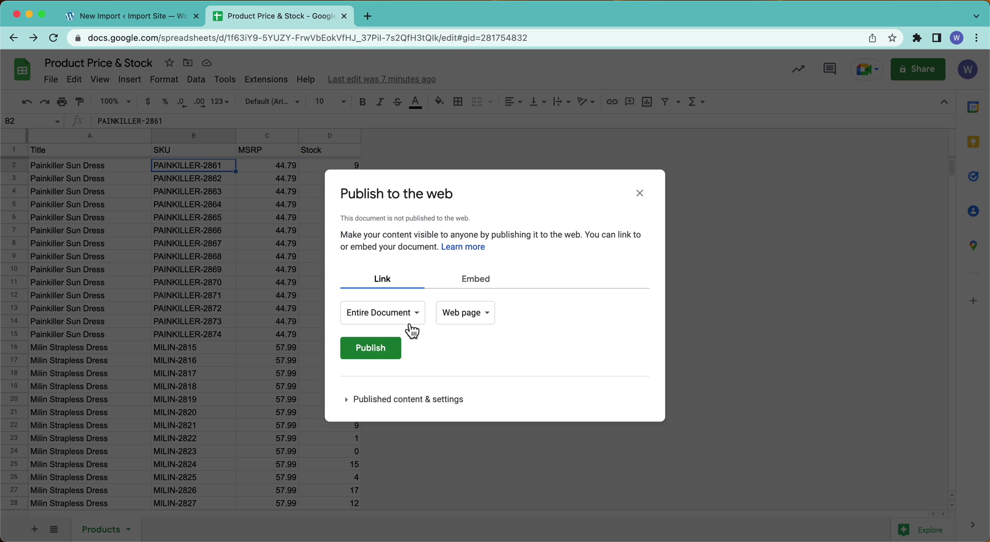
click(472, 326)
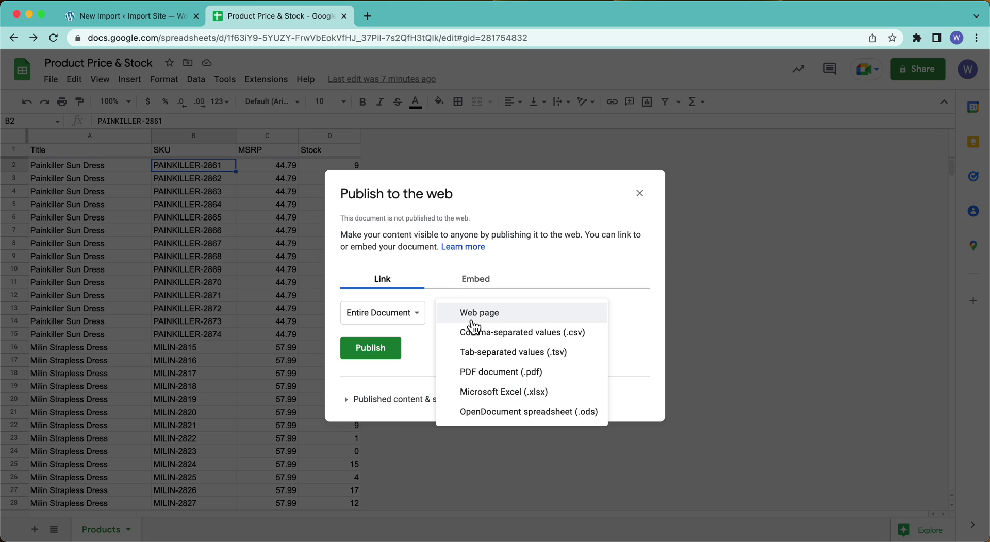
click(474, 334)
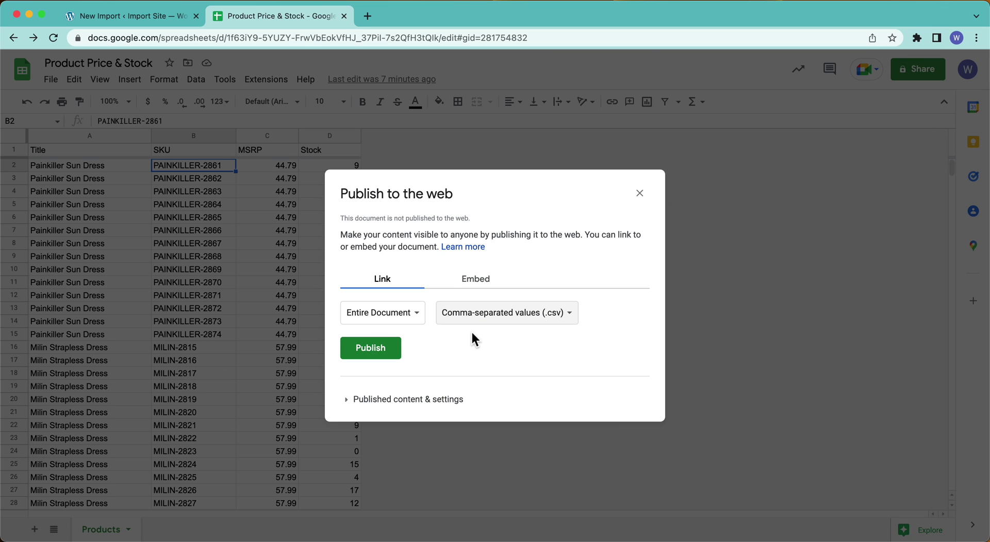
click(386, 348)
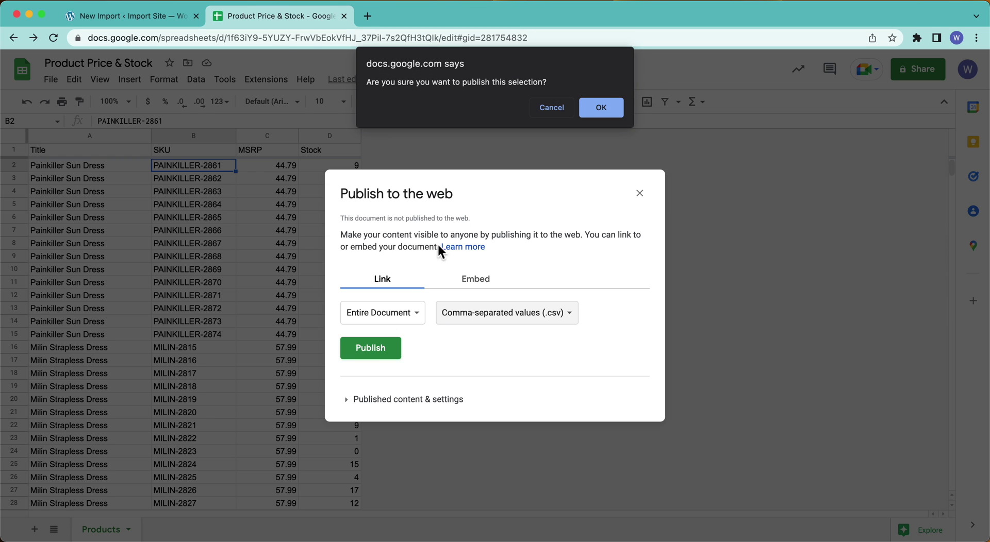
click(599, 107)
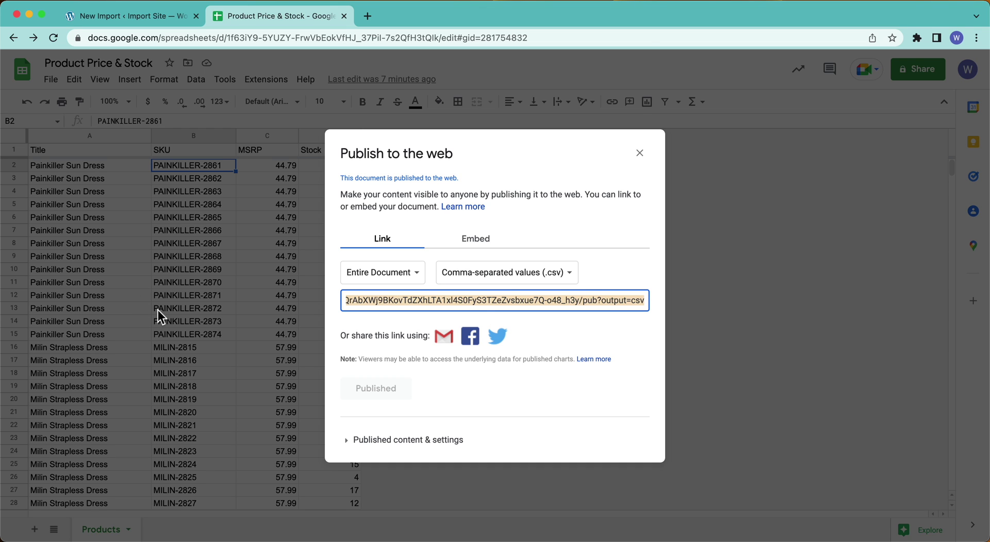
click(640, 154)
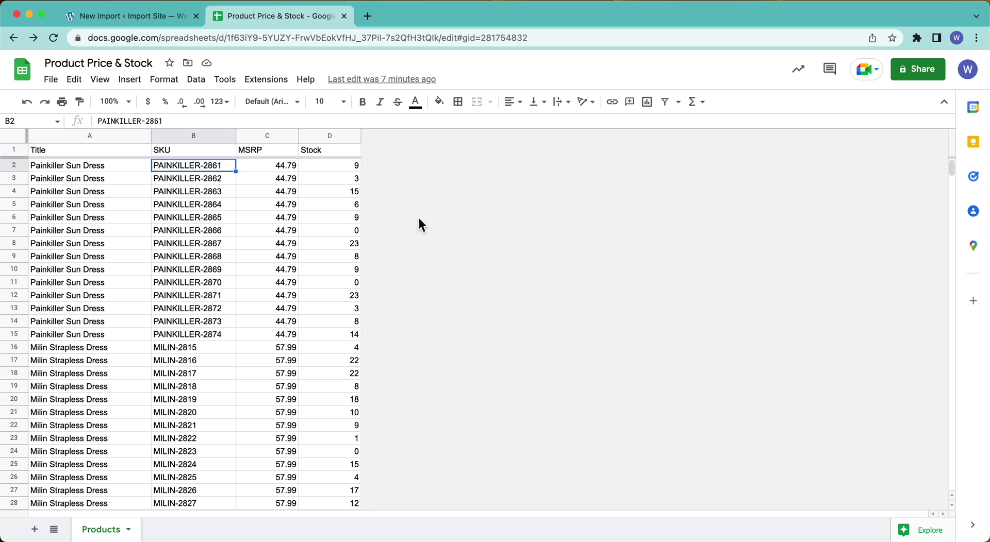
Switch back to WordPress and download the import file from the spreadsheet's published CSV link.
click(117, 16)
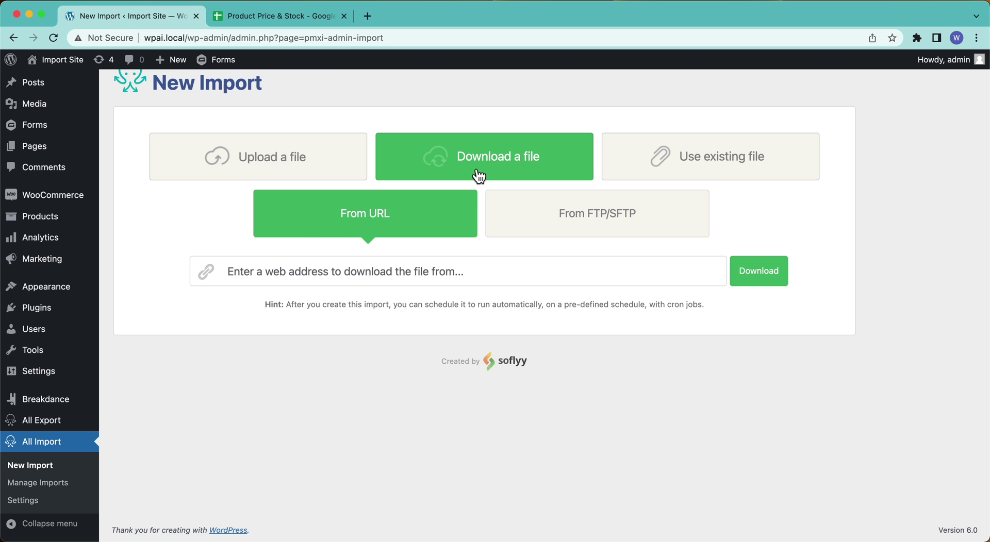
click(329, 271)
text(https://docs.google.com/spreadsheets/d/e/2PACX-1vSsBCamqnCJuAnR1155G93-2YDRdjQrAbXWj9BKovTdZXhLTA1xl4S0FyS3TZeZvsbxue7Q-o48_h3y/pub?output=csv)
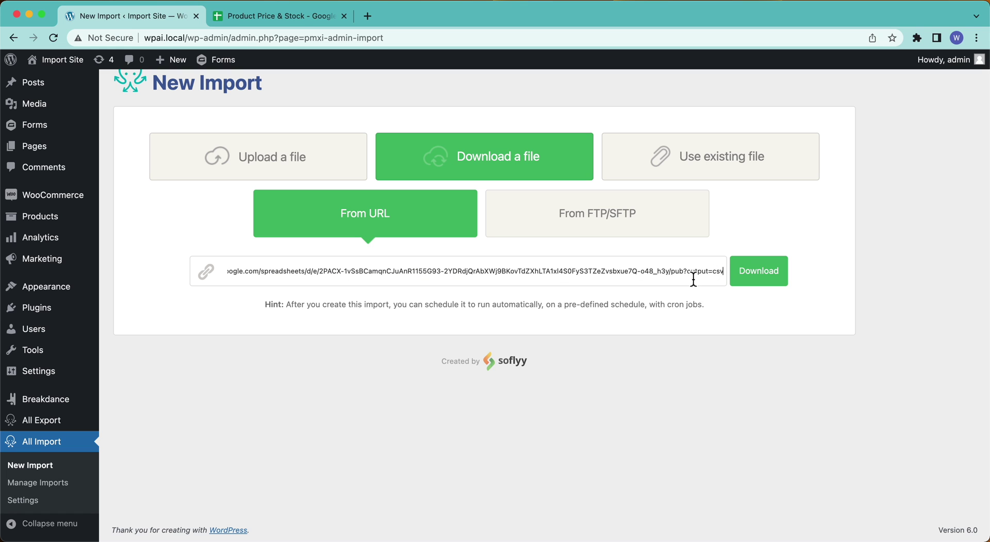
click(771, 279)
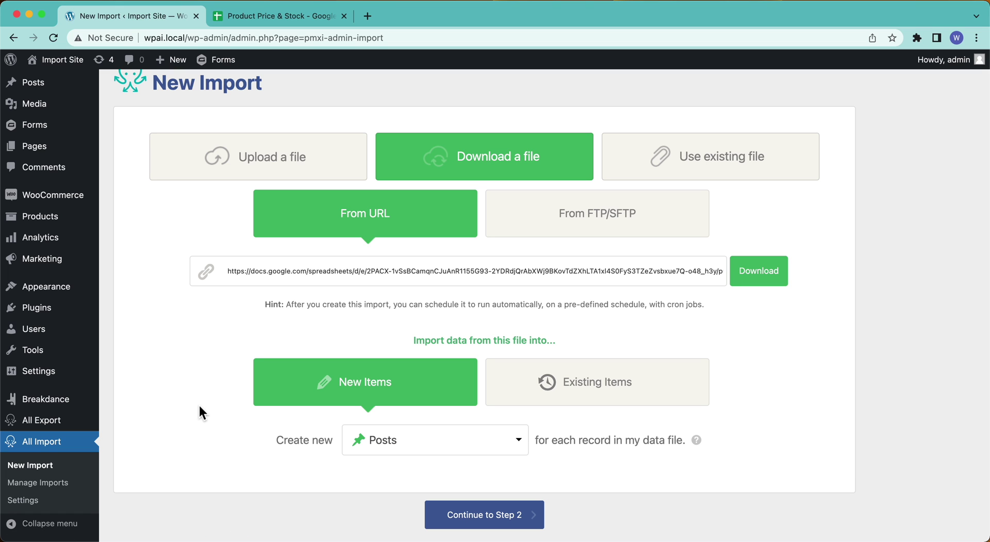
Choose existing WooCommerce Products as the import target and continue to the import file review.
scroll(199, 412, down, 2)
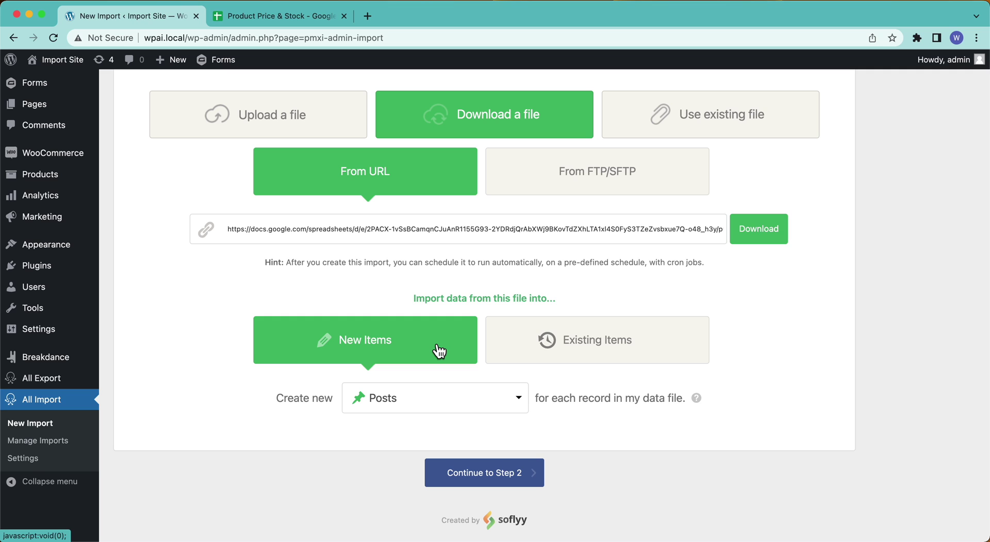
click(512, 350)
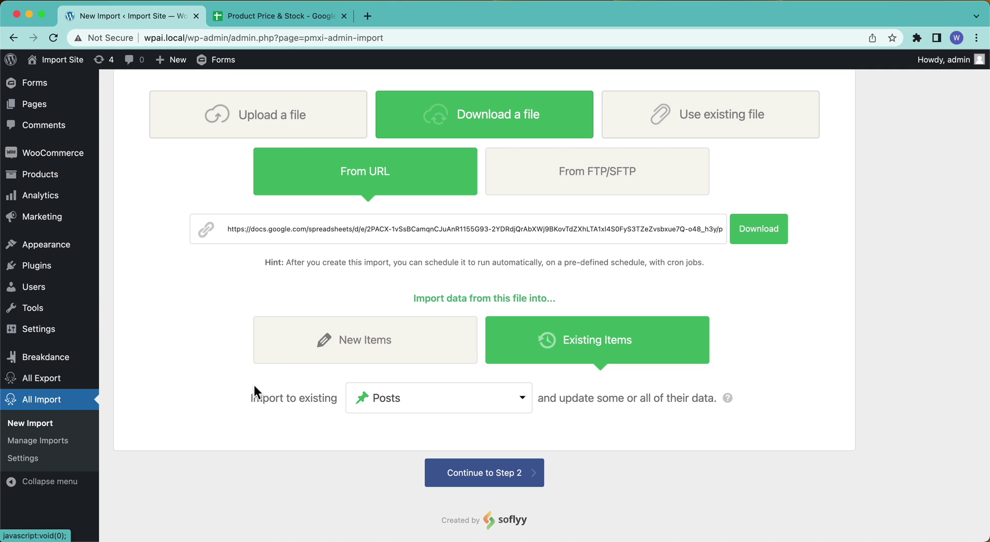
click(447, 410)
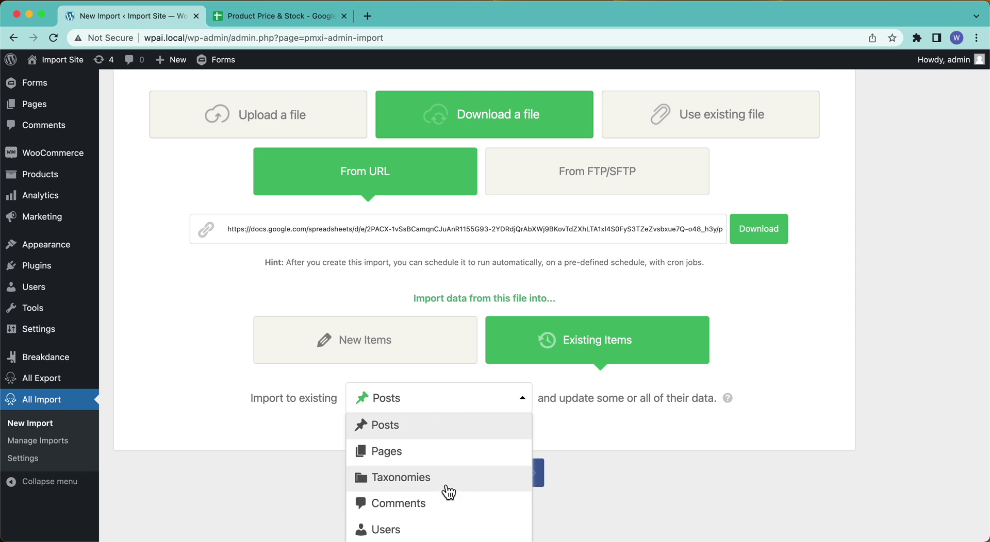
scroll(449, 490, down, 2)
click(459, 520)
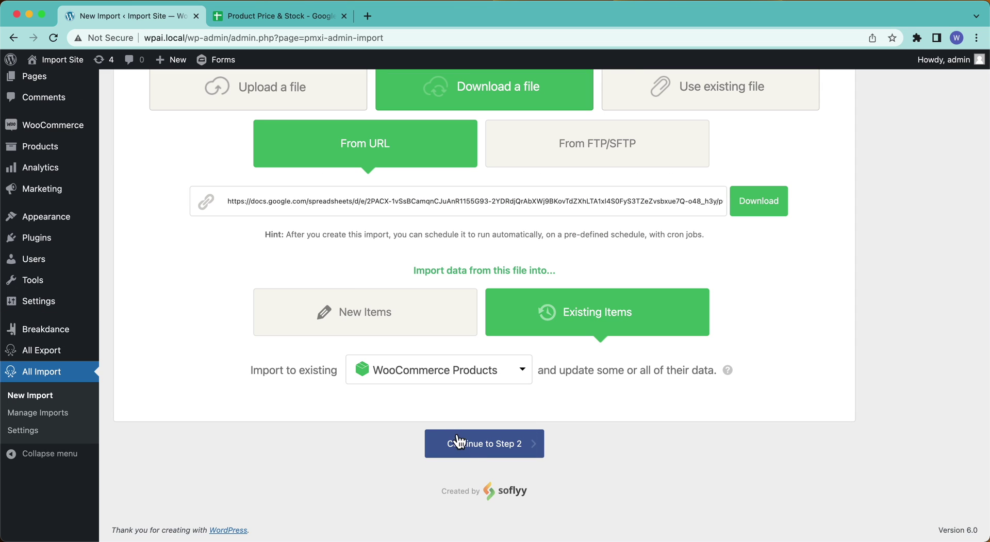
click(464, 461)
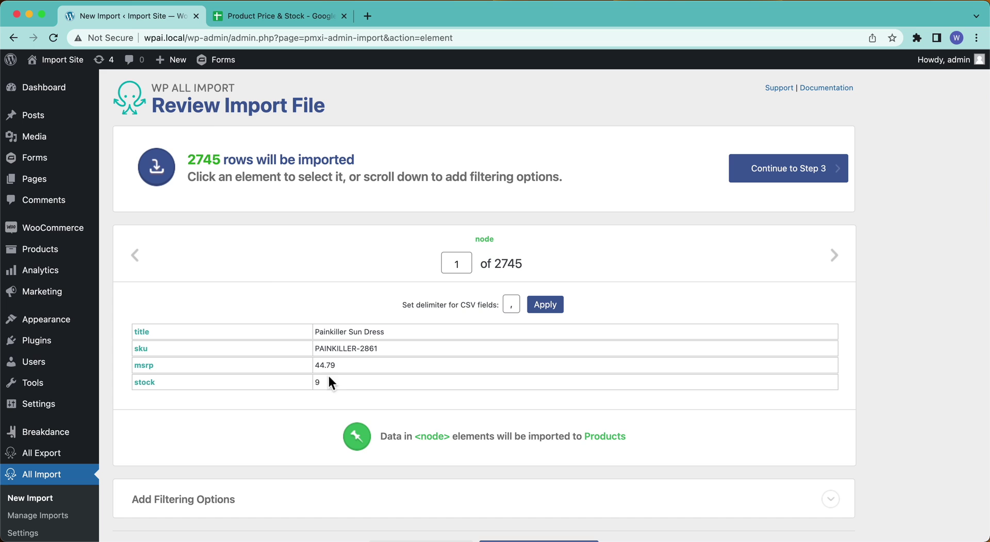
Compare the previewed record's title, SKU, MSRP and stock with the rows in the Product Price & Stock spreadsheet.
click(240, 16)
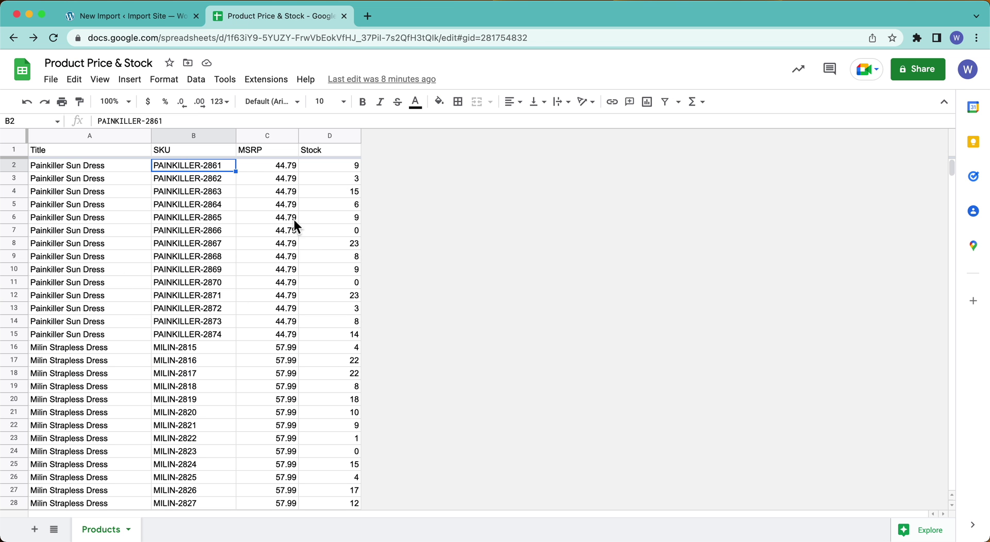
click(148, 14)
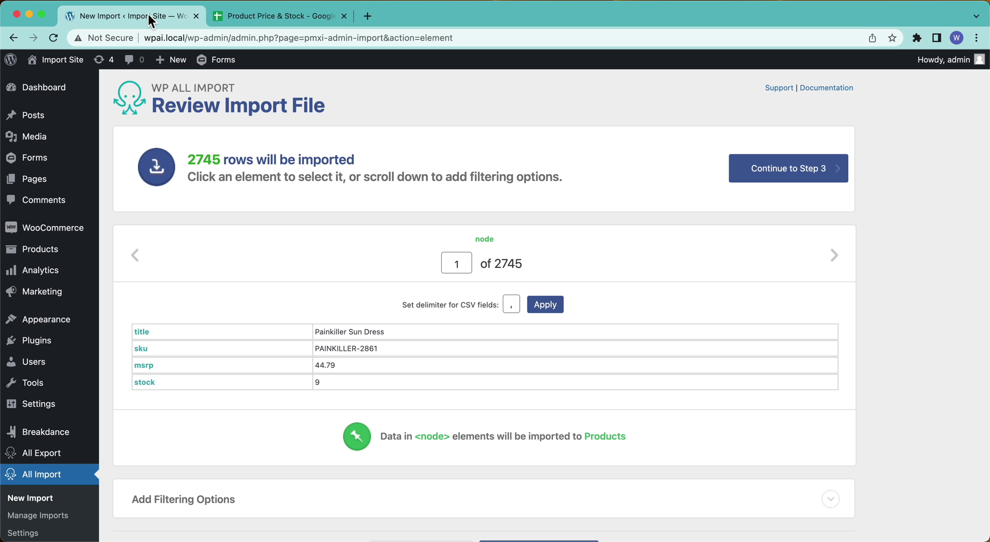
click(246, 17)
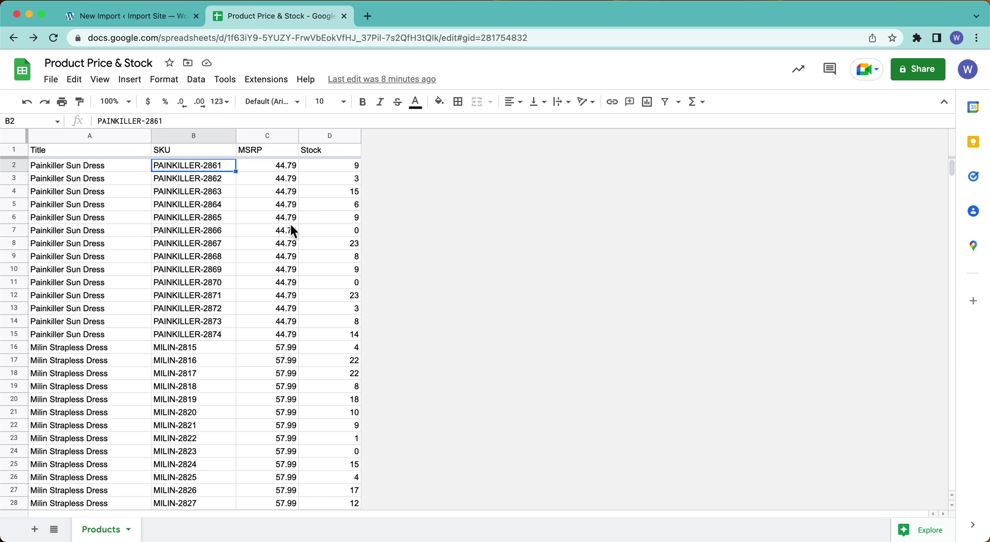
click(148, 14)
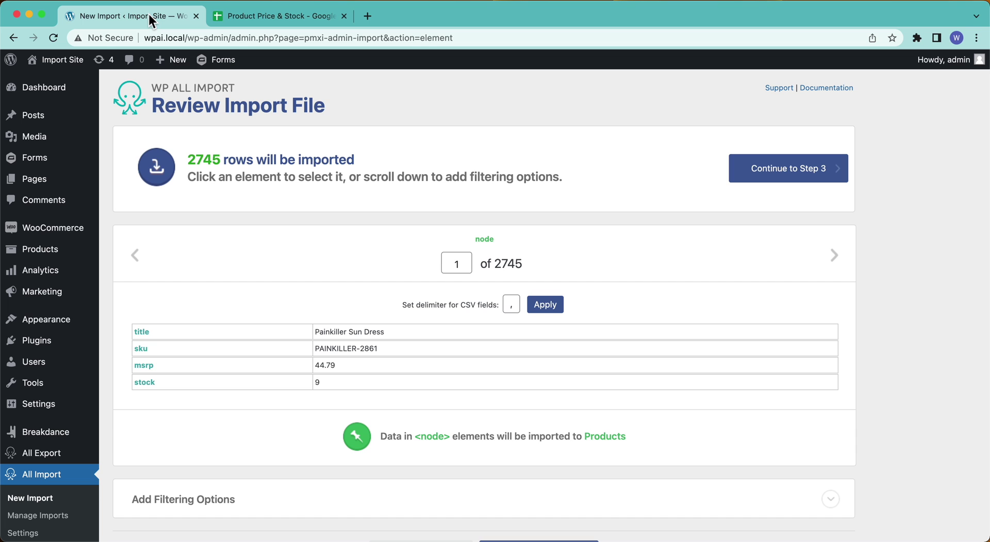
Expand the import's filtering options and examine which elements are available for a filter rule.
scroll(412, 362, down, 5)
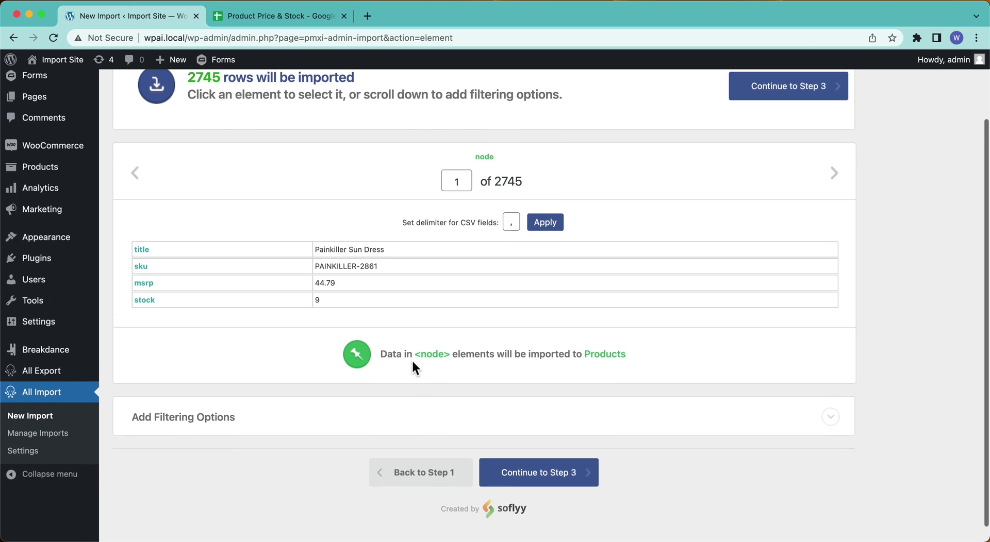
click(239, 402)
scroll(239, 408, down, 3)
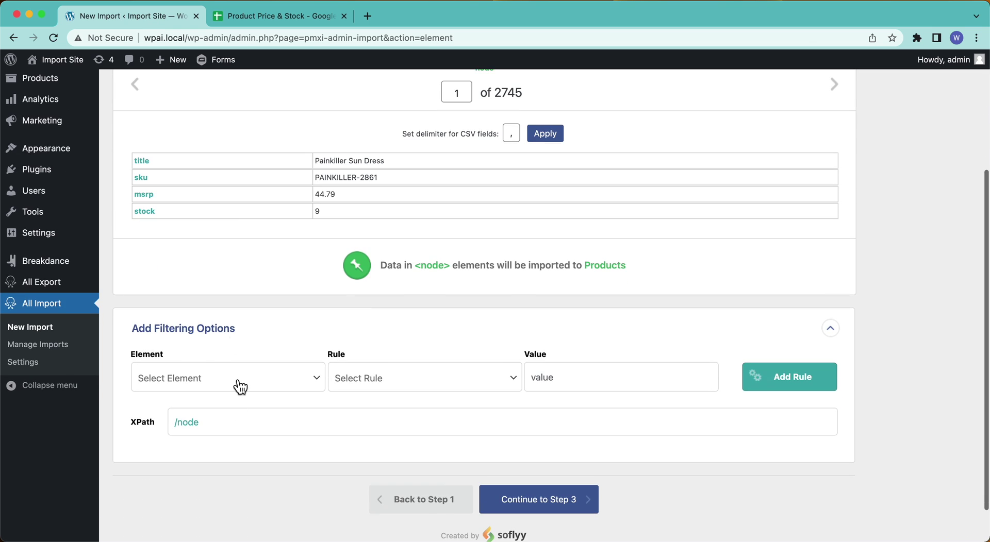
click(205, 392)
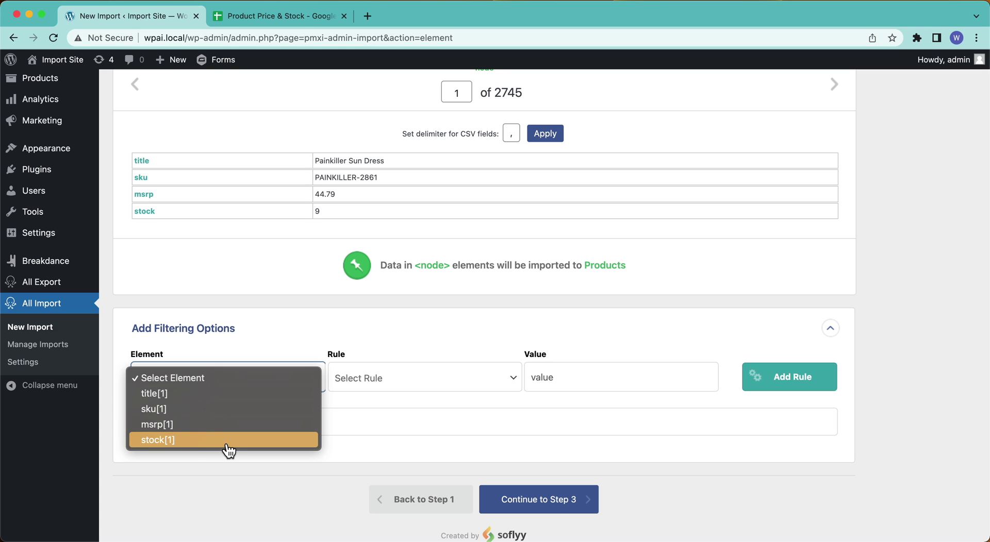
click(246, 511)
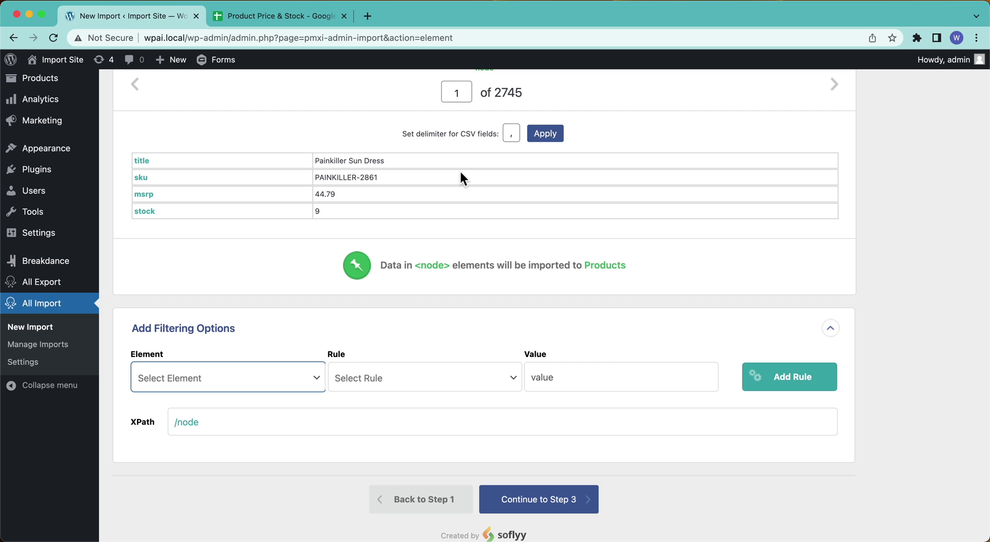
scroll(460, 169, up, 3)
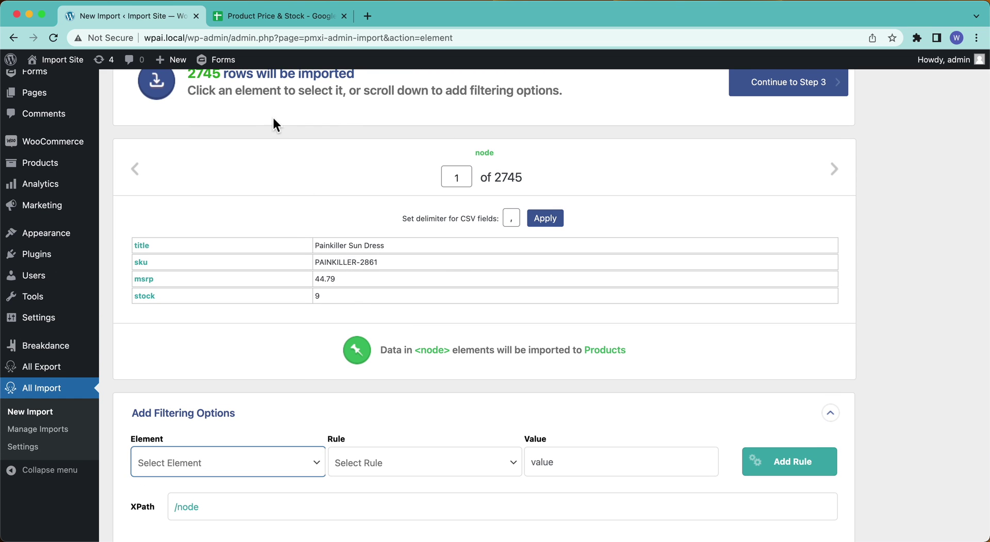
Collapse the filtering options without adding a rule and continue to step 3 of the import.
click(232, 413)
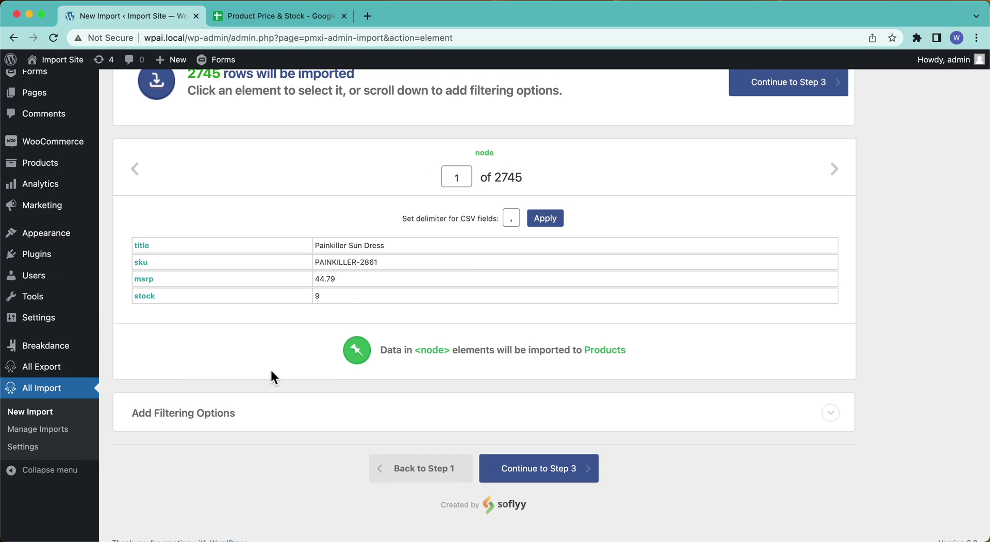
click(500, 471)
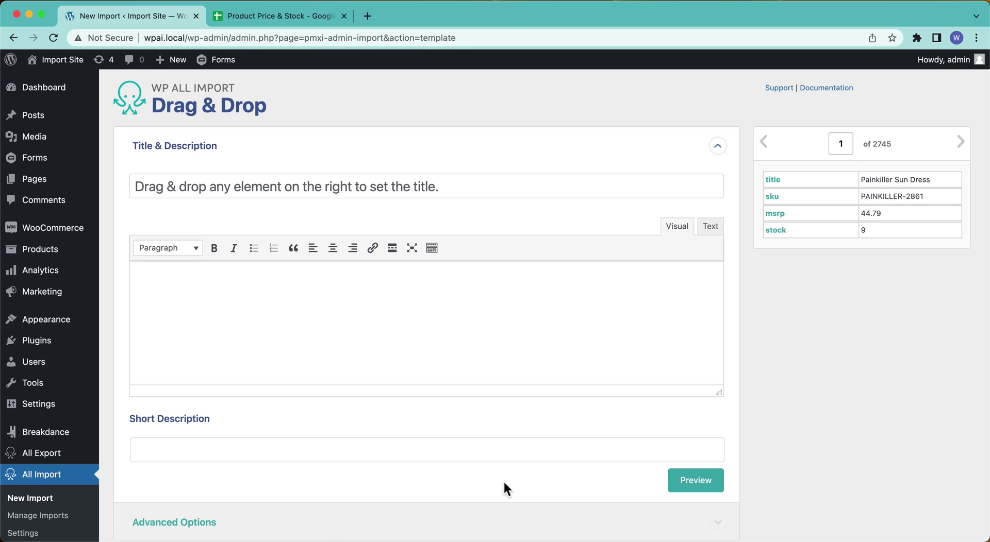
Expand the WooCommerce Add-On section of the import template and set the product type to Variable product.
scroll(504, 485, down, 6)
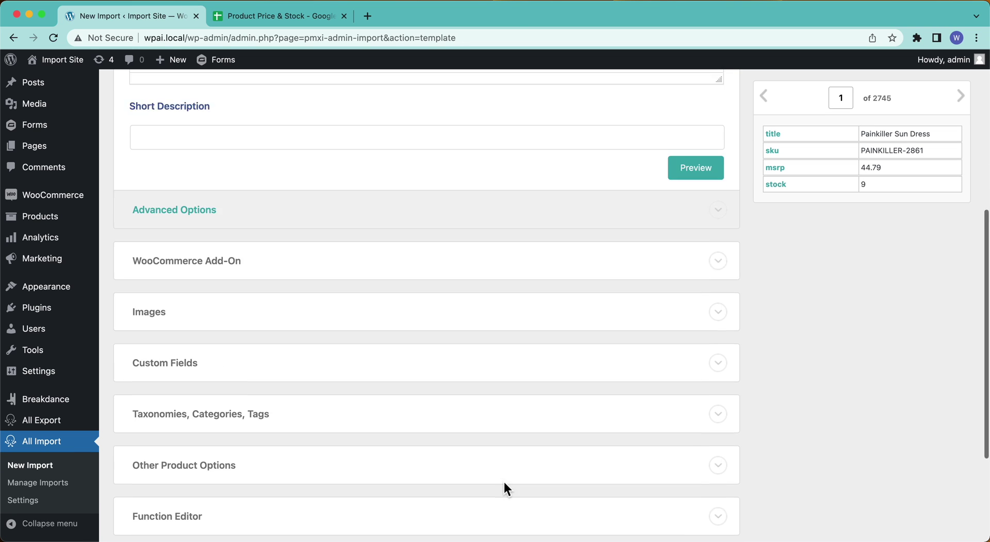
scroll(504, 489, down, 1)
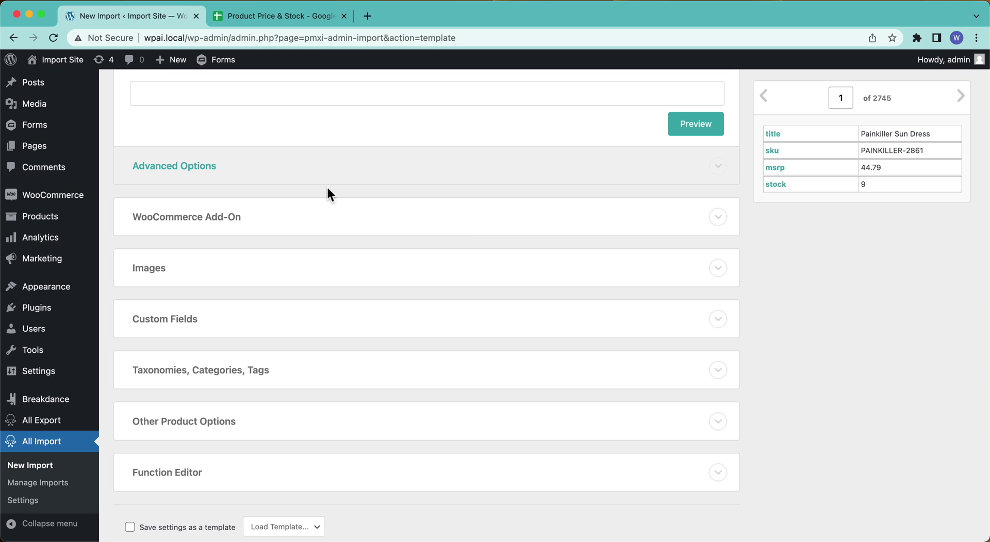
click(226, 224)
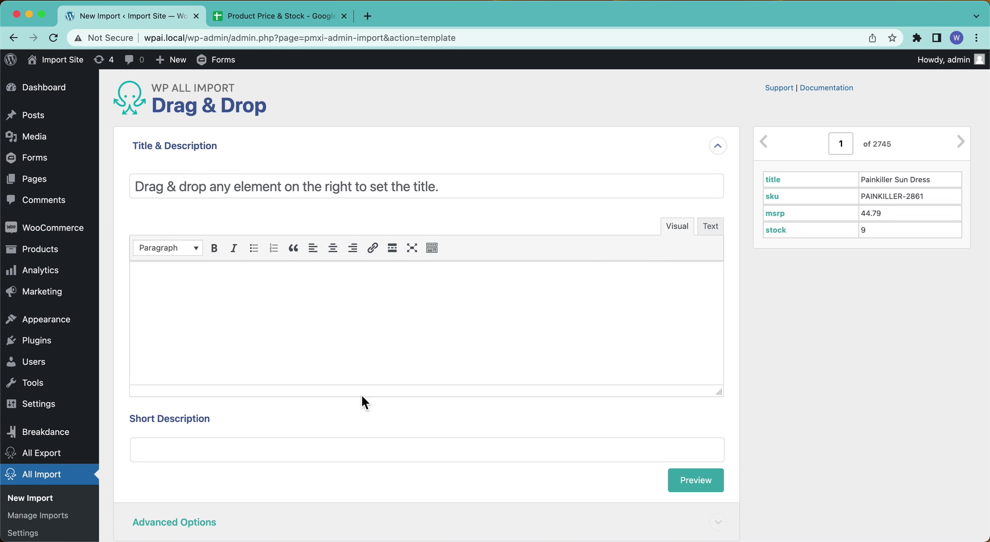
scroll(397, 391, down, 12)
scroll(397, 391, up, 3)
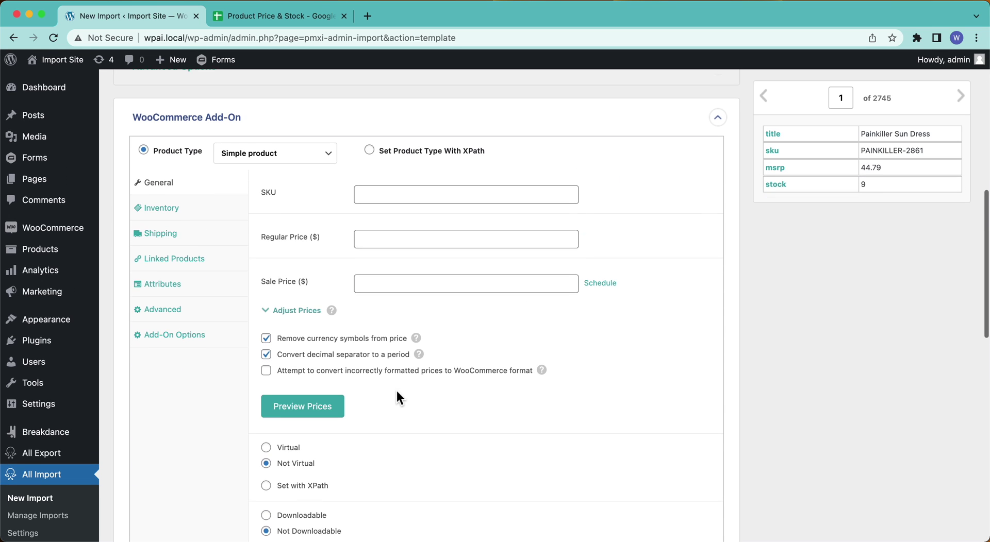
scroll(396, 390, down, 1)
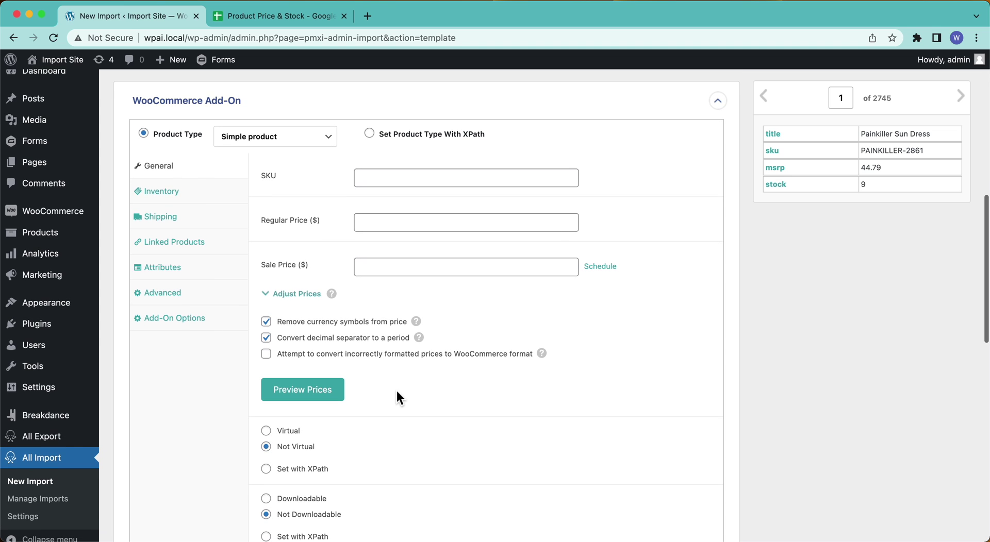
click(297, 143)
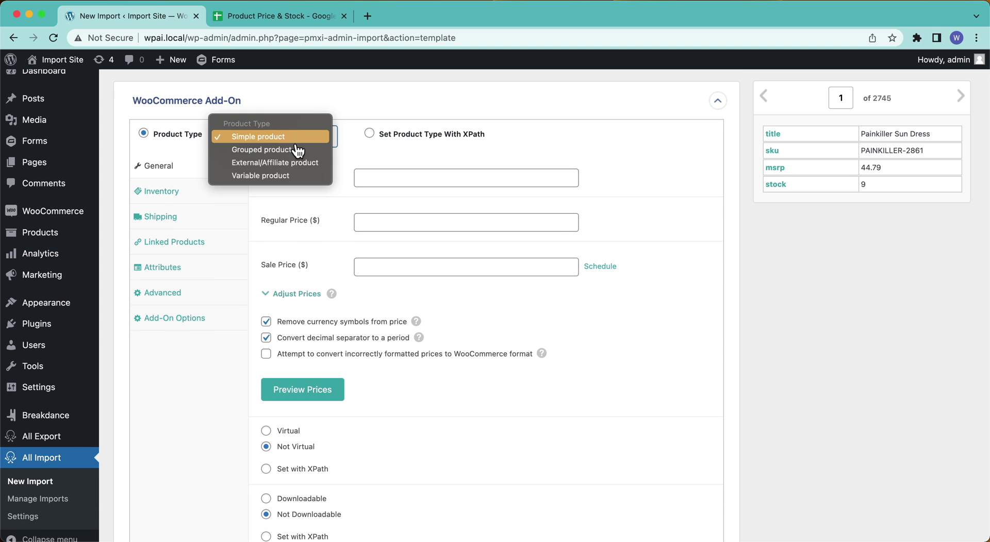
click(293, 176)
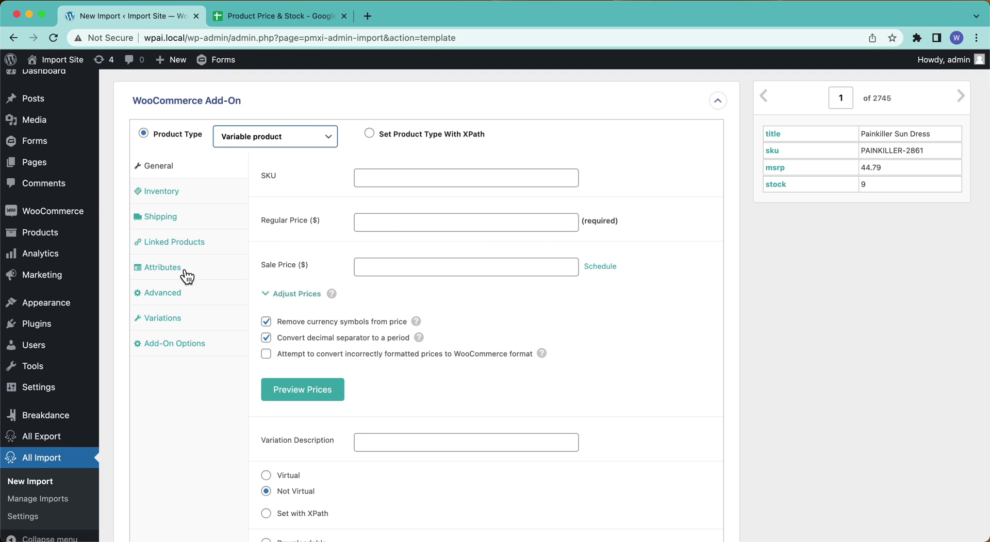
Open the add-on's variation settings and compare the linking options with the columns of the Product Price & Stock spreadsheet.
click(207, 325)
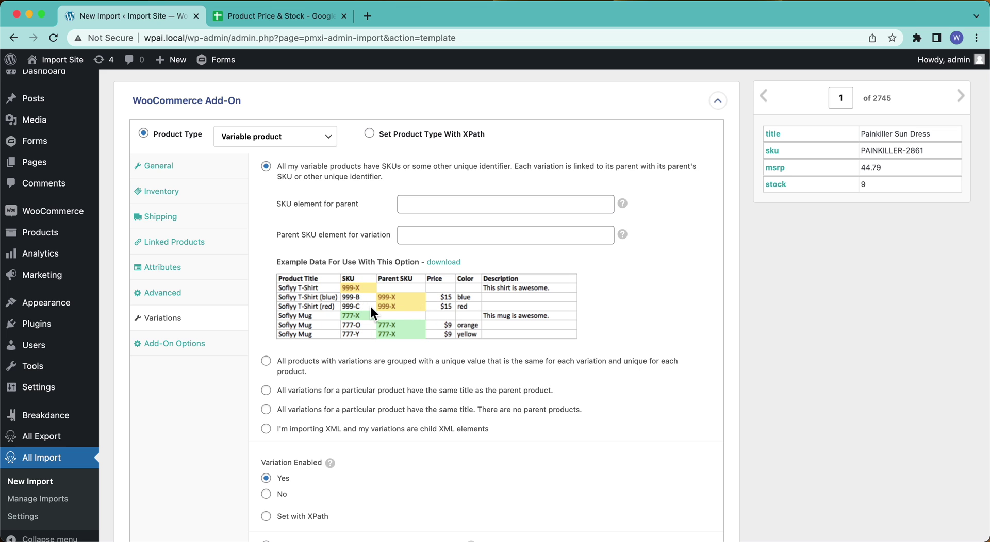
click(266, 18)
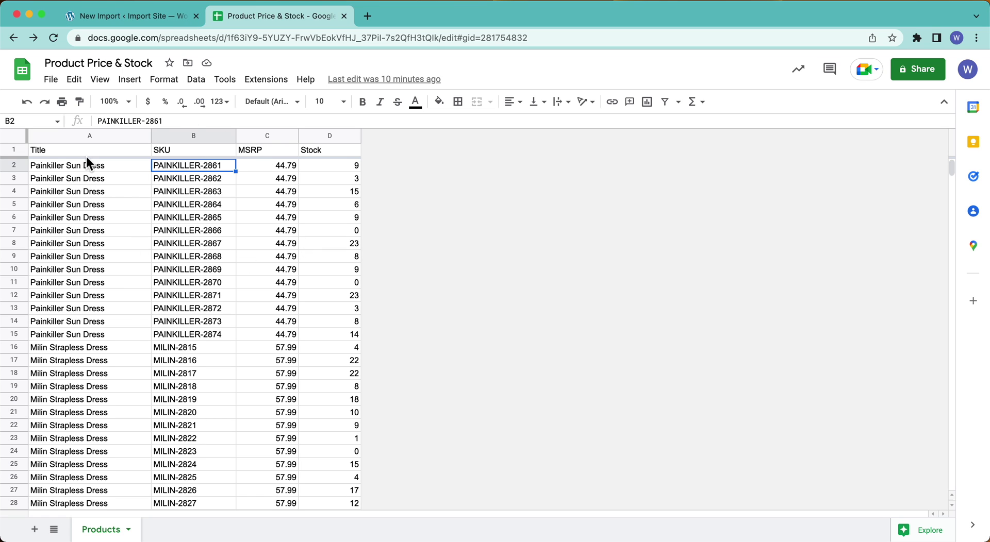
click(141, 20)
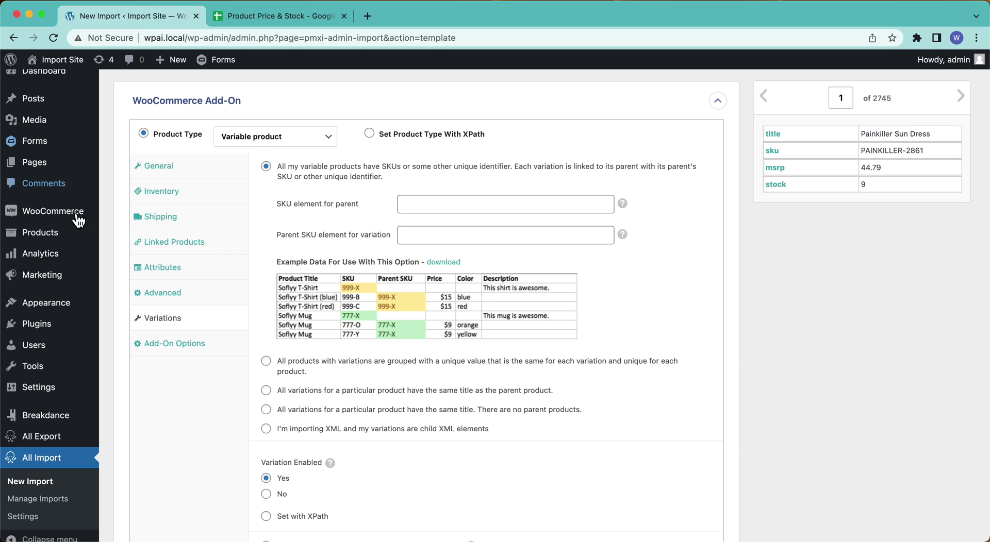
Open the WooCommerce product list and the Painkiller Sun Dress store page in separate browser tabs.
mouse_move(90, 239)
super+click(129, 236)
click(249, 16)
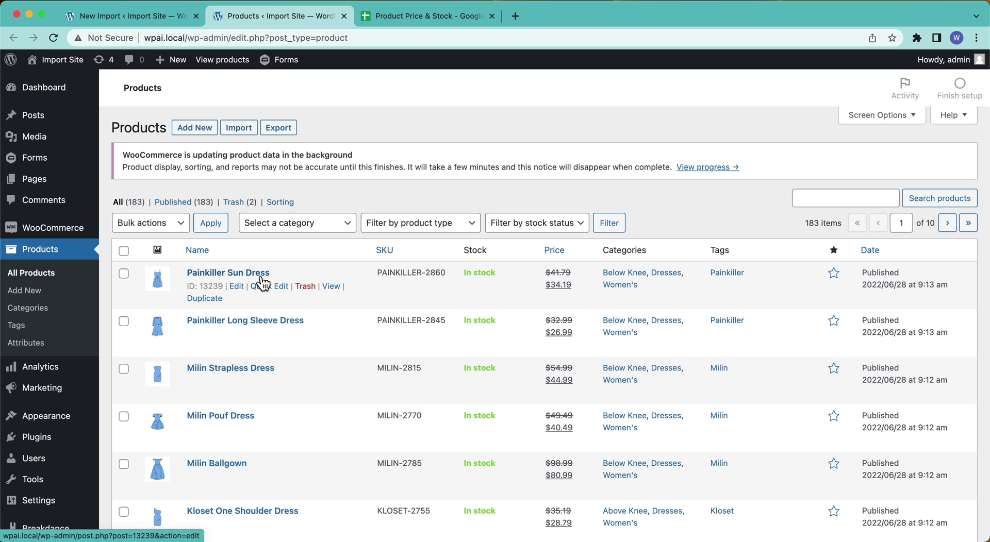
super+click(331, 287)
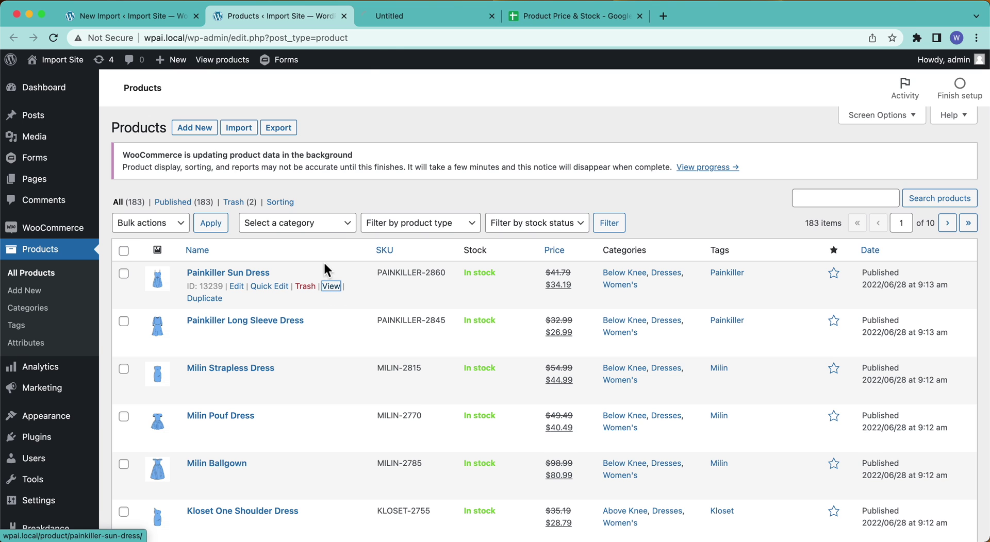
click(401, 17)
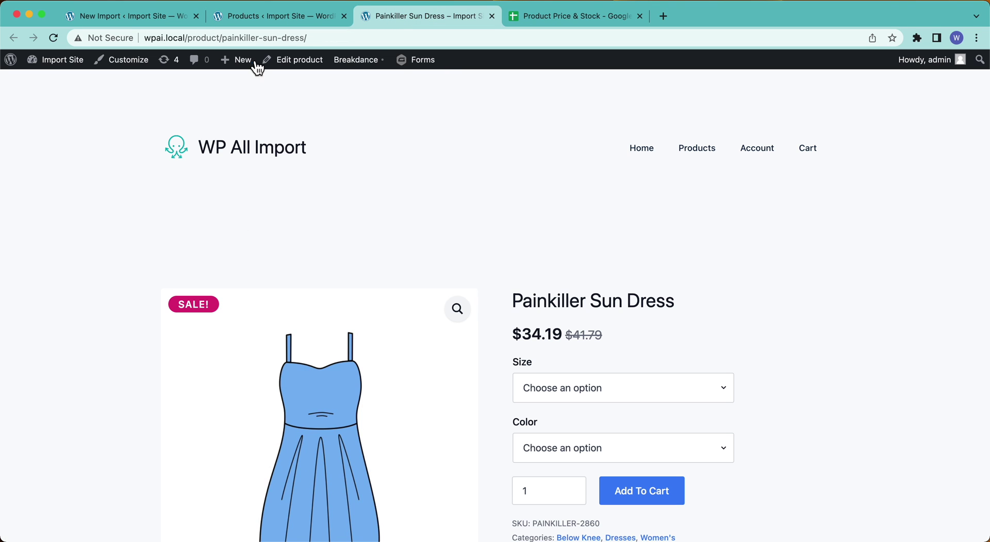
Select size Small and color Green on the Painkiller Sun Dress store page to view that variation.
scroll(449, 258, down, 2)
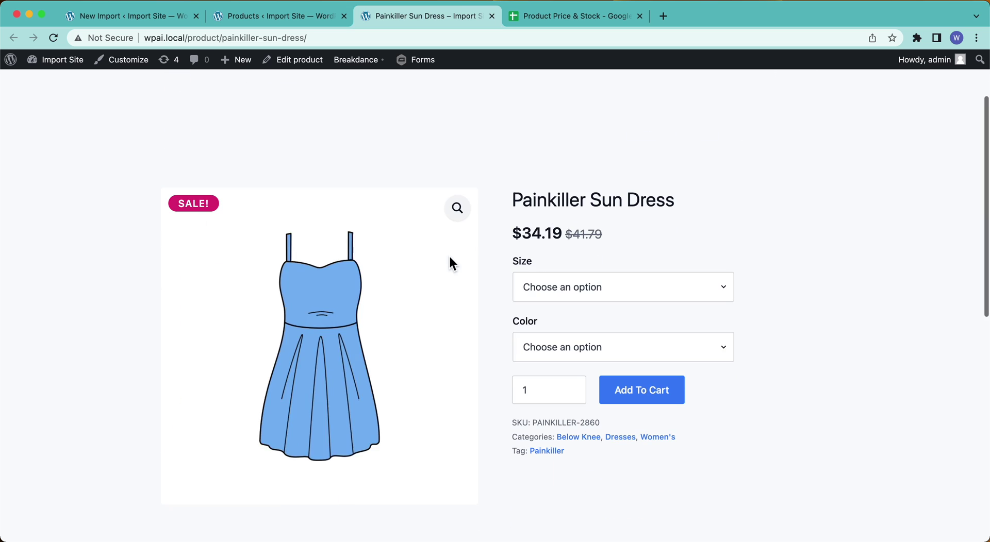
click(599, 288)
click(576, 320)
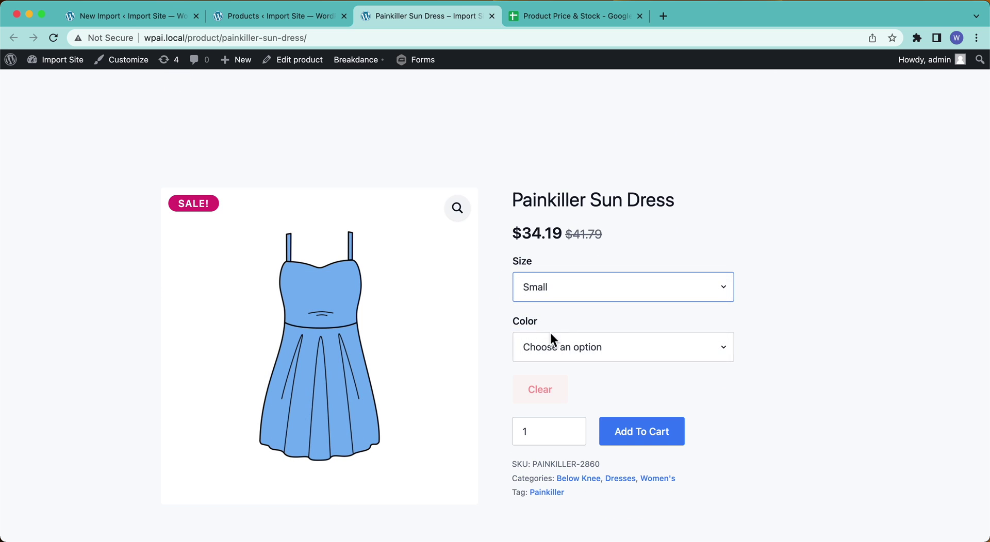
click(550, 347)
click(550, 384)
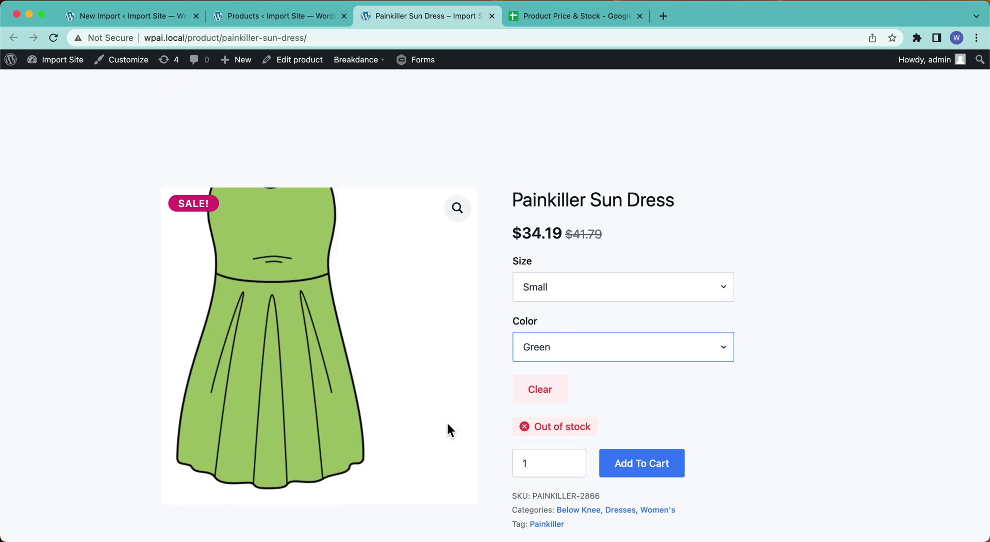
Open the Painkiller Sun Dress for editing from the product list and review its full list of variations.
click(271, 17)
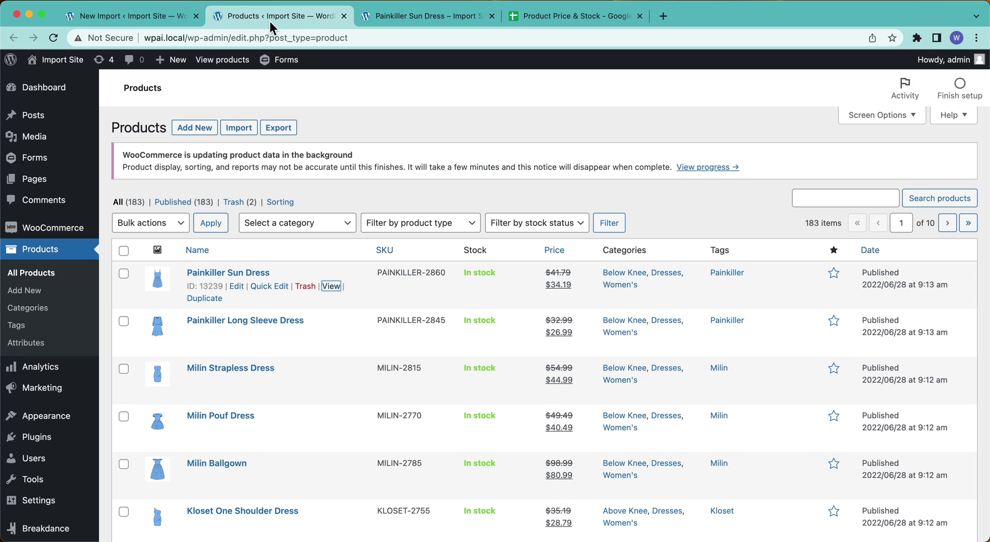
click(237, 287)
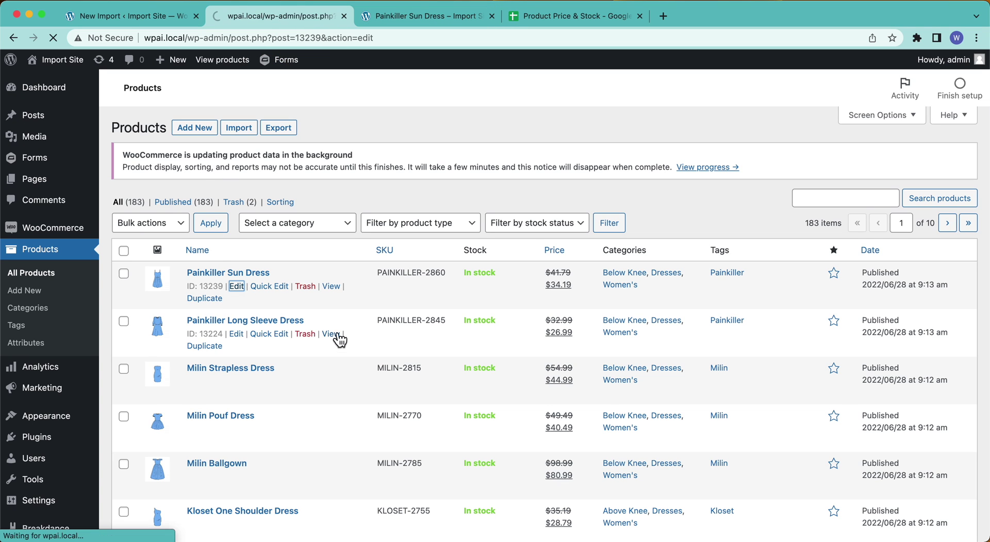
scroll(349, 322, down, 10)
scroll(350, 331, down, 2)
scroll(334, 308, up, 4)
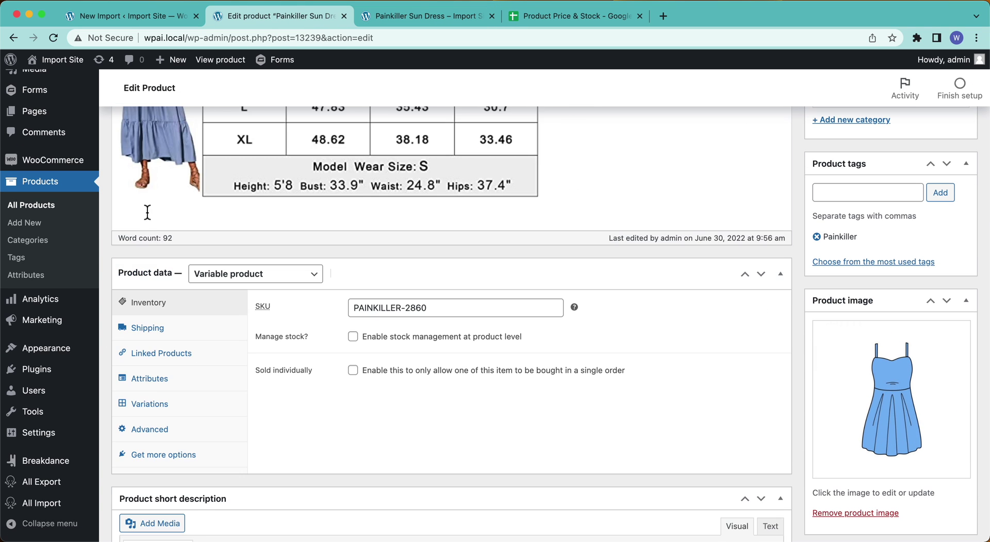
click(150, 404)
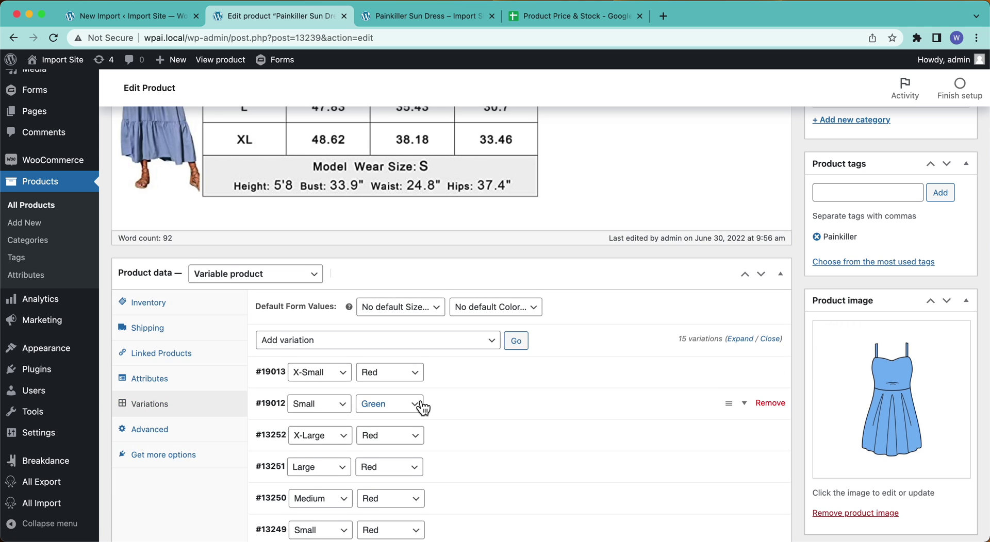
scroll(419, 402, down, 5)
scroll(504, 510, down, 4)
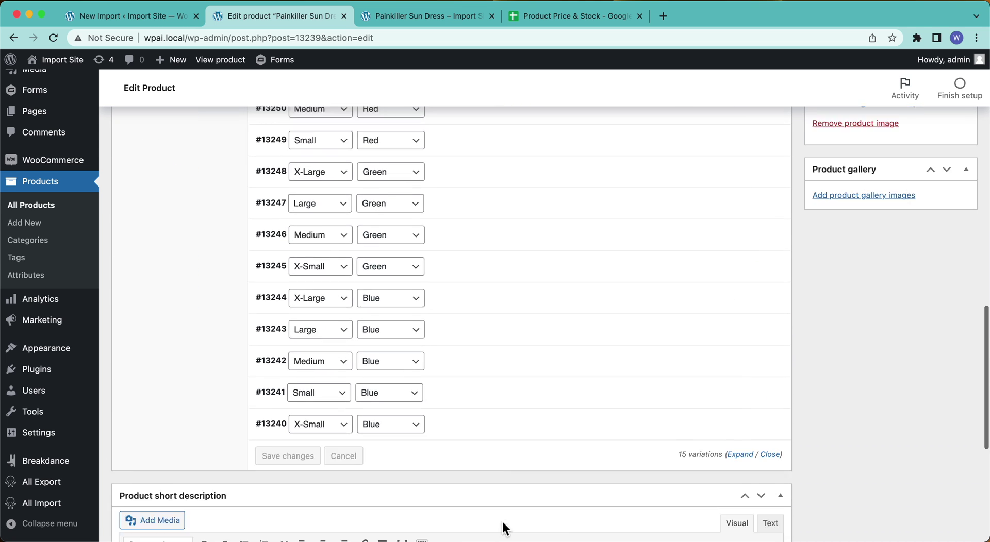
scroll(504, 527, up, 3)
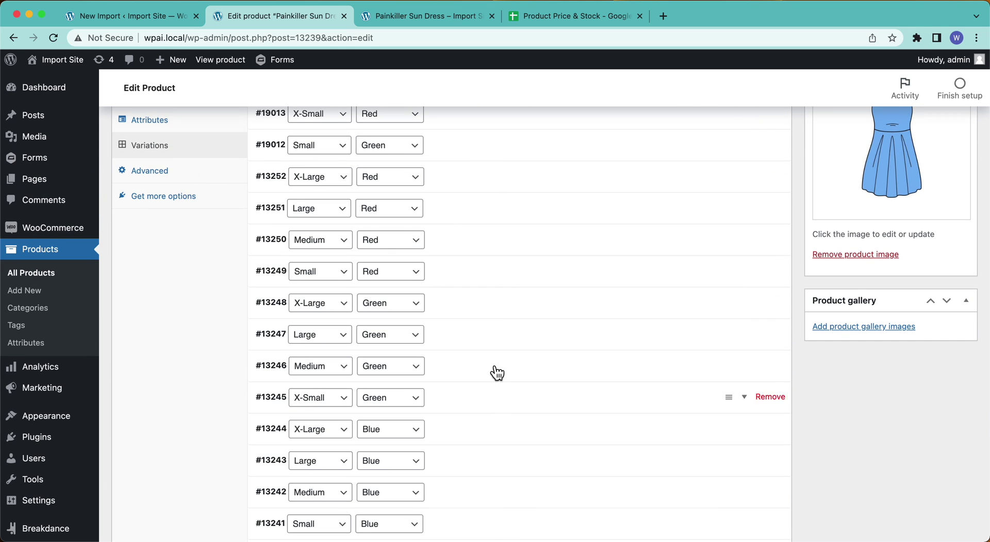
scroll(482, 453, up, 4)
scroll(486, 472, up, 1)
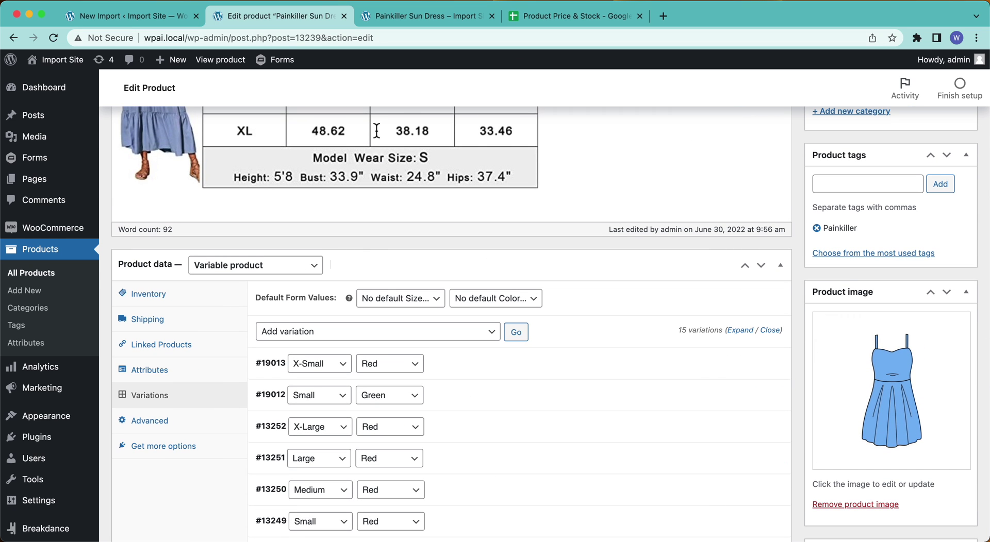
Close both product tabs and highlight the SKU cells B2:B16 in the Product Price & Stock spreadsheet.
click(342, 17)
click(393, 19)
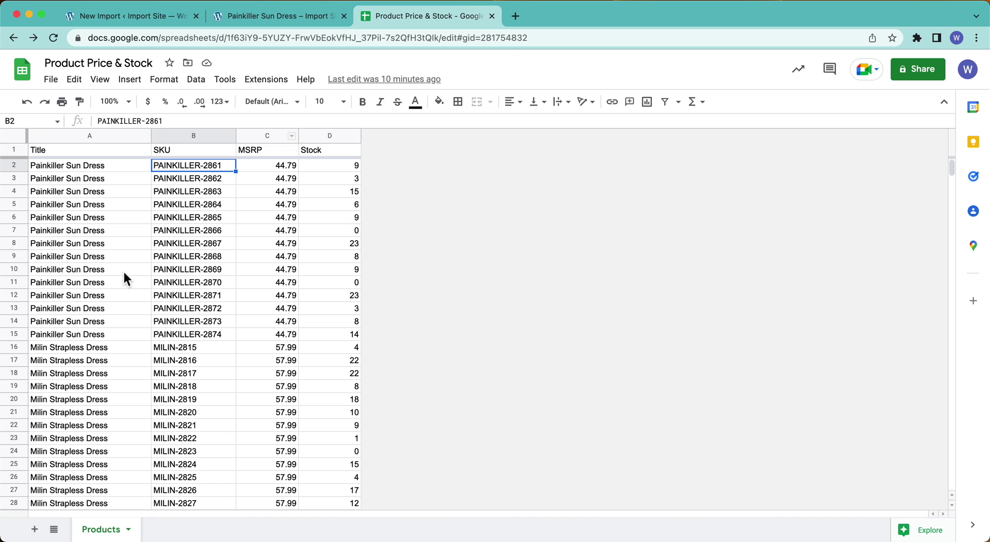
drag(211, 166, 208, 342)
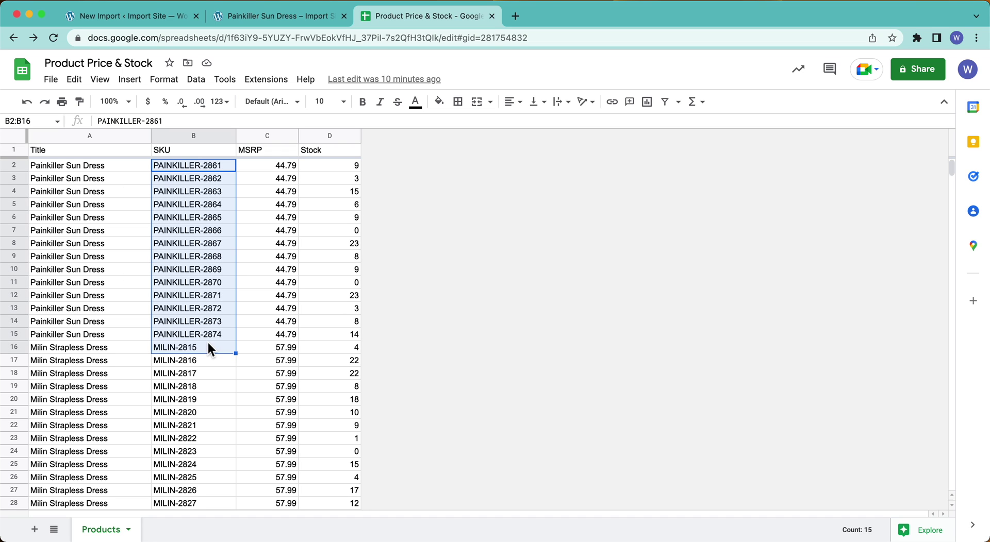
click(344, 16)
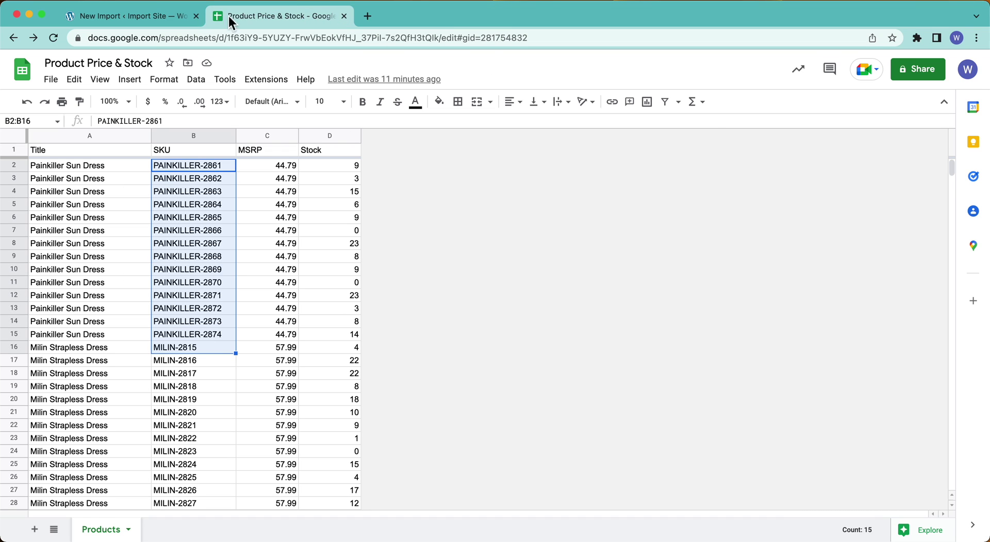
Return to the import, choose the same-title variations option with no parent products, and map Product Title to {title[1]}.
click(164, 17)
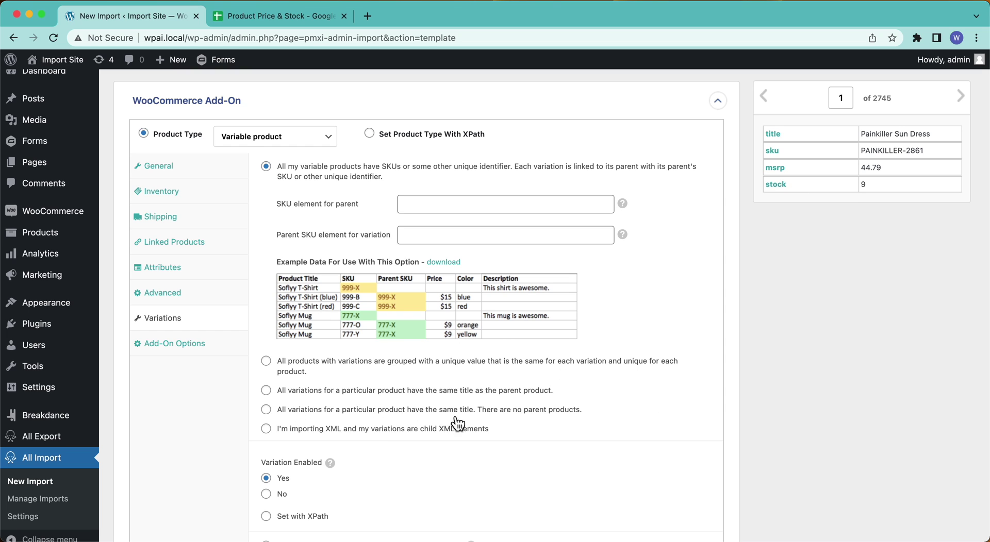
click(531, 412)
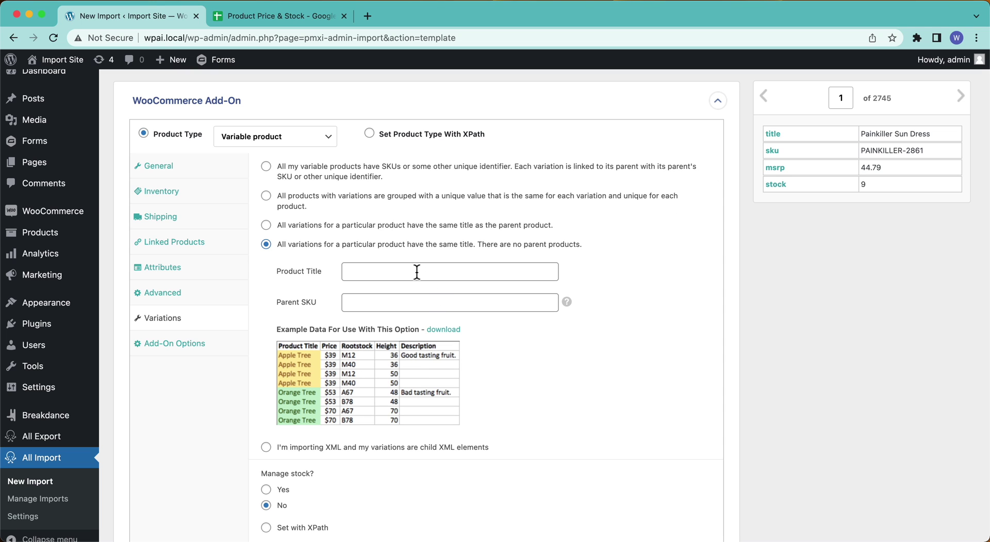
drag(772, 130, 475, 244)
drag(436, 275, 436, 275)
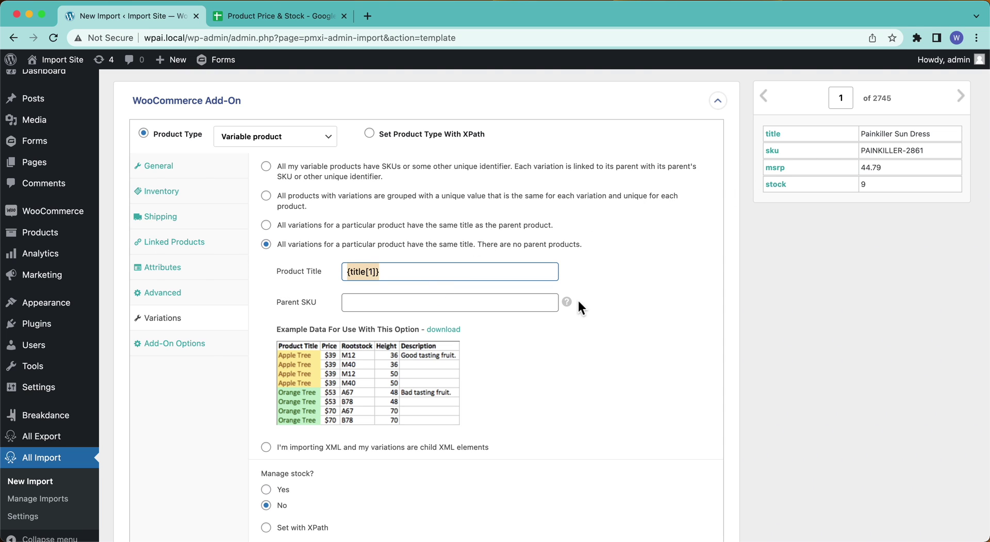
mouse_move(569, 305)
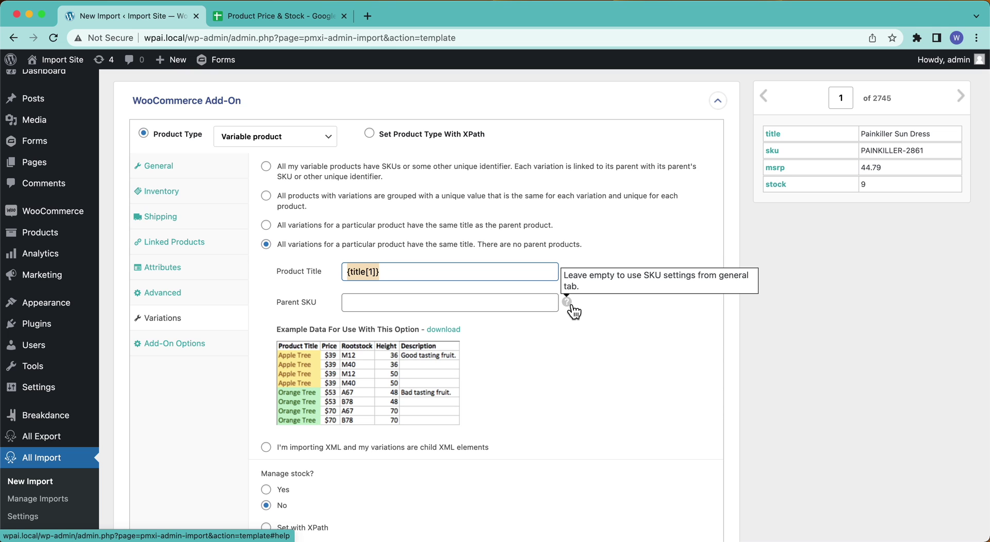
Map the sku element of the imported record to the SKU field in the add-on's General settings.
click(215, 176)
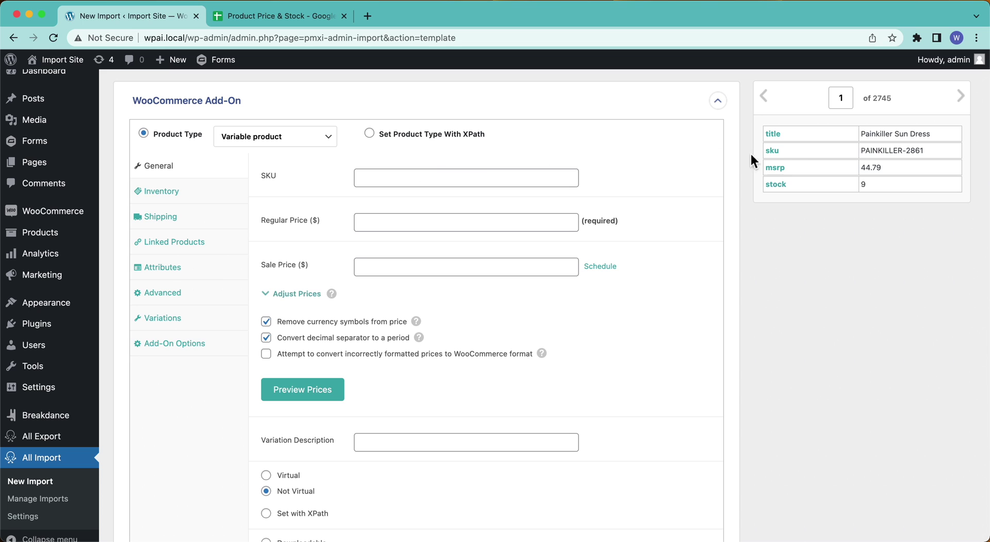
drag(773, 151, 780, 160)
drag(489, 178, 494, 183)
Enable stock management for the variations in the WooCommerce Add-On's Variations settings.
click(168, 323)
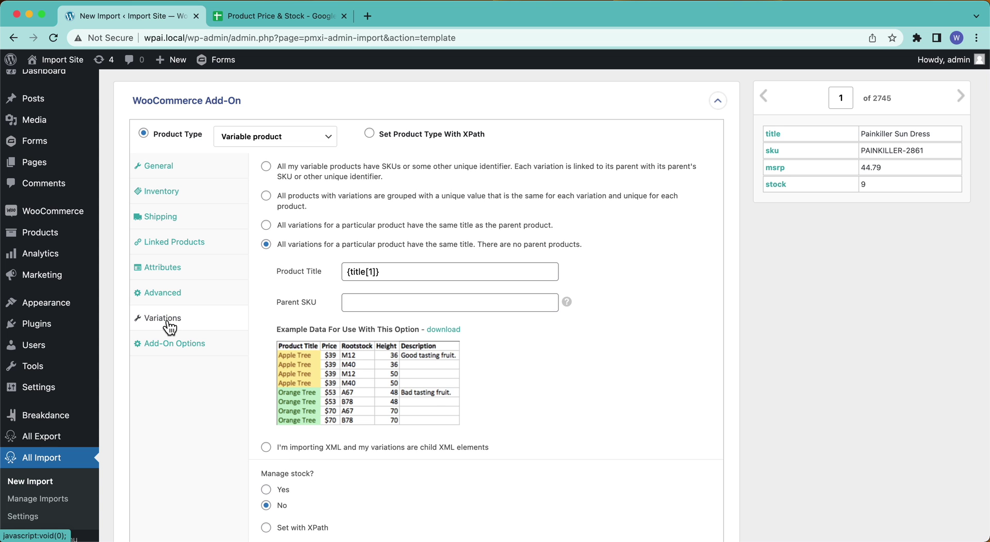
scroll(443, 341, down, 7)
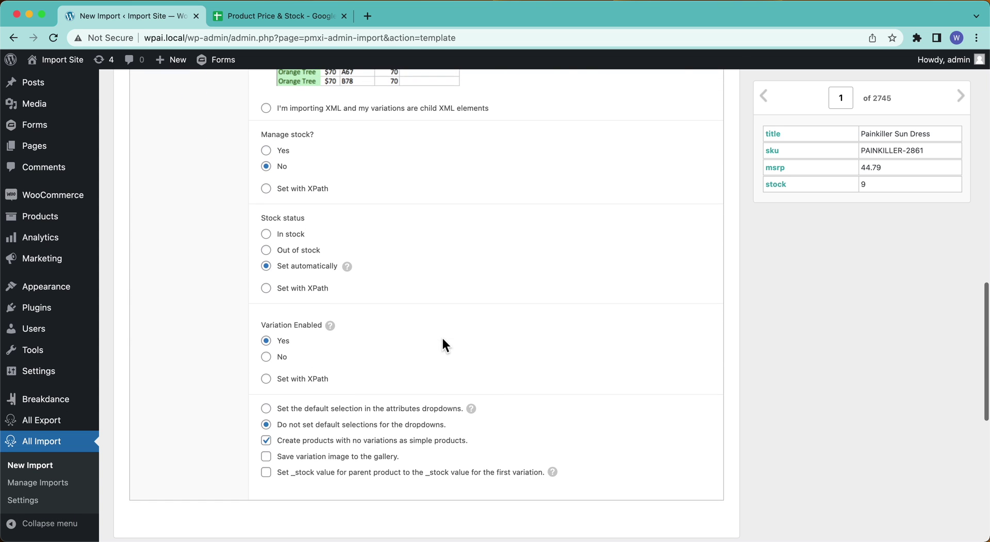
click(266, 150)
Look at the add-on's parent-level Inventory settings and return to the Variations settings.
scroll(209, 231, up, 5)
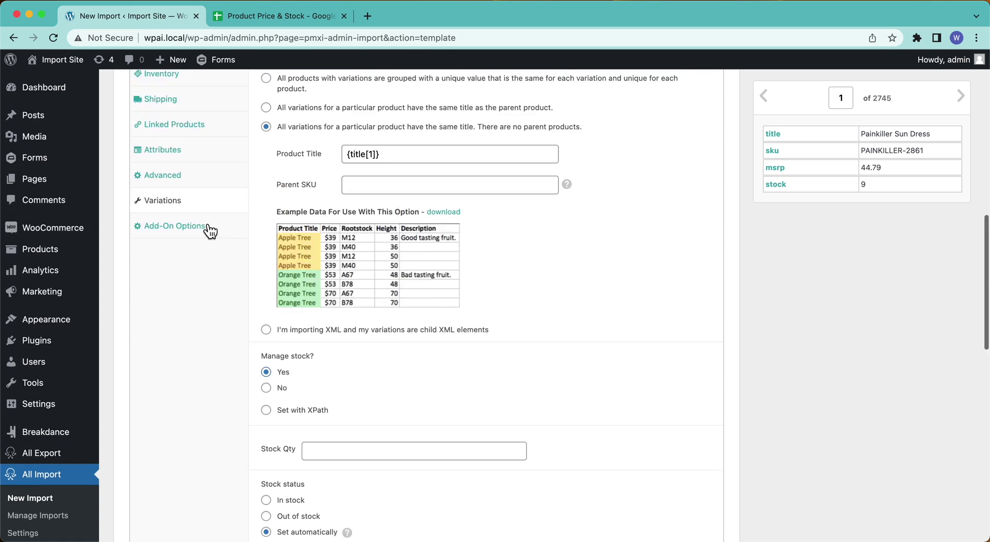
scroll(206, 221, up, 3)
click(174, 185)
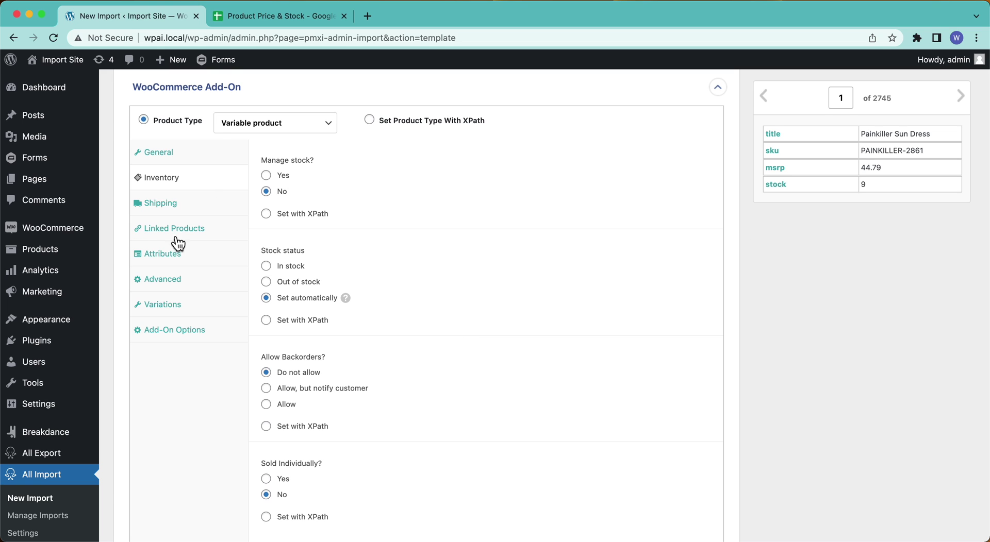
click(173, 308)
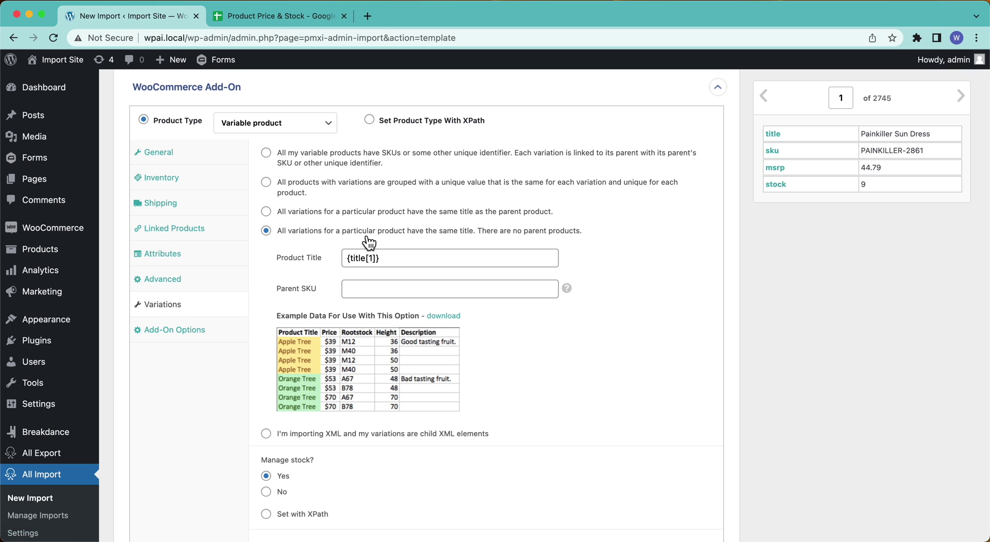
Open the product list in a separate tab, open the Painkiller Sun Dress for editing, and show its variations.
super+click(130, 252)
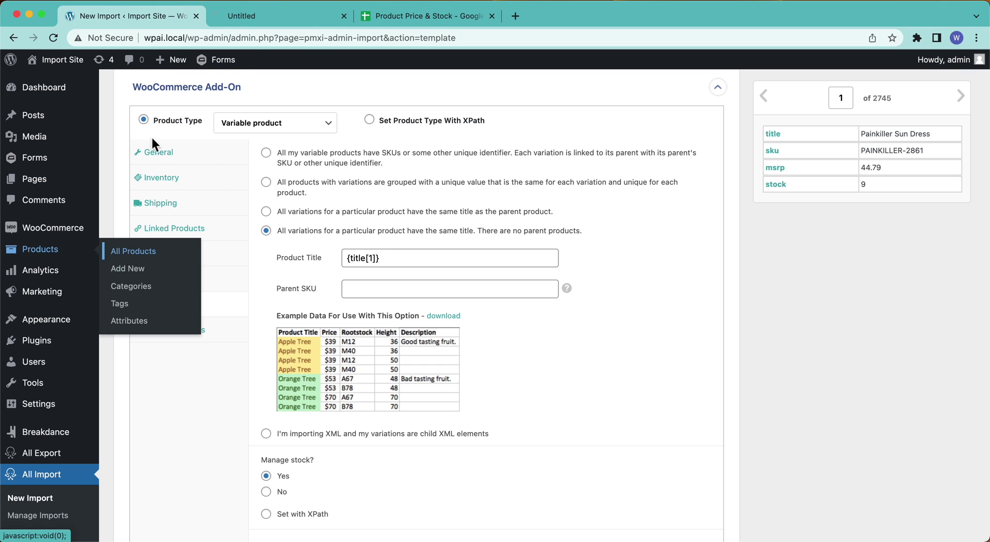
click(257, 16)
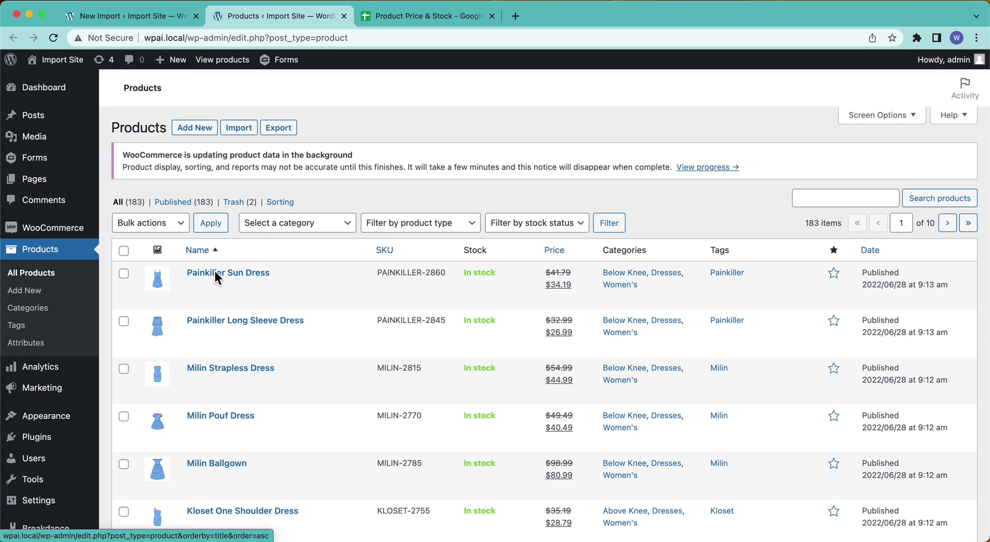
click(237, 286)
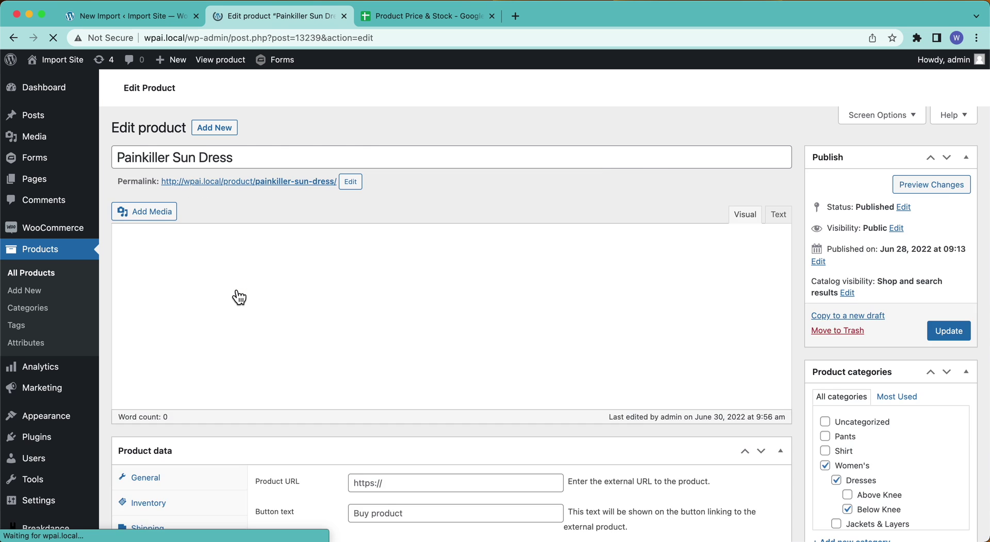
scroll(239, 298, down, 5)
scroll(239, 297, up, 3)
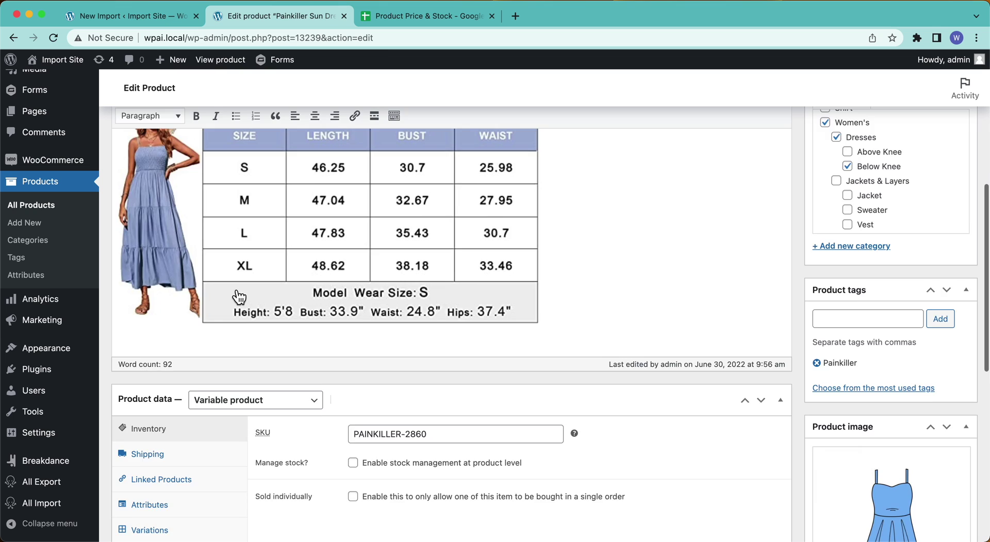
scroll(236, 294, down, 5)
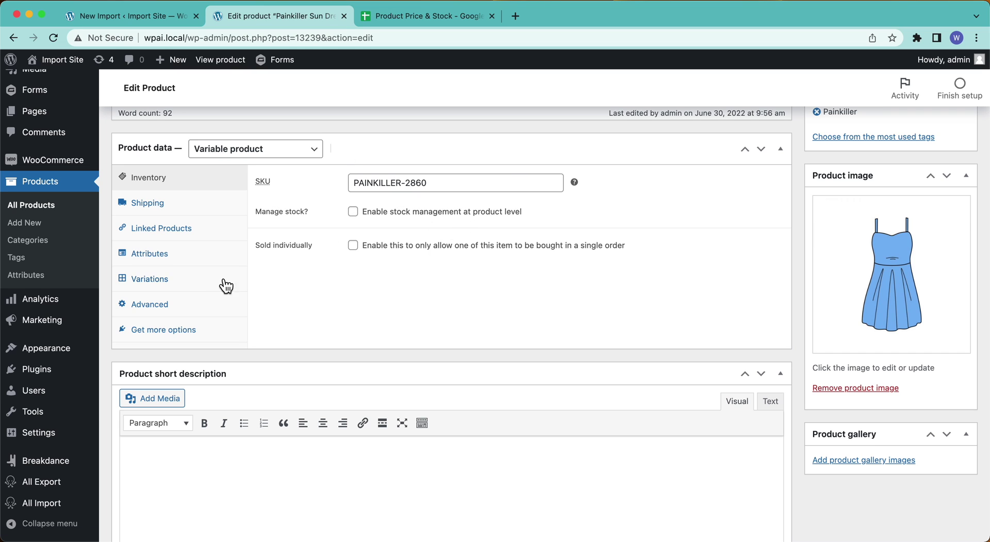
click(191, 283)
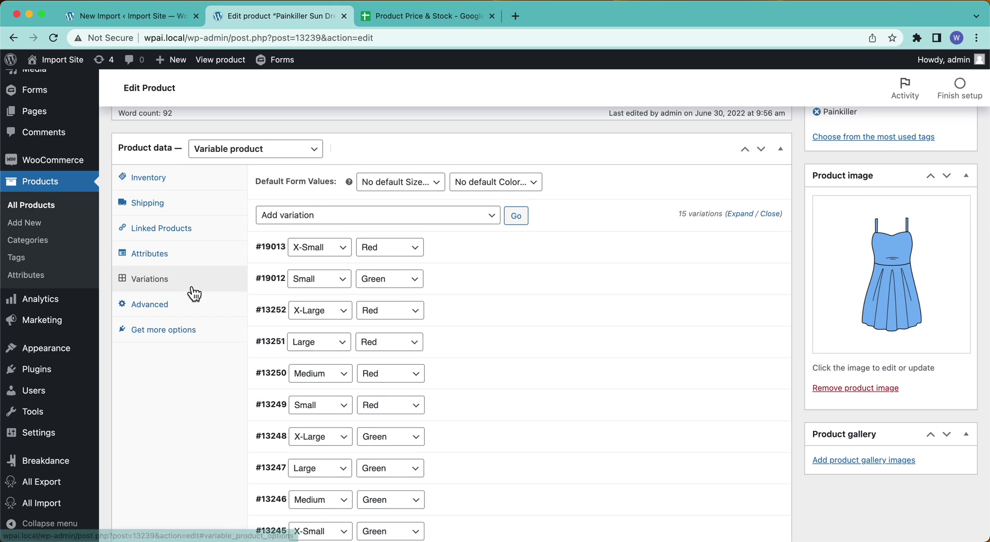
Expand the small green and X-small red variations to examine their SKU, price and stock quantity fields.
click(547, 292)
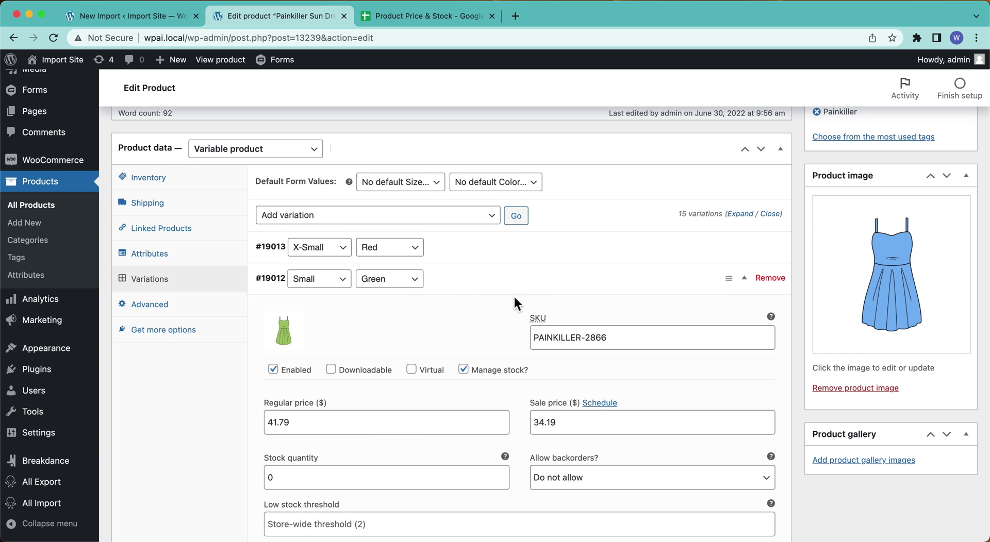
scroll(490, 309, down, 3)
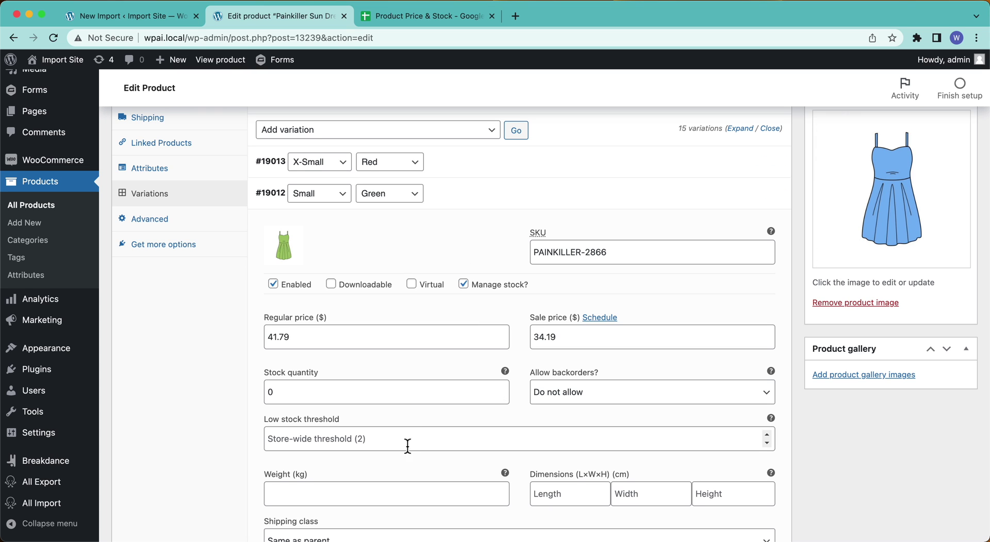
click(504, 169)
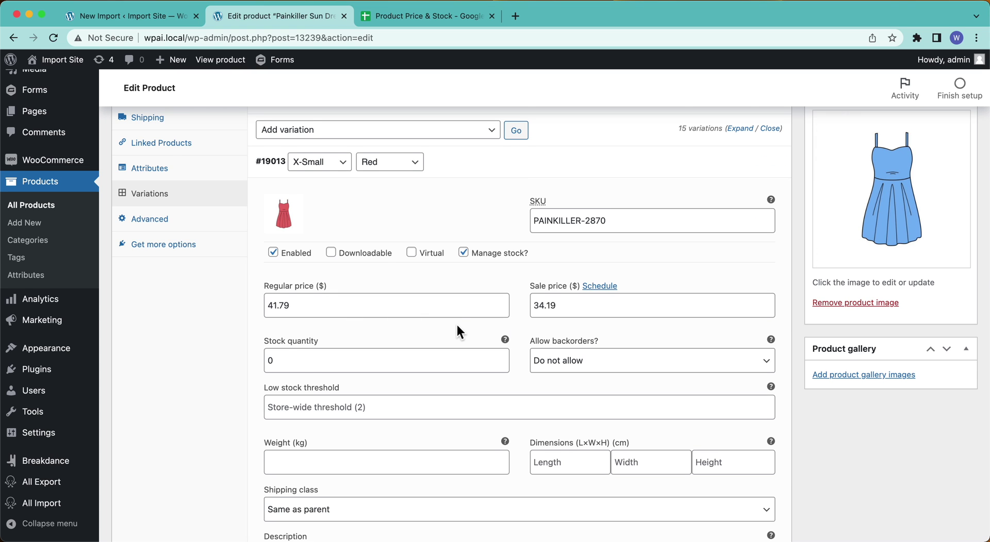
scroll(455, 323, down, 1)
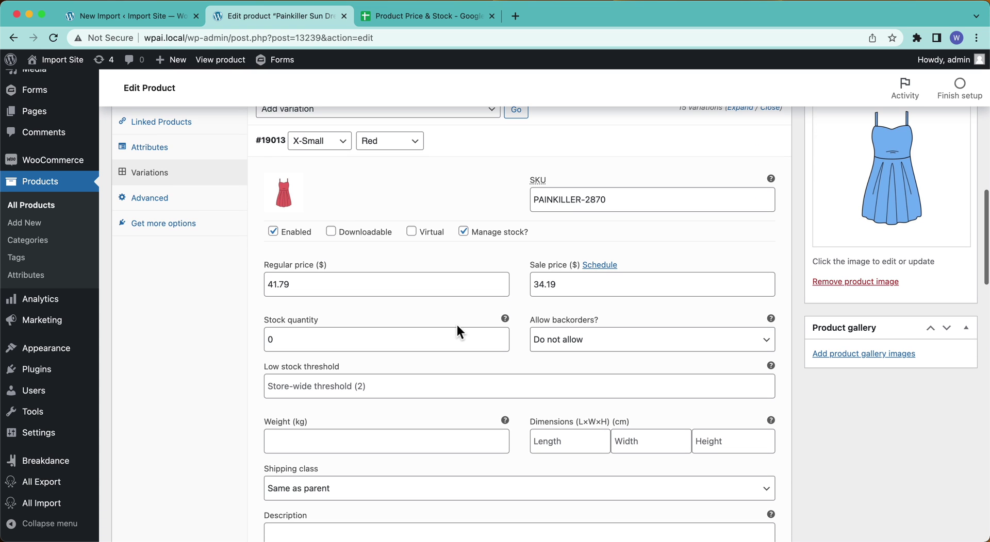
click(482, 146)
scroll(459, 381, down, 10)
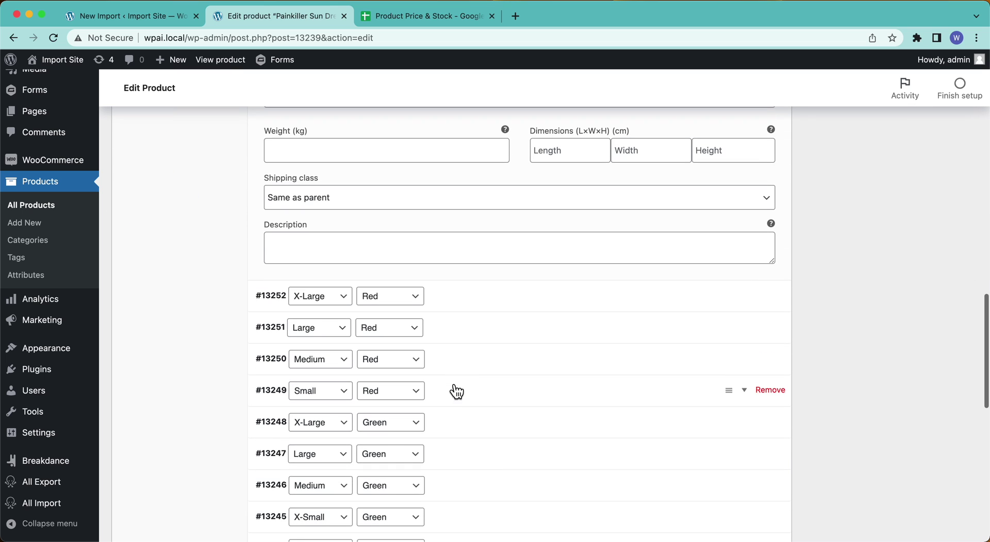
Examine the stock quantity of the medium green variation and the stock management option in the parent product's Inventory settings.
click(490, 484)
scroll(489, 481, down, 5)
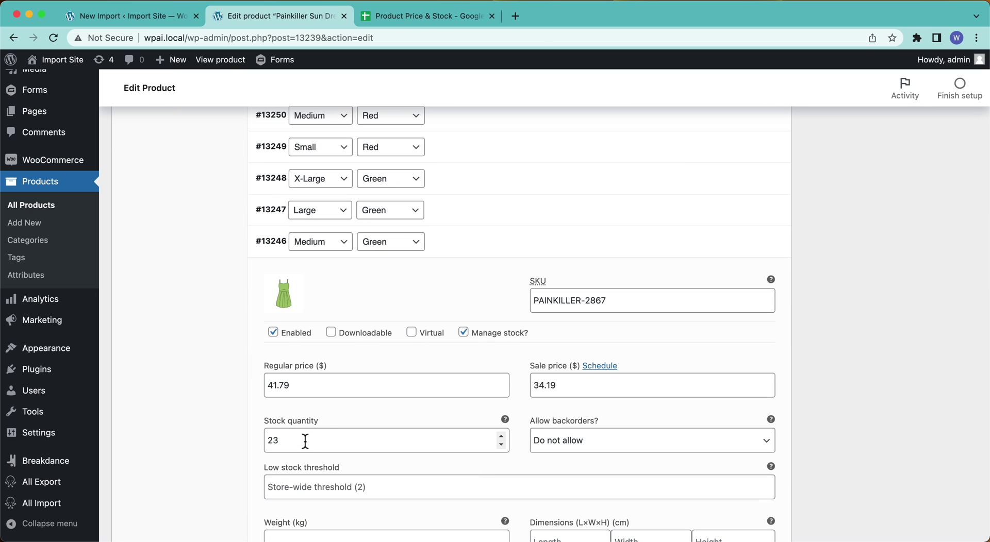
scroll(305, 441, down, 1)
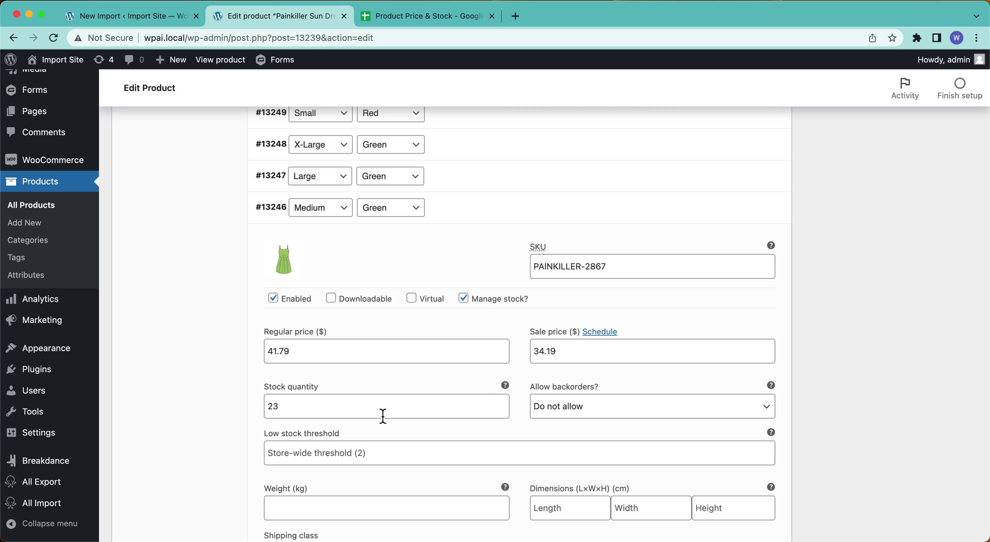
scroll(369, 338, up, 15)
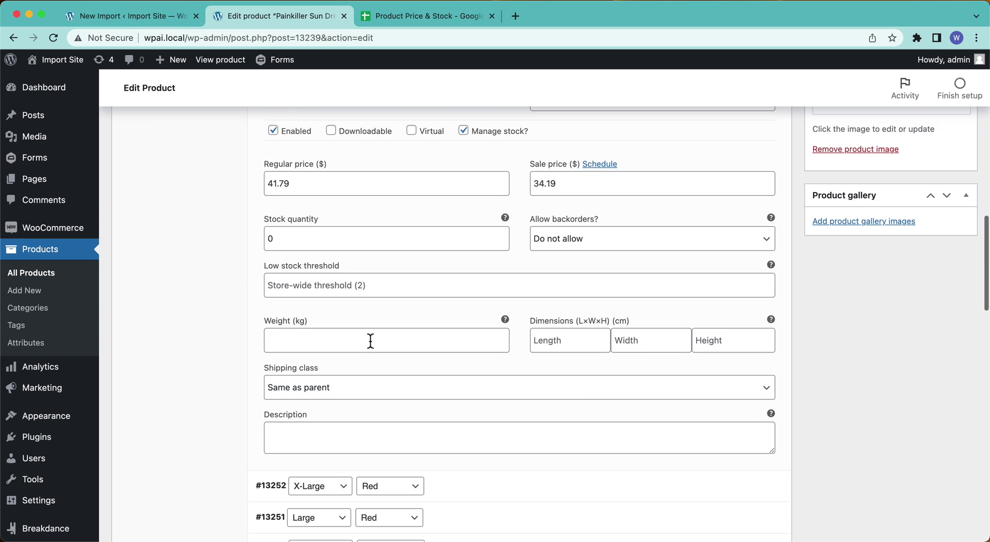
click(175, 257)
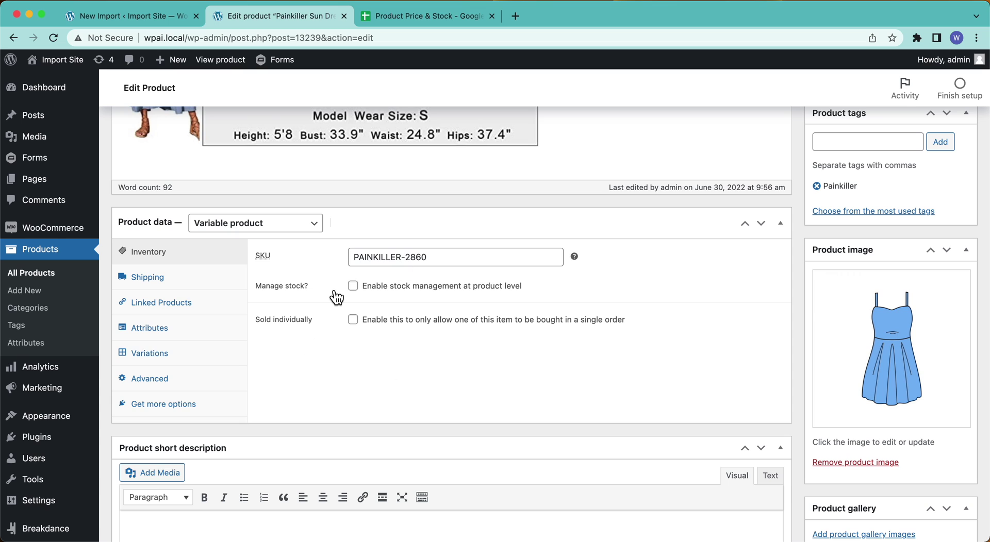
Return to the import template and map the stock element to the variations' Stock Qty field as {stock[1]}.
click(156, 19)
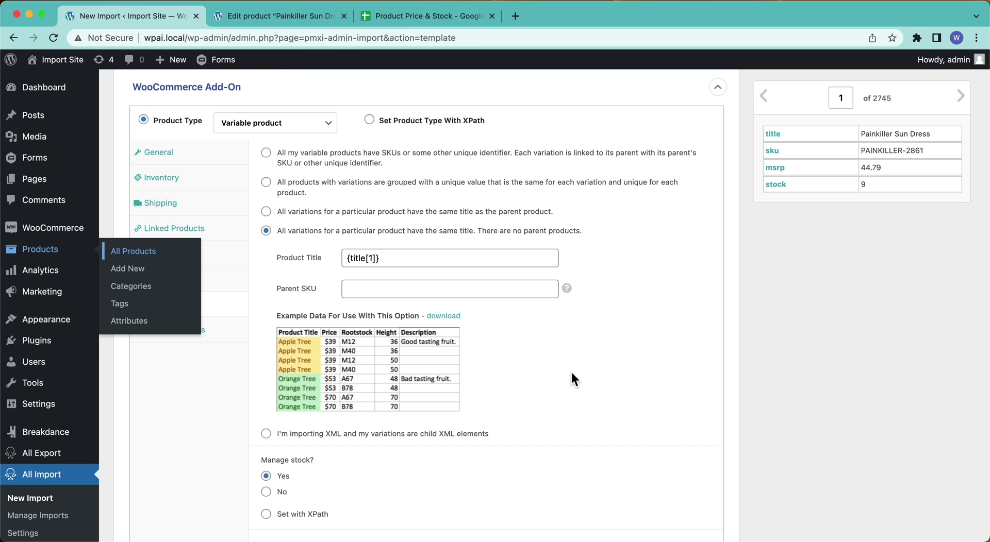
scroll(571, 376, down, 5)
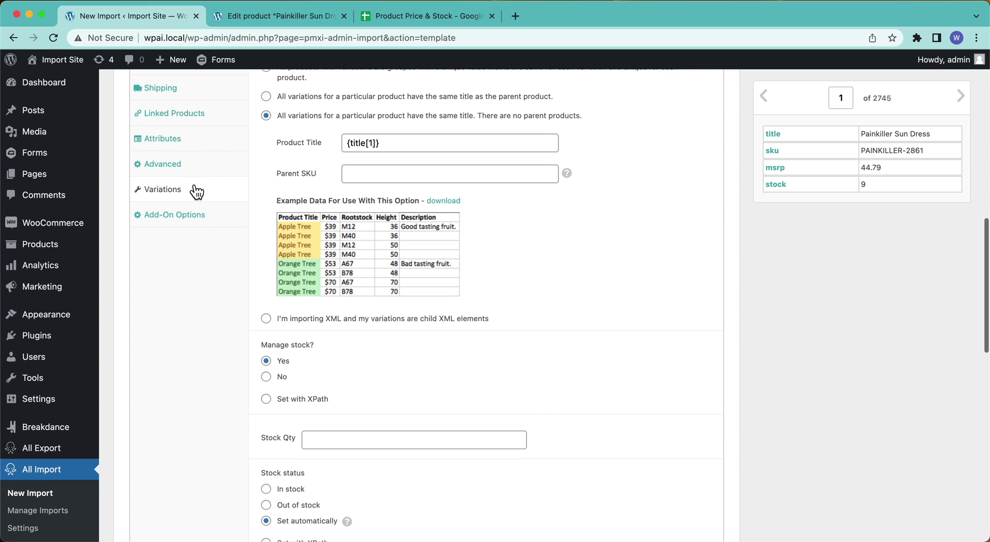
drag(789, 184, 535, 355)
drag(450, 441, 450, 442)
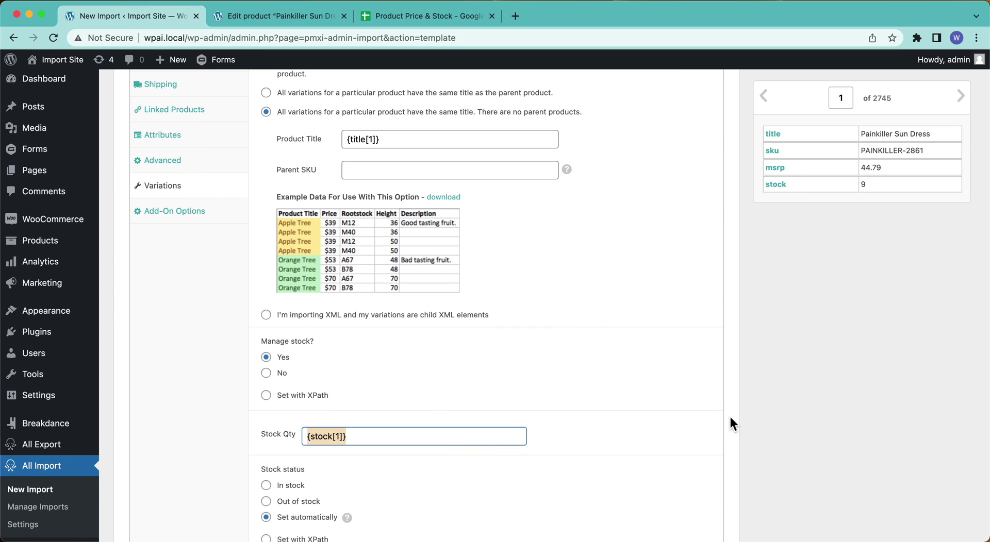
Check the Manage stock and Stock status options for parent products in the Inventory settings, and reopen the Variations settings.
scroll(428, 290, up, 3)
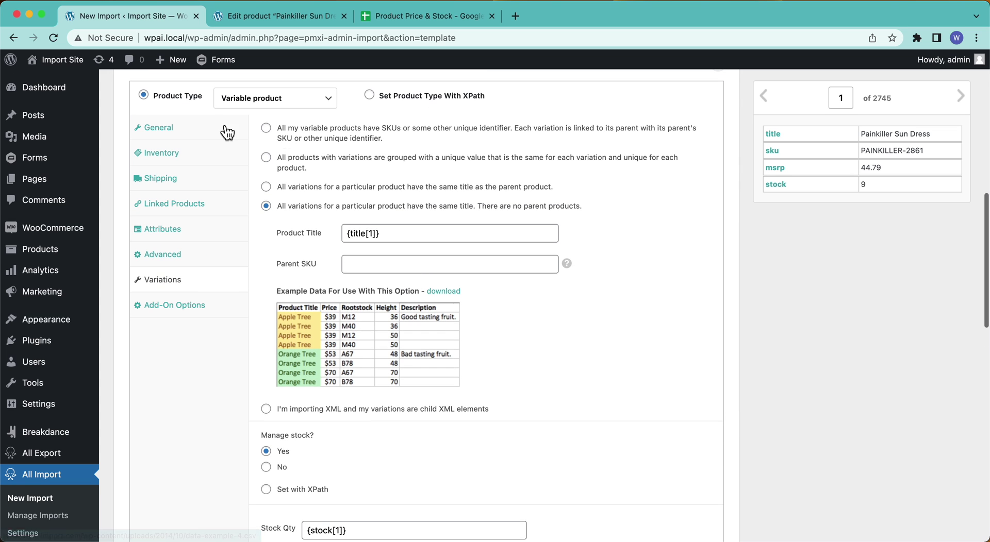
click(181, 155)
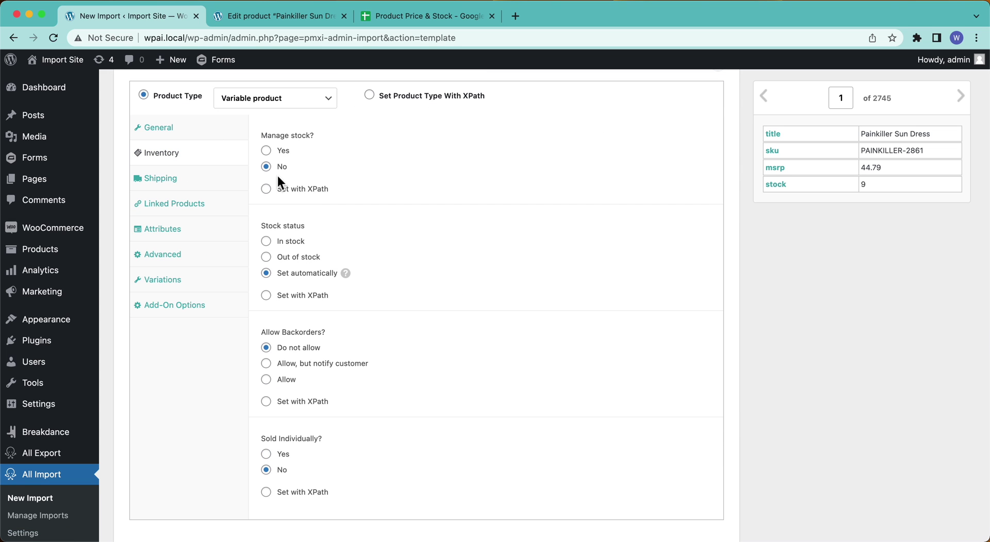
click(174, 281)
Review the variation stock settings, including the help for the Set automatically stock status option.
scroll(377, 384, down, 3)
scroll(377, 384, down, 4)
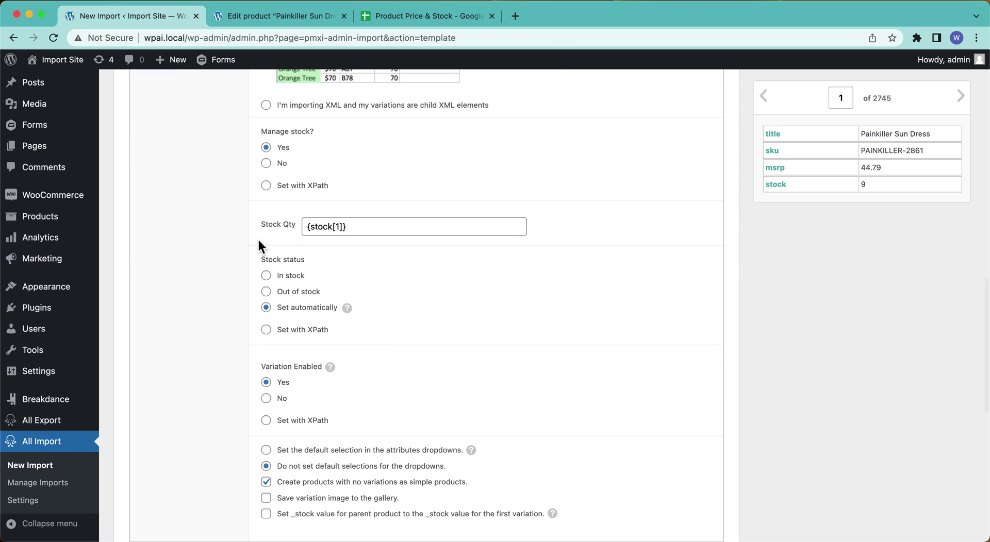
mouse_move(349, 312)
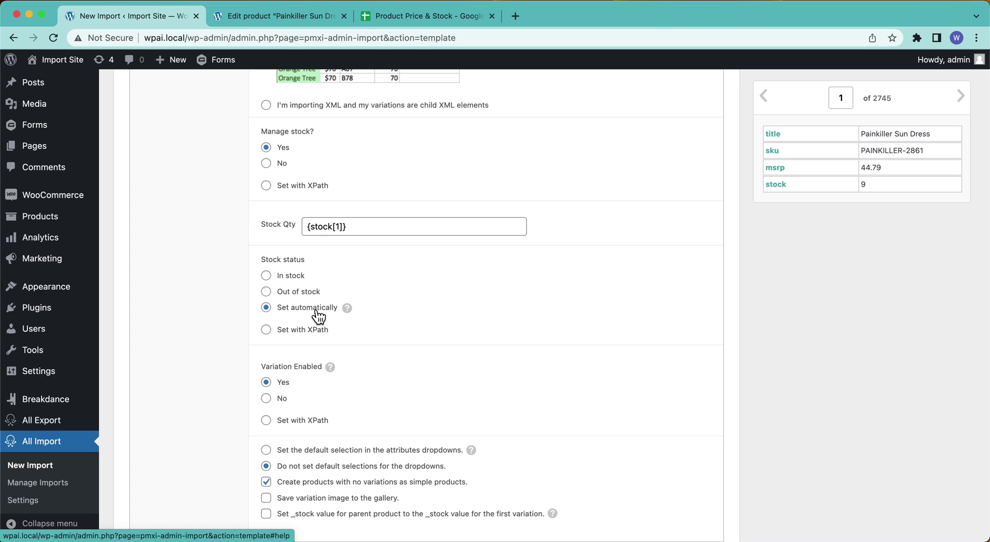
scroll(230, 303, up, 5)
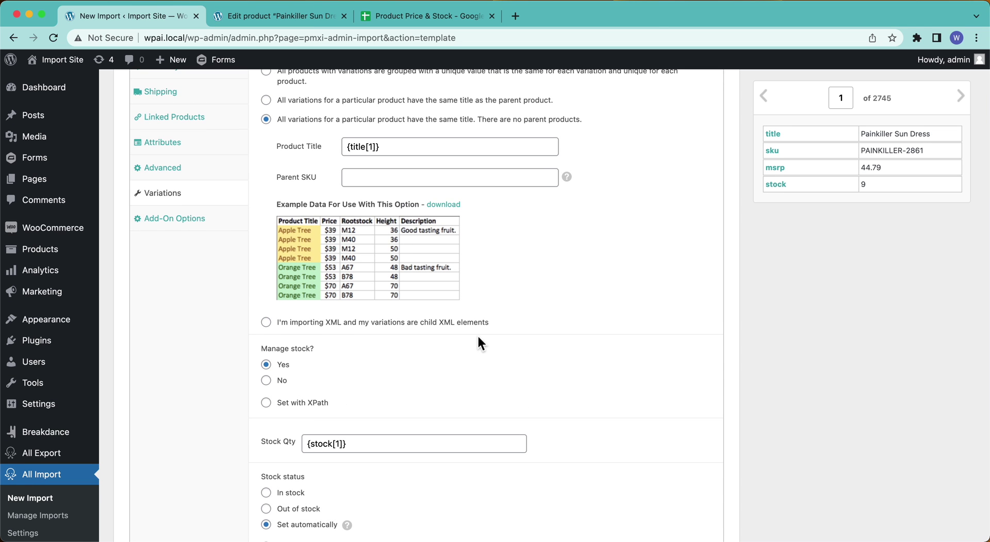
scroll(477, 341, up, 2)
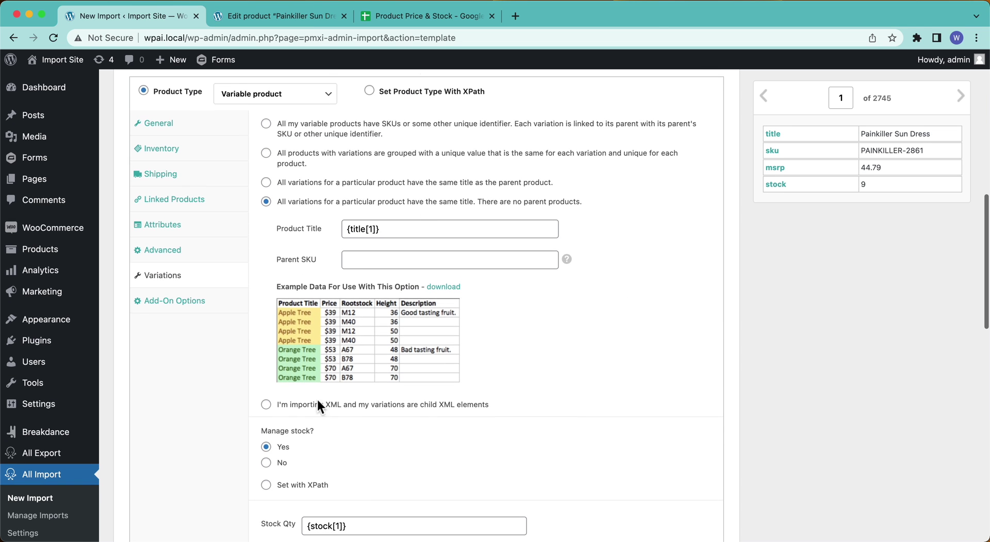
scroll(309, 412, down, 2)
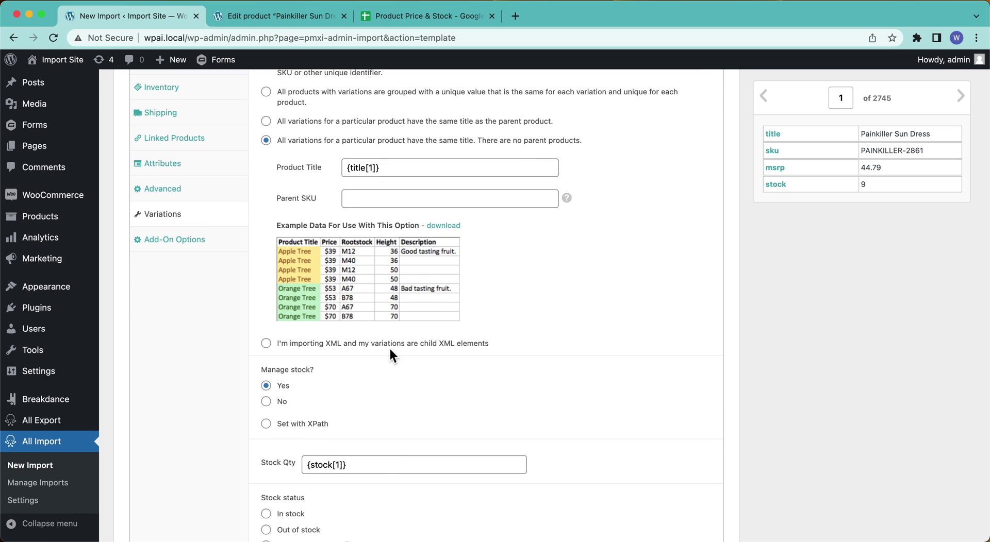
scroll(389, 335, up, 3)
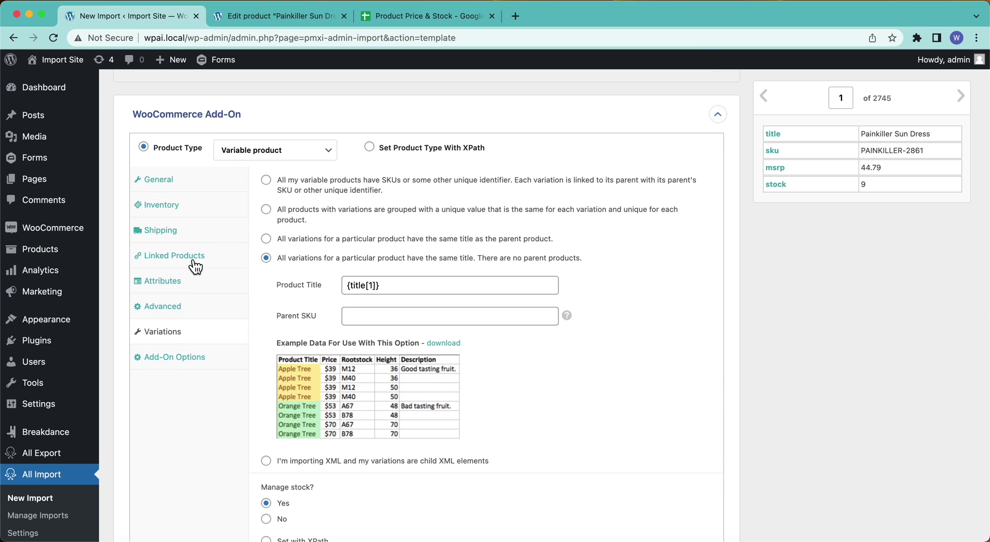
Map the msrp element to the Regular Price field in the General settings and copy {msrp[1]} into the Sale Price field.
click(186, 190)
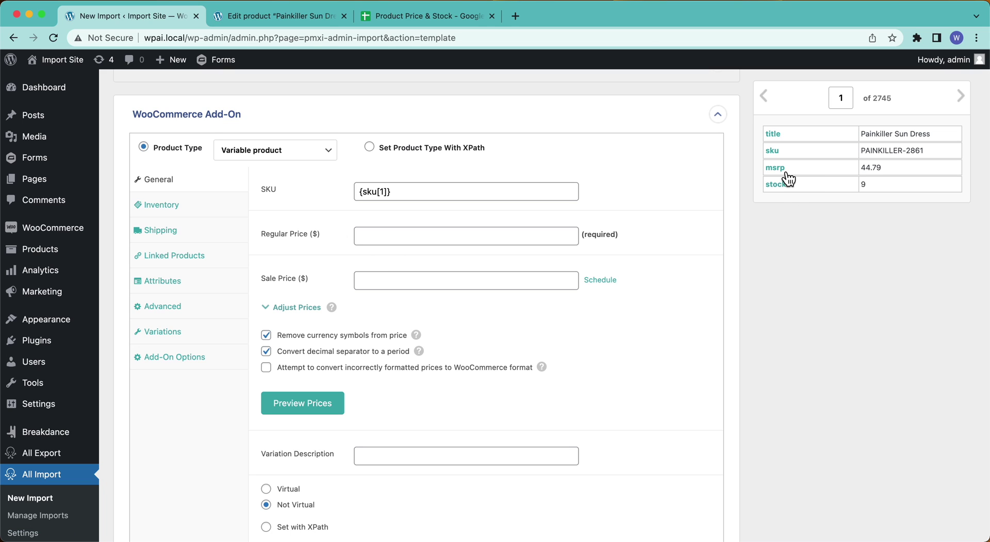
drag(787, 179, 498, 234)
triple_click(415, 237)
key(super+c)
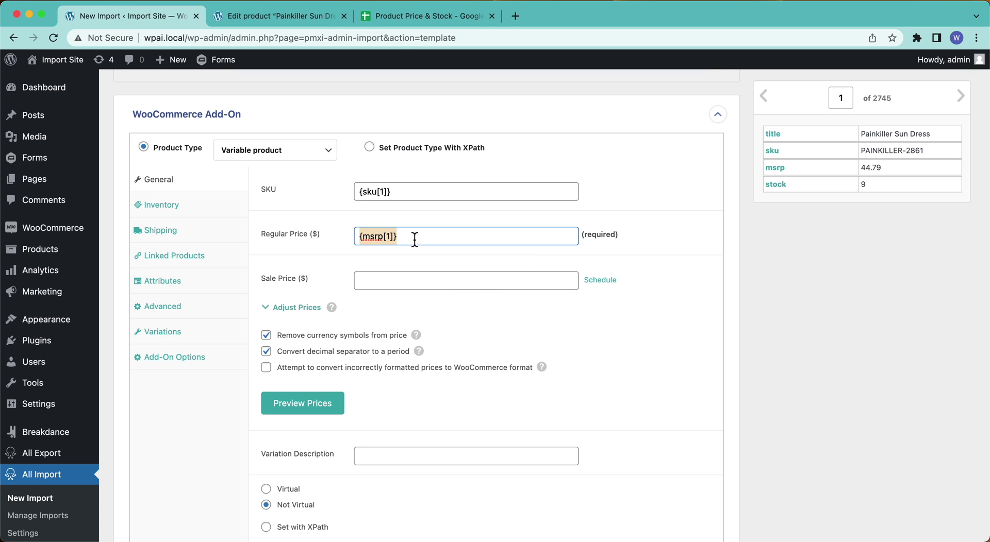
click(409, 283)
key(super+v)
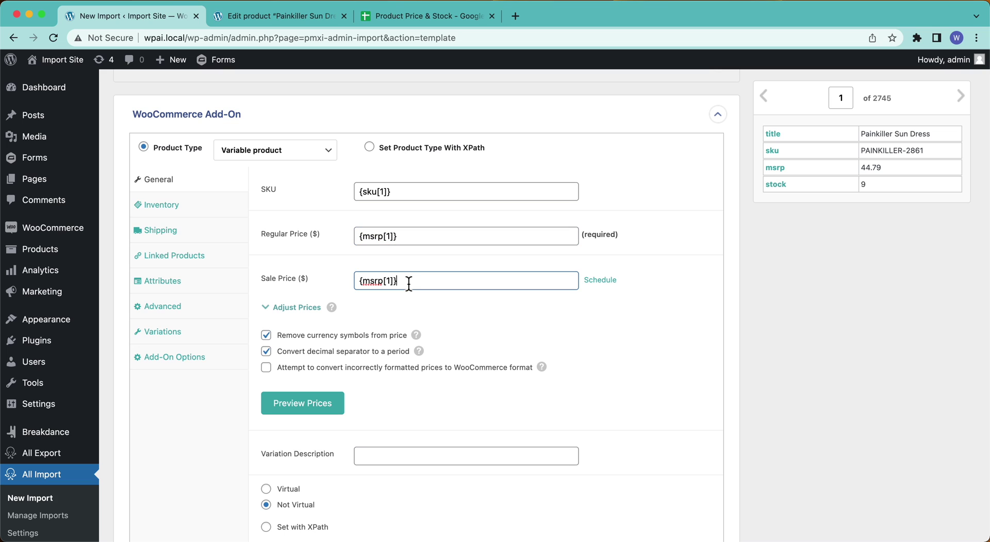
Expand the price adjustments, set the regular price to 120% and the sale price to 90%, and preview the resulting prices.
click(346, 252)
click(287, 309)
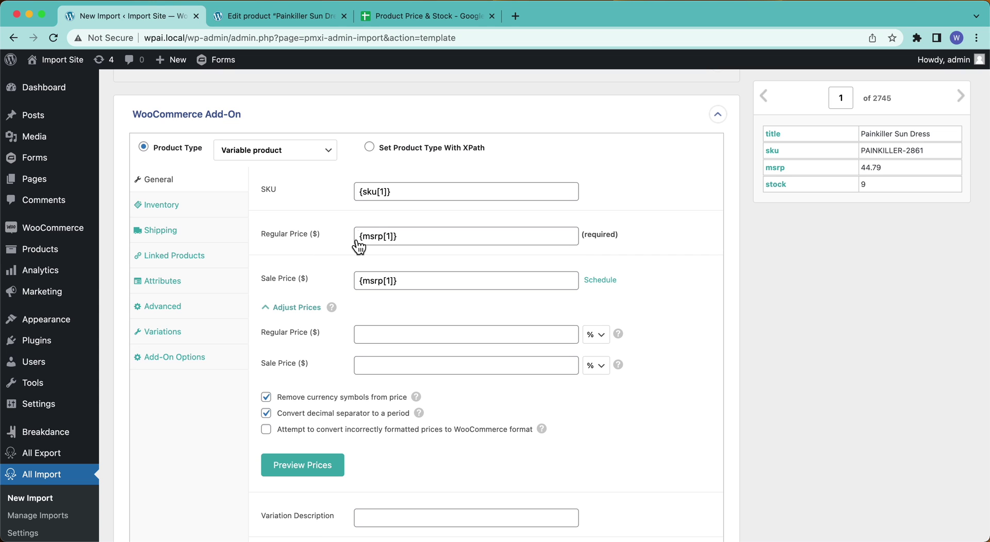
click(388, 338)
text(120)
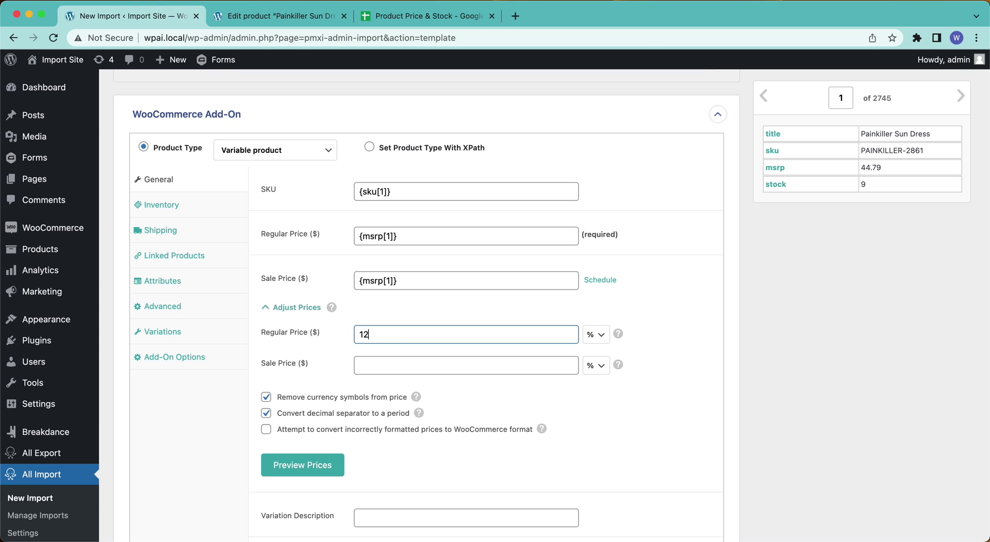
mouse_move(620, 337)
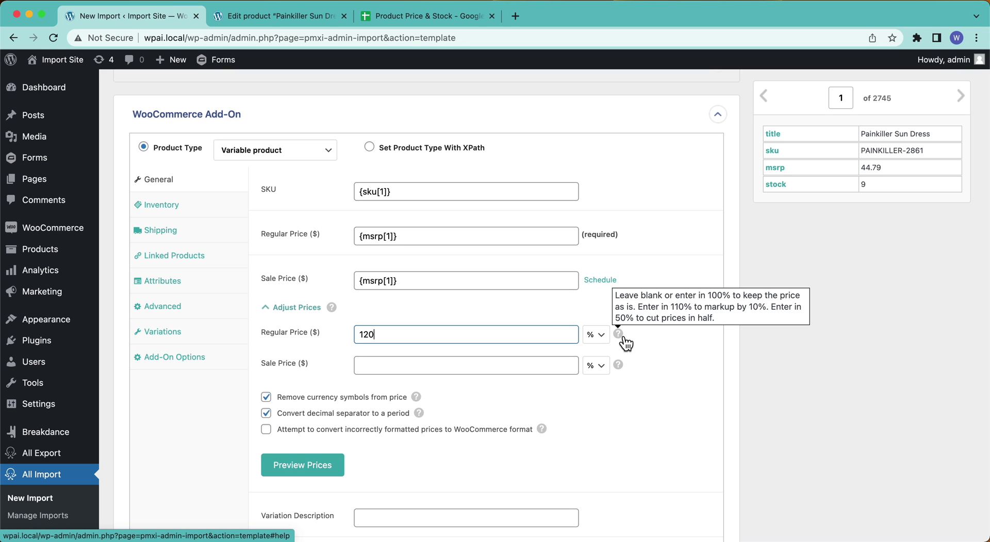
click(494, 371)
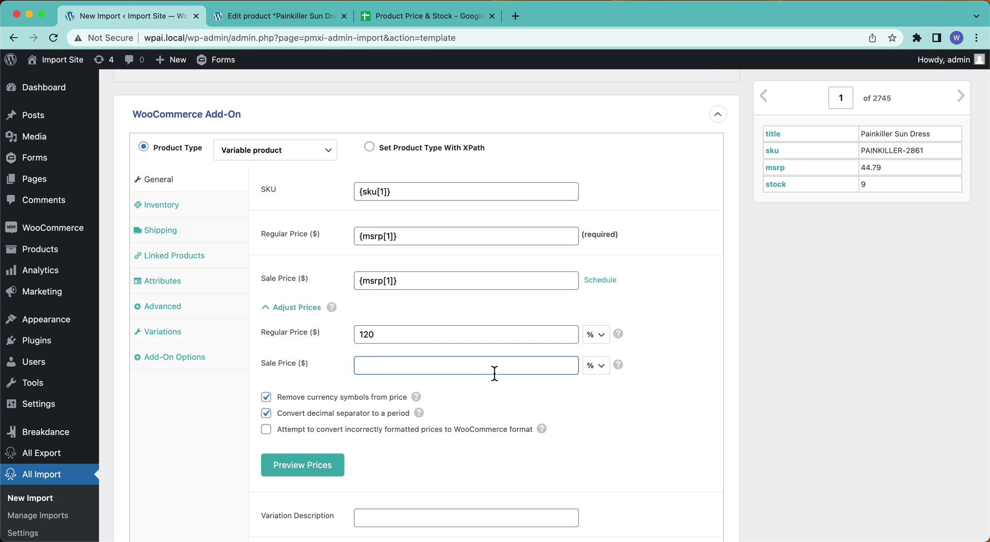
text(90)
click(335, 464)
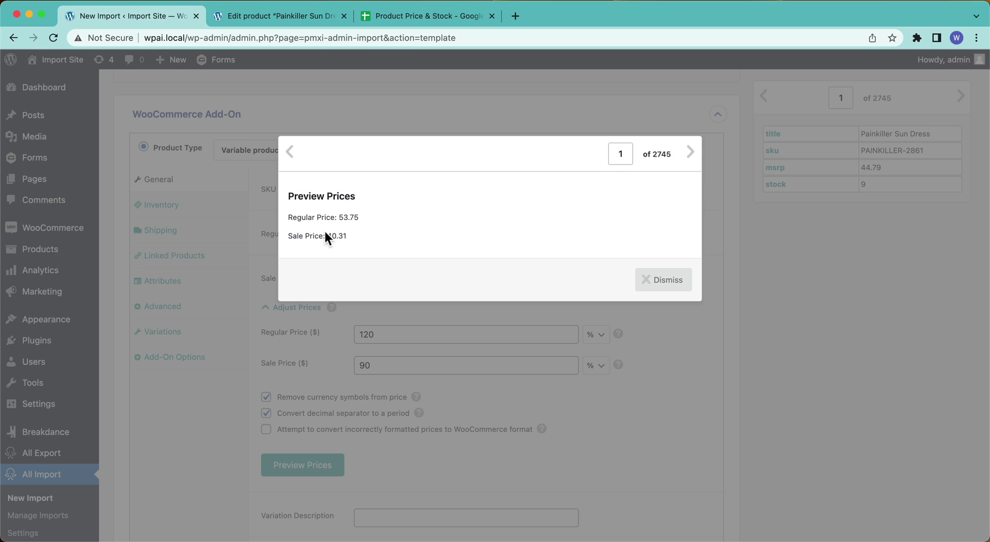
click(666, 280)
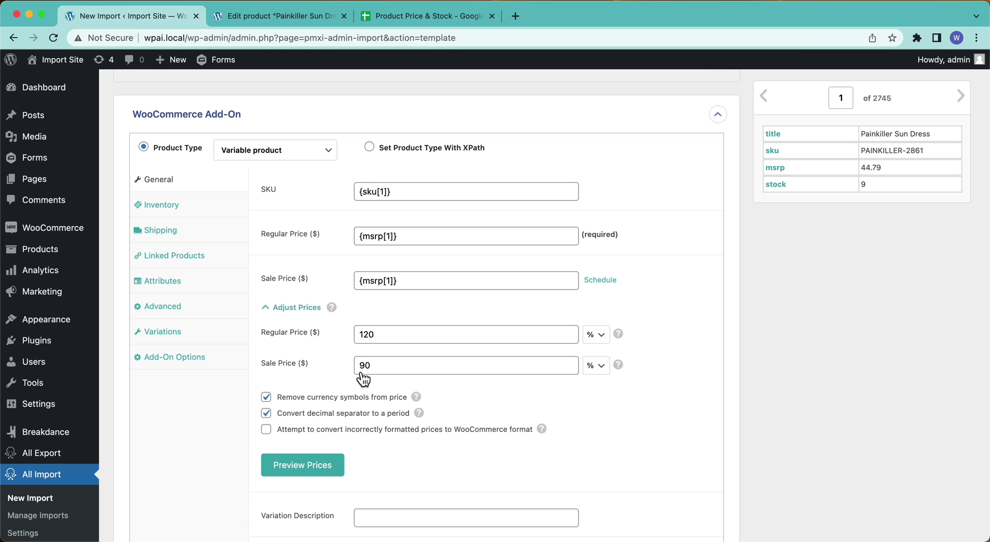
Switch the sale price and regular price adjustments to dollar amounts and check the help for reducing prices.
click(602, 366)
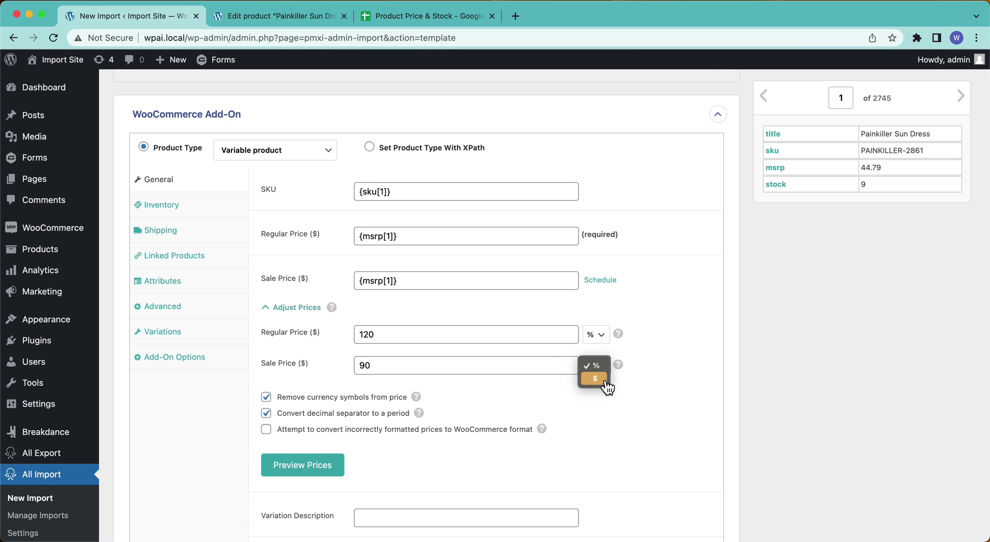
click(606, 385)
click(603, 340)
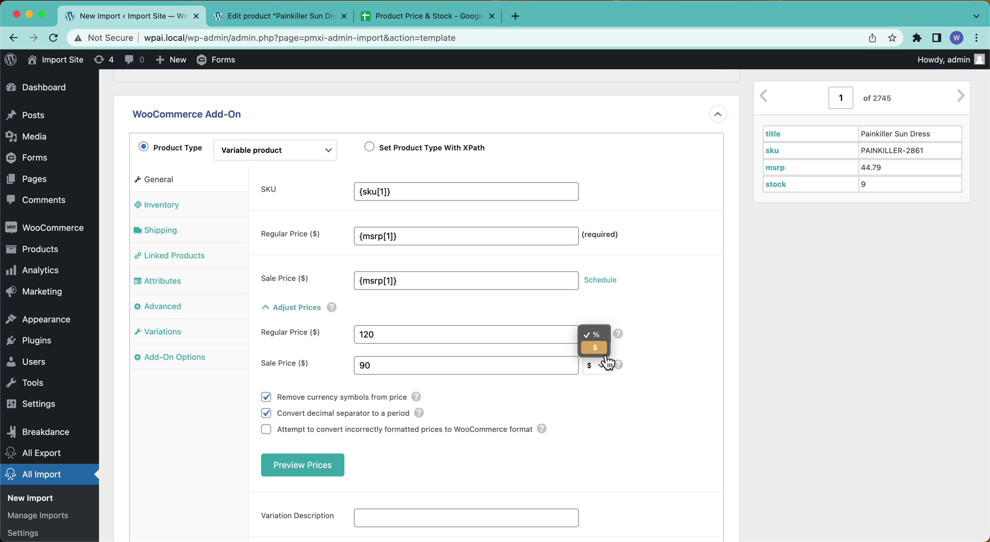
click(602, 348)
mouse_move(622, 336)
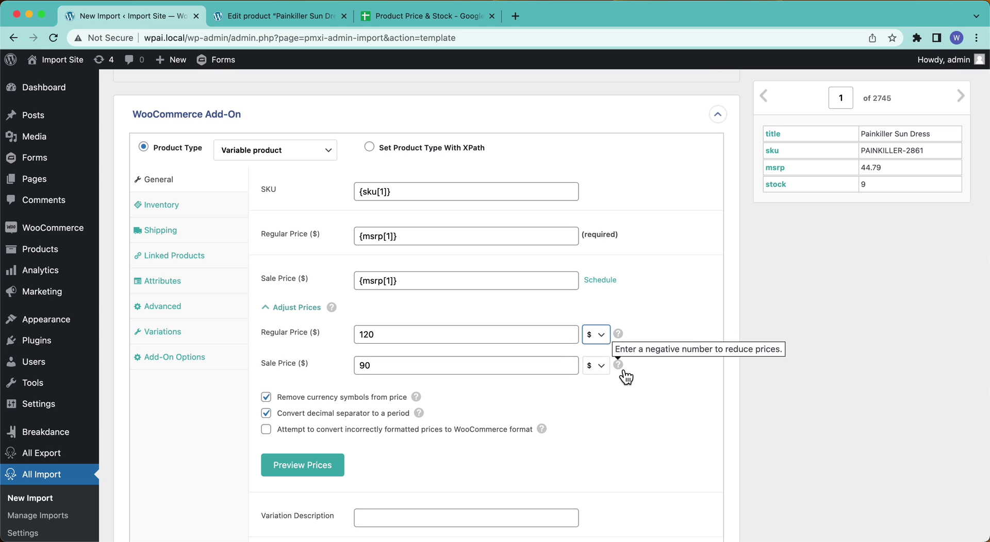
Set the regular price adjustment to 5 and the sale price adjustment to -2, and preview the resulting prices.
double_click(392, 342)
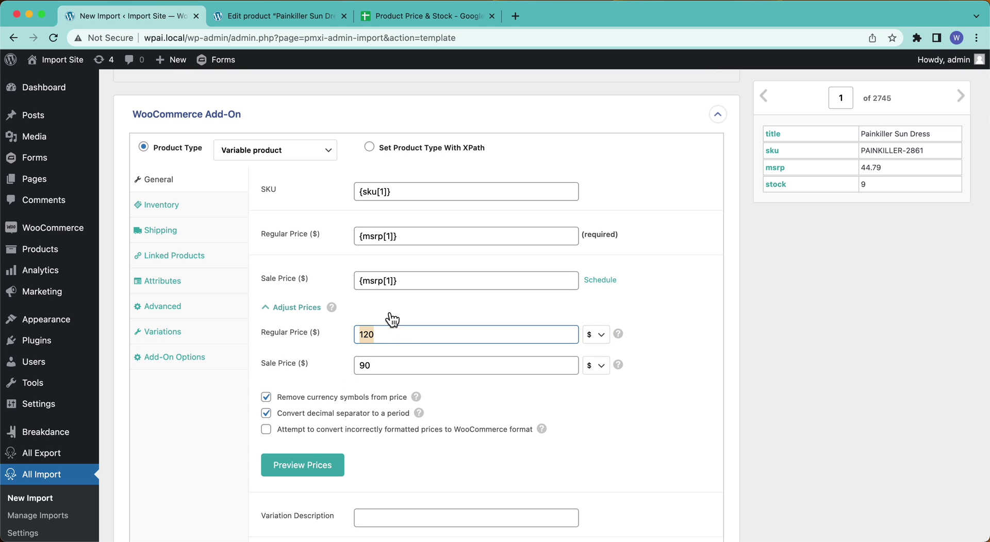
text(5)
double_click(377, 366)
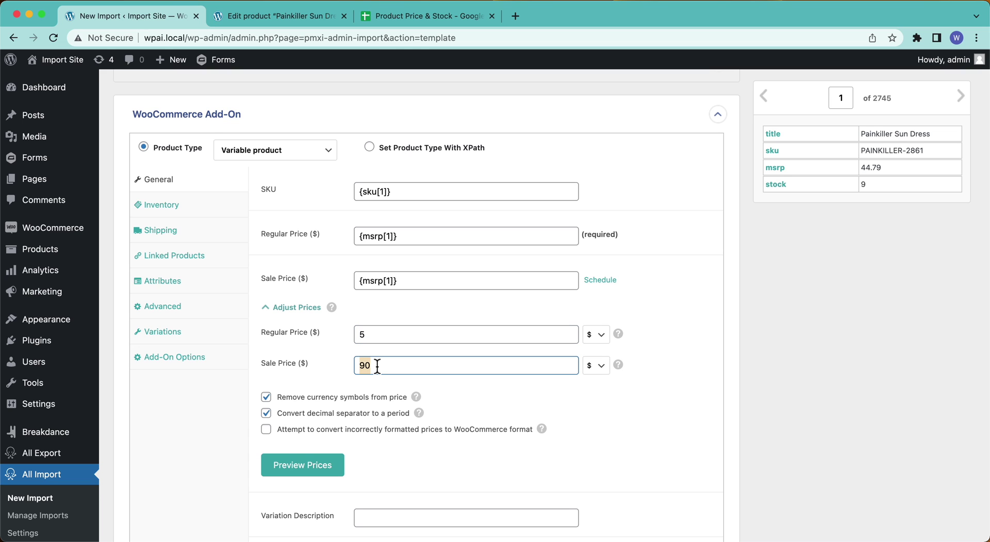
text(-2)
click(302, 469)
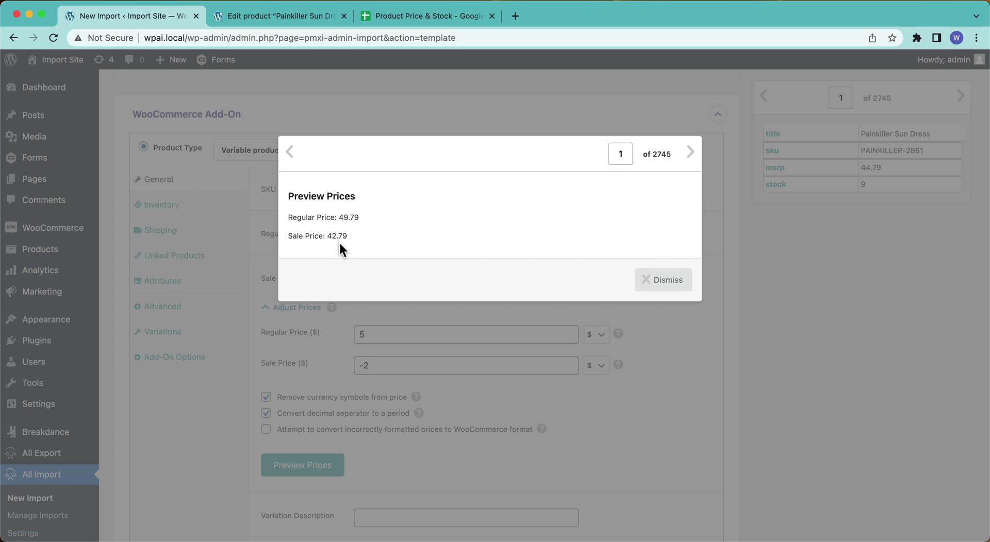
click(670, 281)
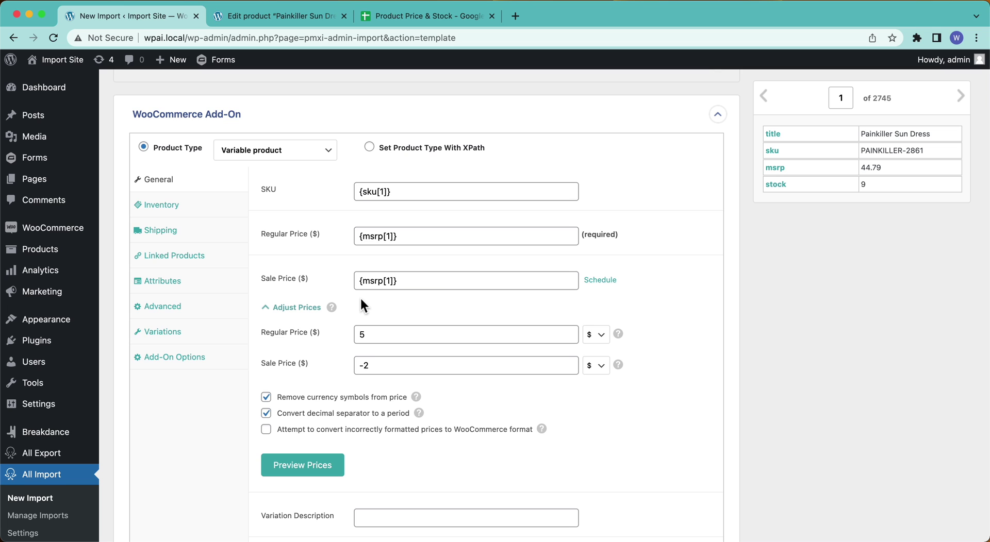
Look over the import template and continue to step 4, the import settings.
scroll(360, 305, down, 8)
scroll(363, 303, up, 15)
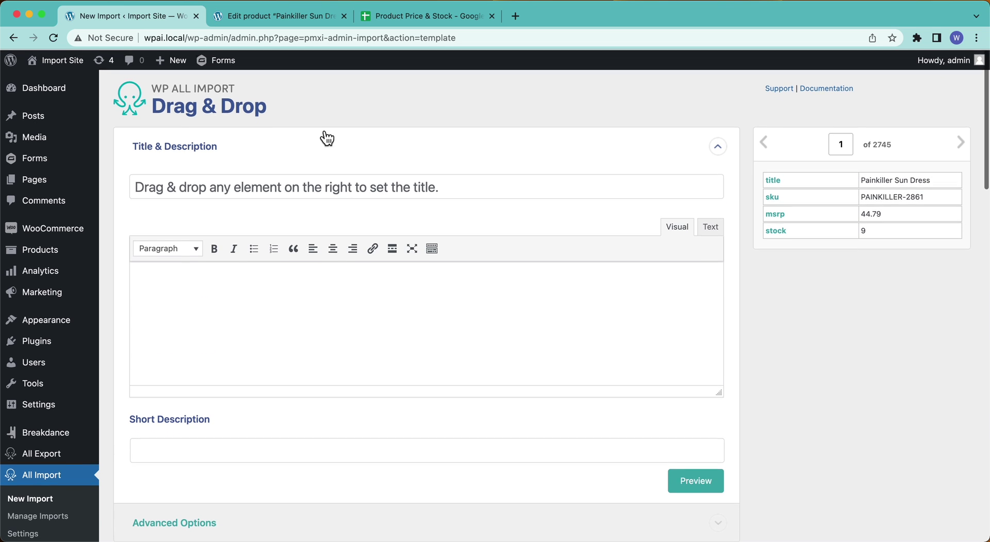
scroll(336, 381, down, 15)
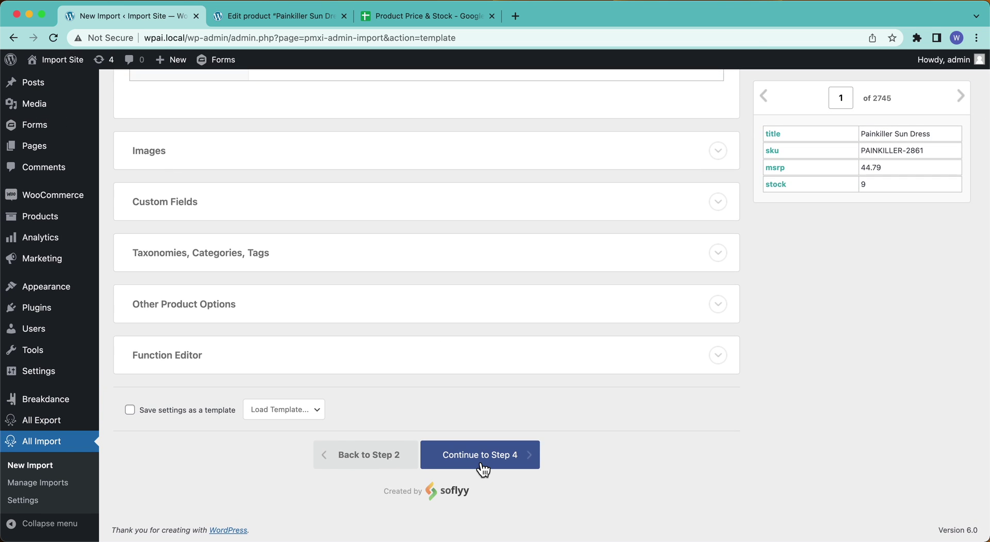
click(483, 469)
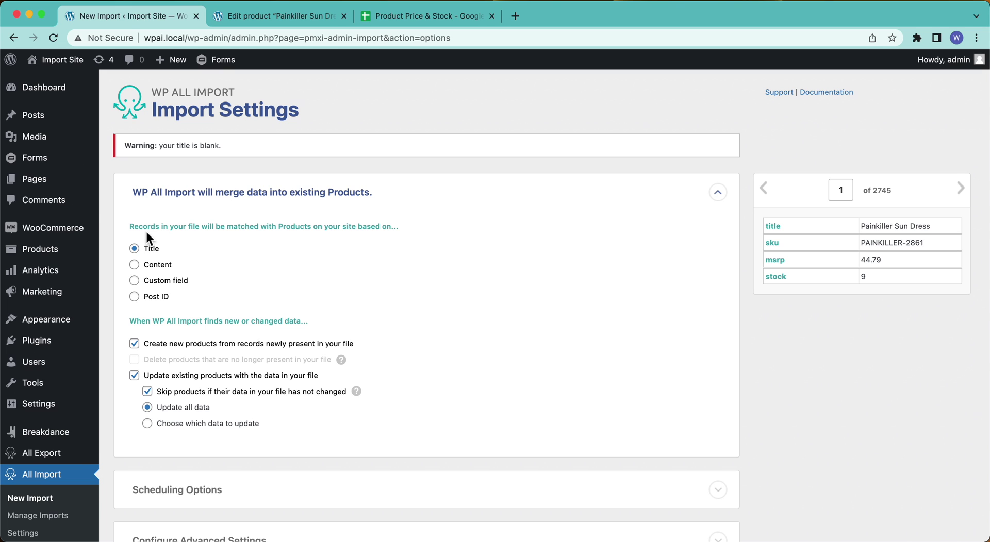
Browse the file records up to record 4 and match products by the custom field _sku with the value {sku[1]}.
drag(147, 226, 347, 227)
click(346, 228)
click(966, 194)
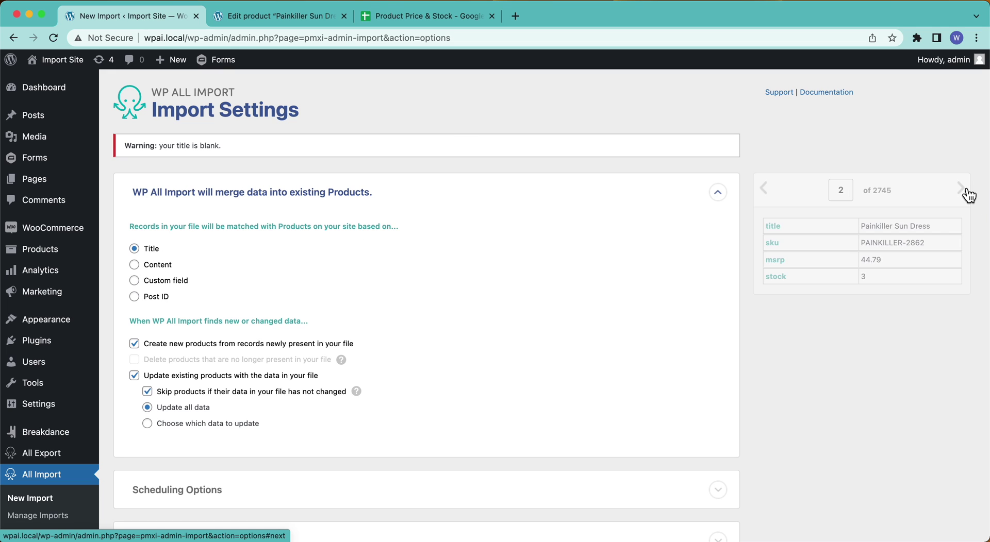
click(968, 194)
click(964, 191)
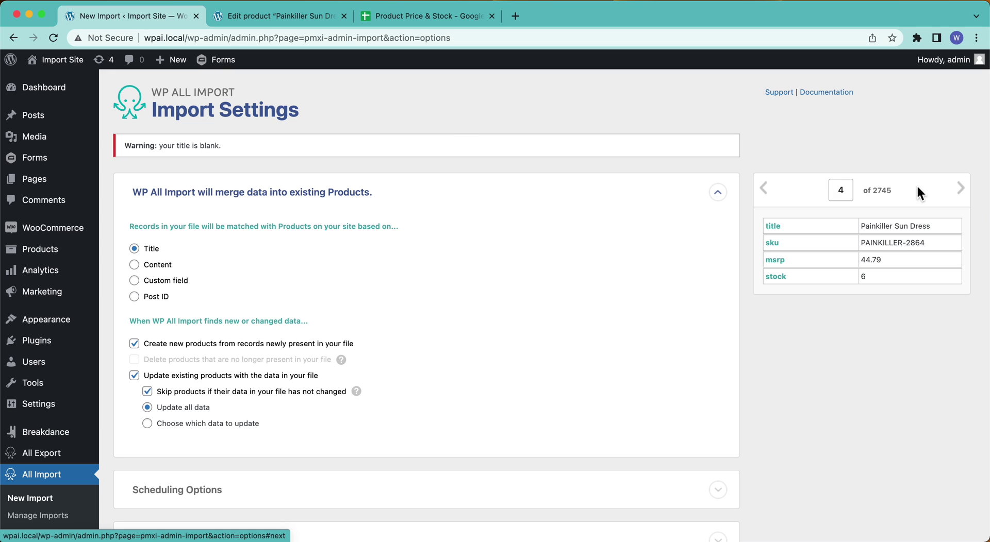
click(140, 283)
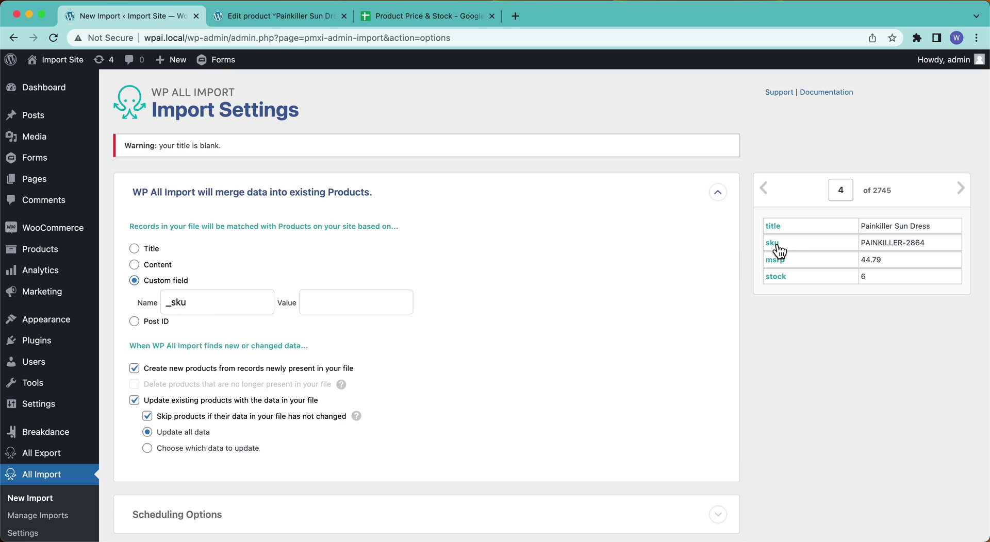
drag(776, 243, 390, 284)
Disable creating new products from records newly present in the file, and review the option for skipping unchanged products.
scroll(318, 301, down, 2)
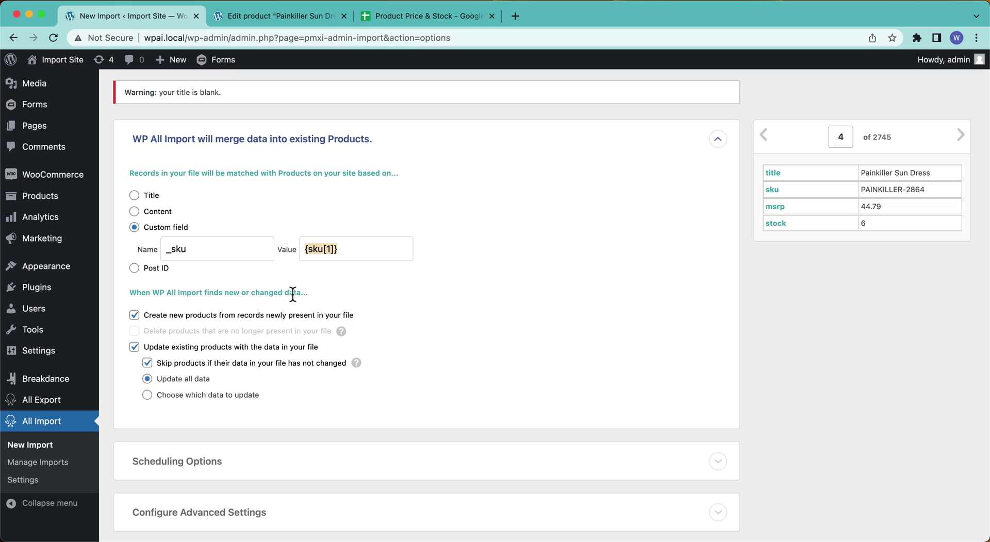
click(190, 321)
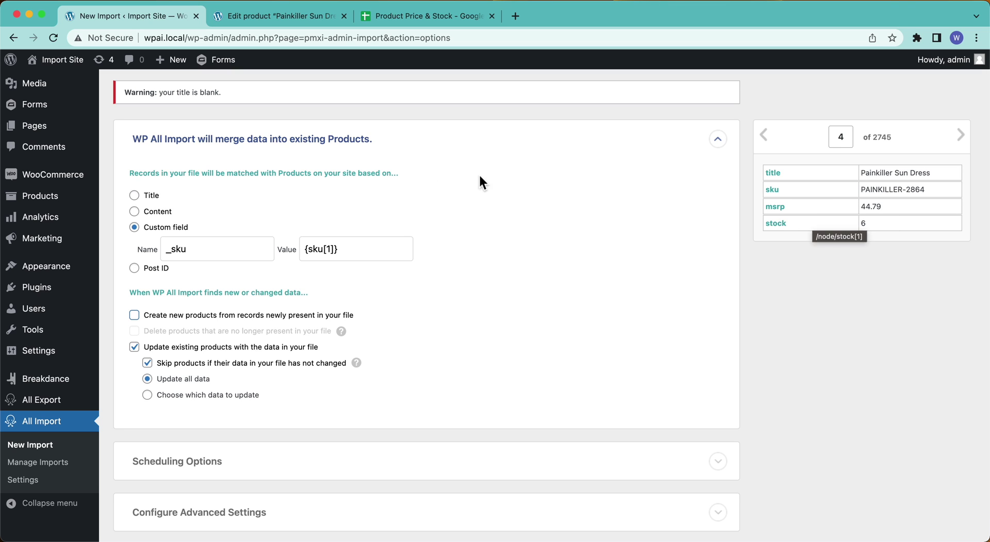
scroll(261, 381, down, 2)
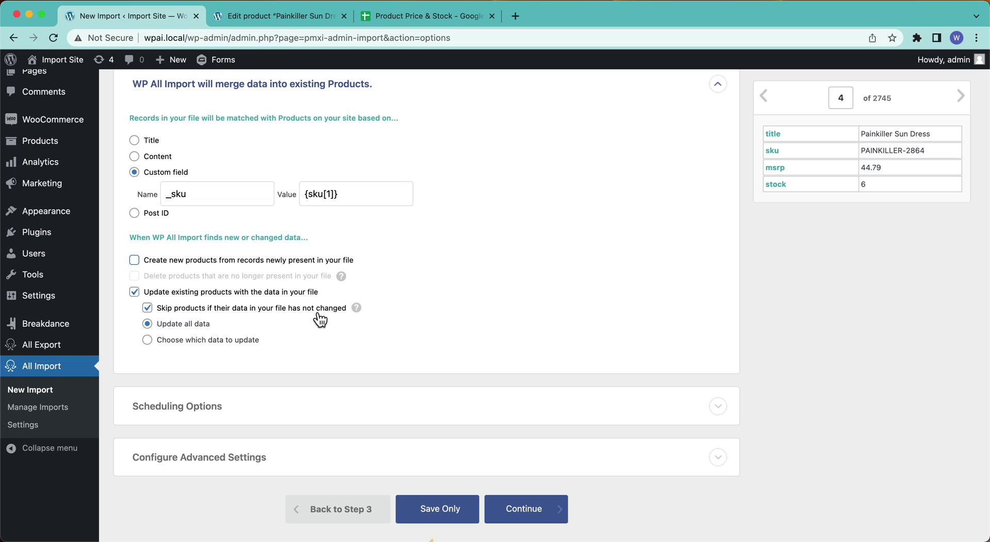
mouse_move(361, 316)
scroll(186, 307, up, 3)
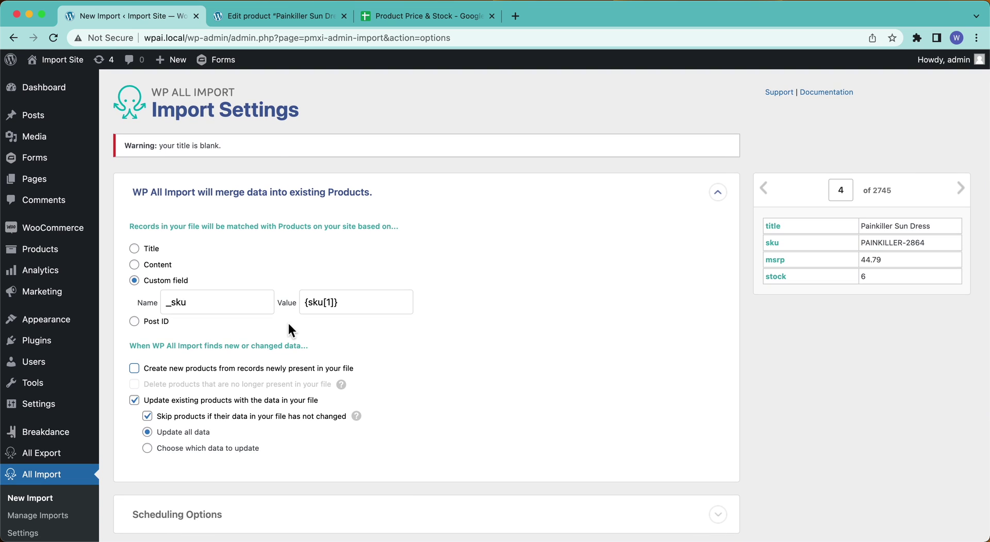
Choose which data to update for existing products and unselect all of the data types.
scroll(267, 389, down, 3)
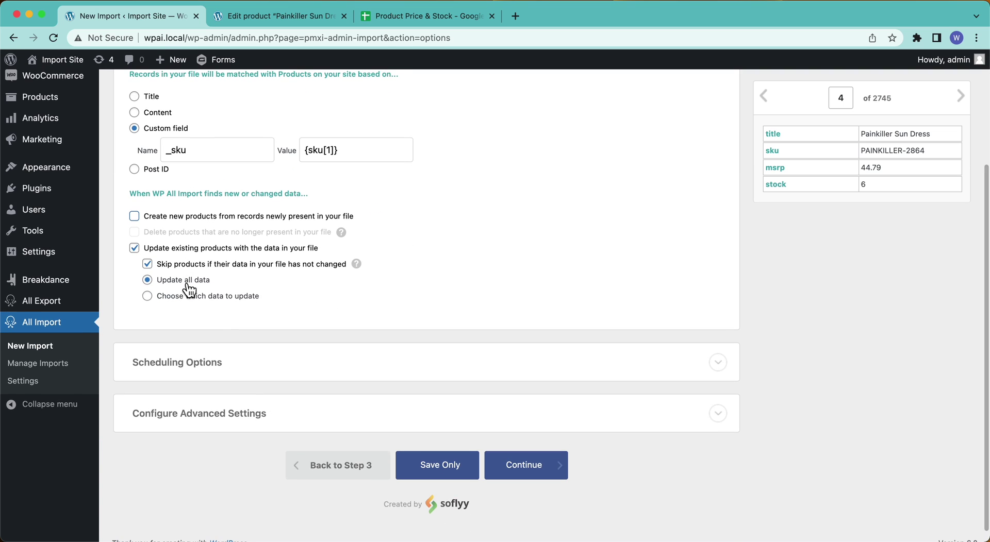
scroll(190, 290, up, 3)
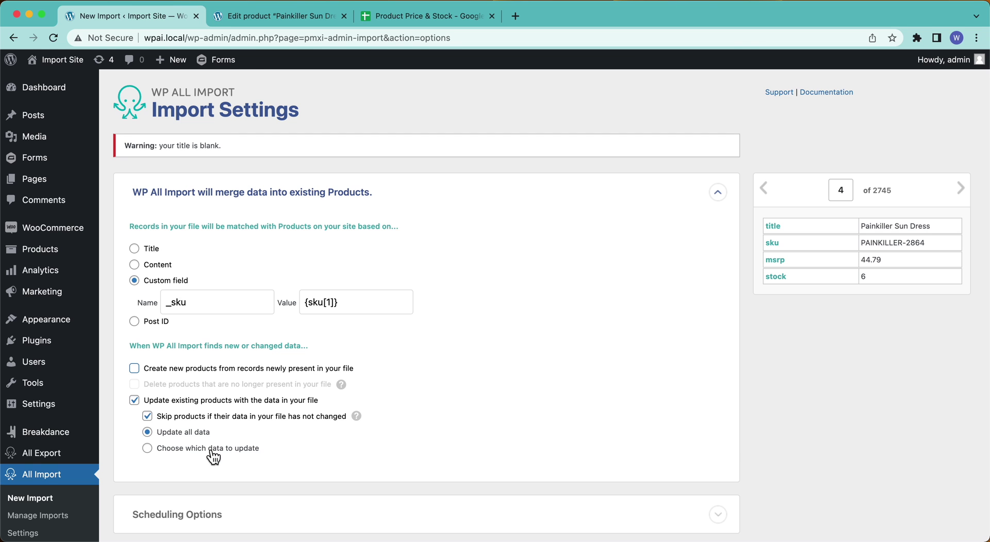
scroll(213, 456, down, 3)
click(185, 335)
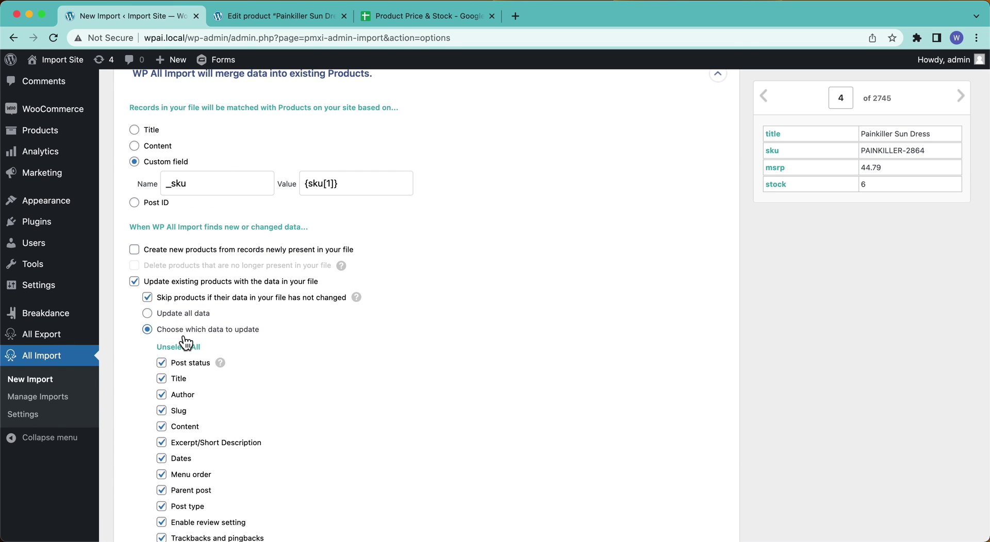
scroll(188, 343, down, 2)
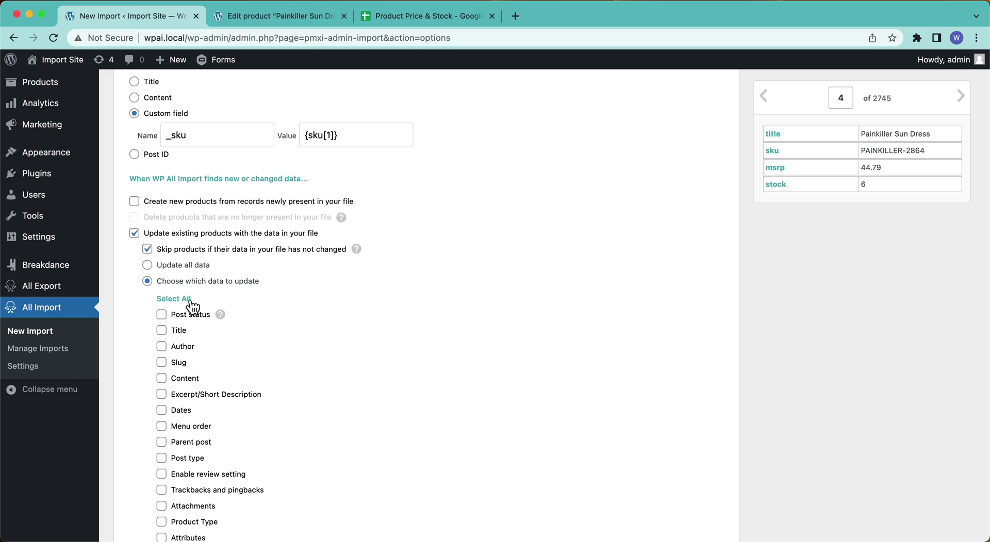
scroll(193, 308, down, 7)
scroll(194, 307, up, 3)
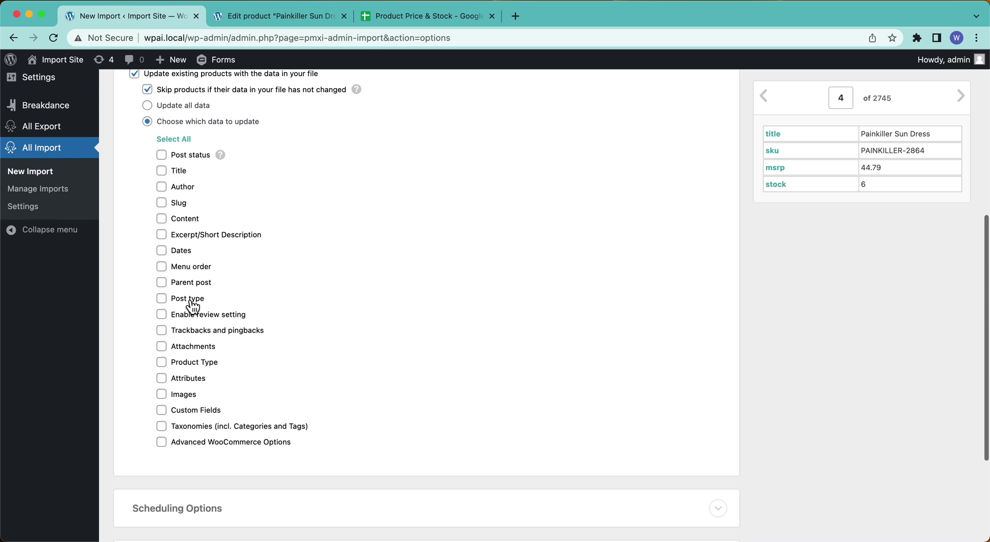
Enable updating Custom Fields, limited to only the specified fields while leaving the rest alone.
click(205, 415)
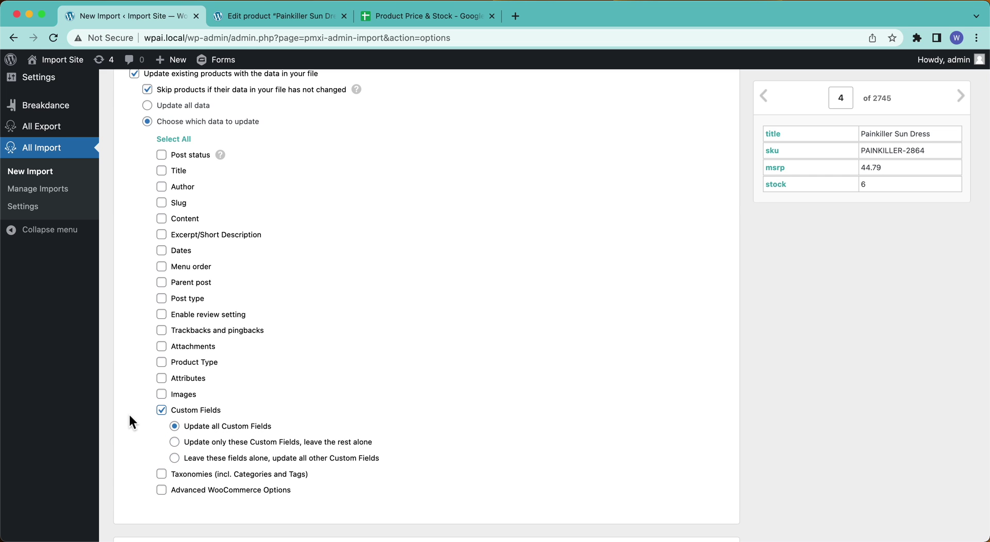
scroll(128, 413, down, 1)
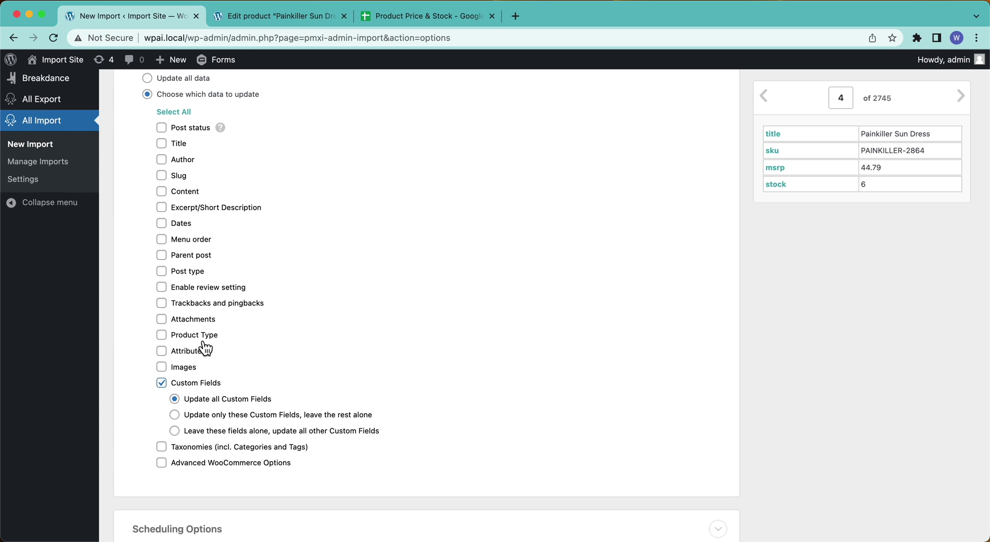
click(322, 420)
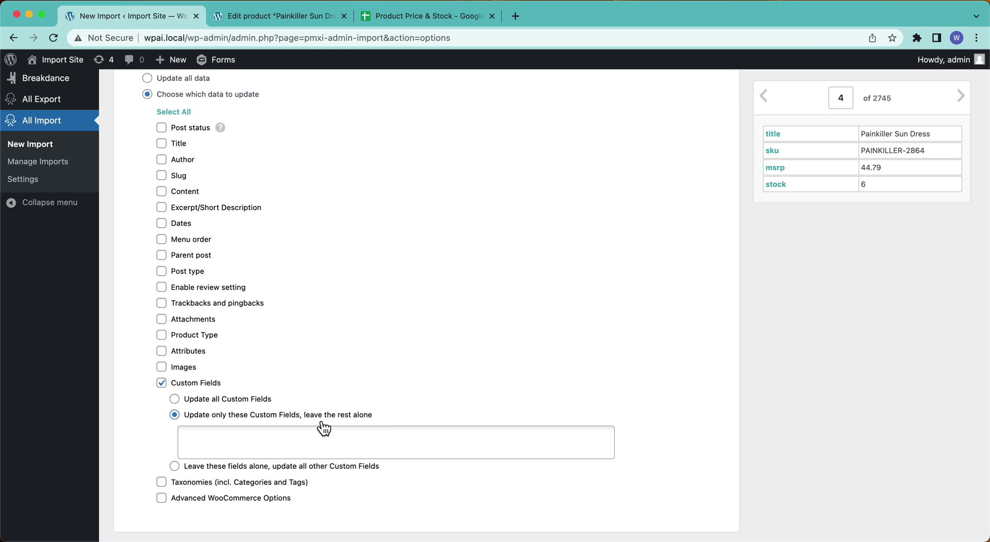
Add the price fields _regular_price, _sale_price and _price to the custom fields that may be updated.
click(285, 442)
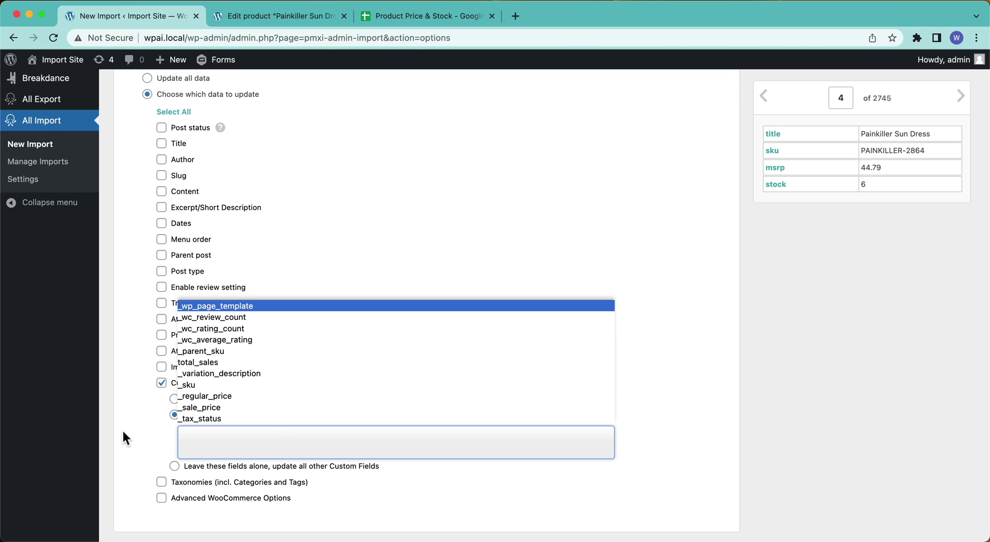
text(price)
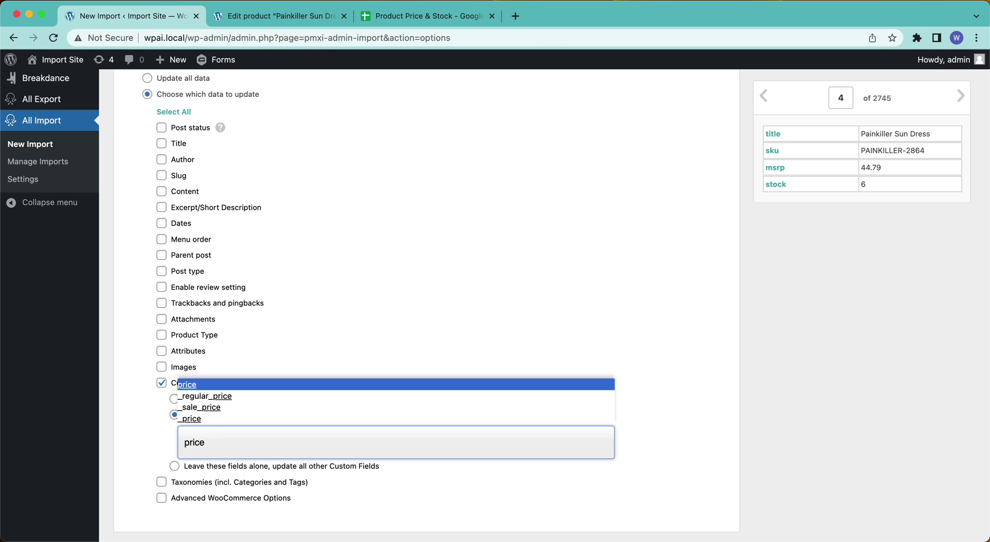
click(215, 401)
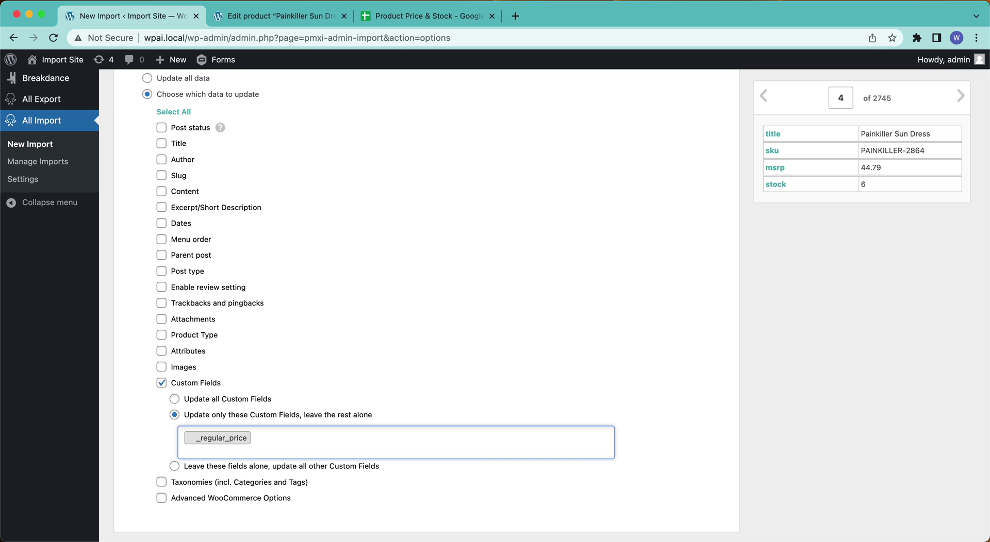
text(price)
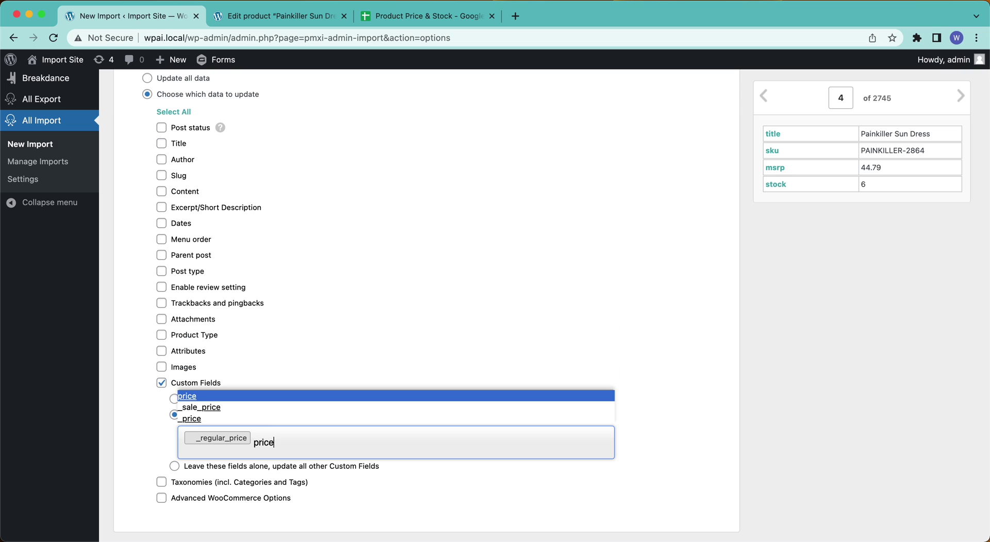
click(201, 409)
text(pri)
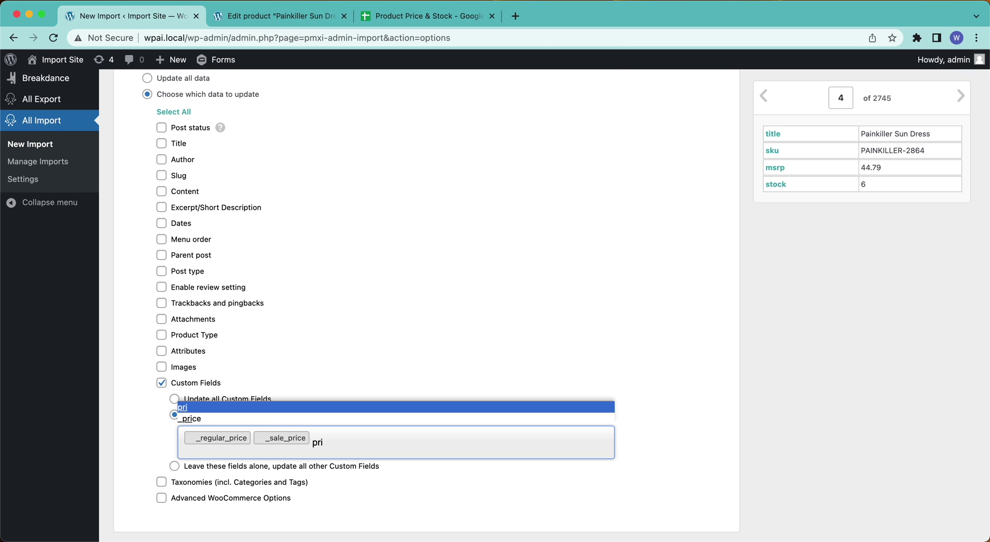
click(199, 419)
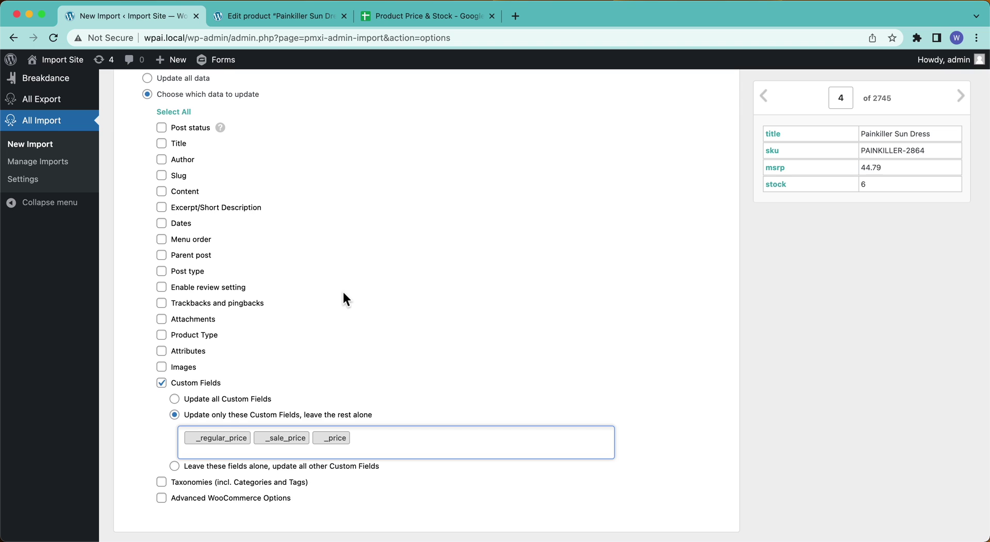
Add the stock fields _manage_stock and _stock to the custom fields that may be updated.
click(464, 445)
text(st)
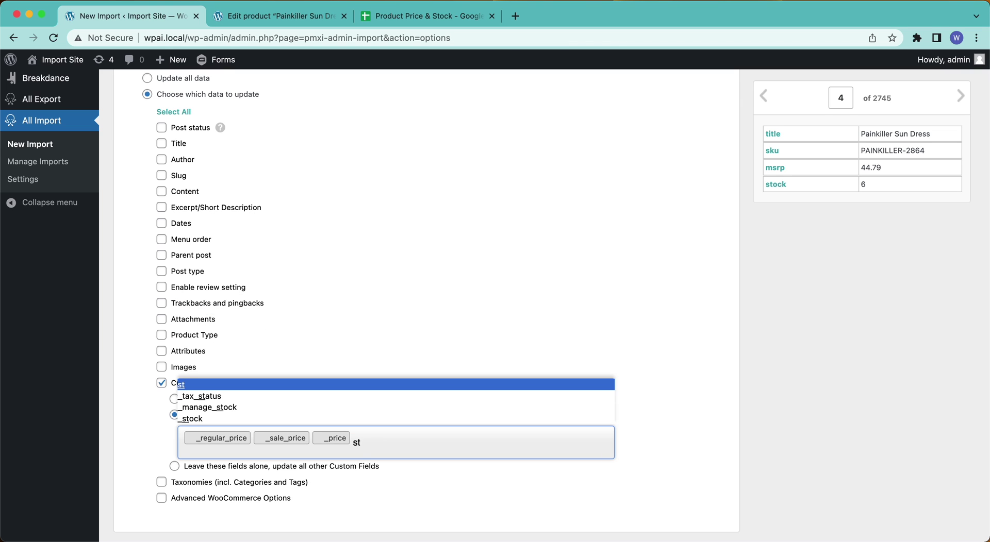
text(o)
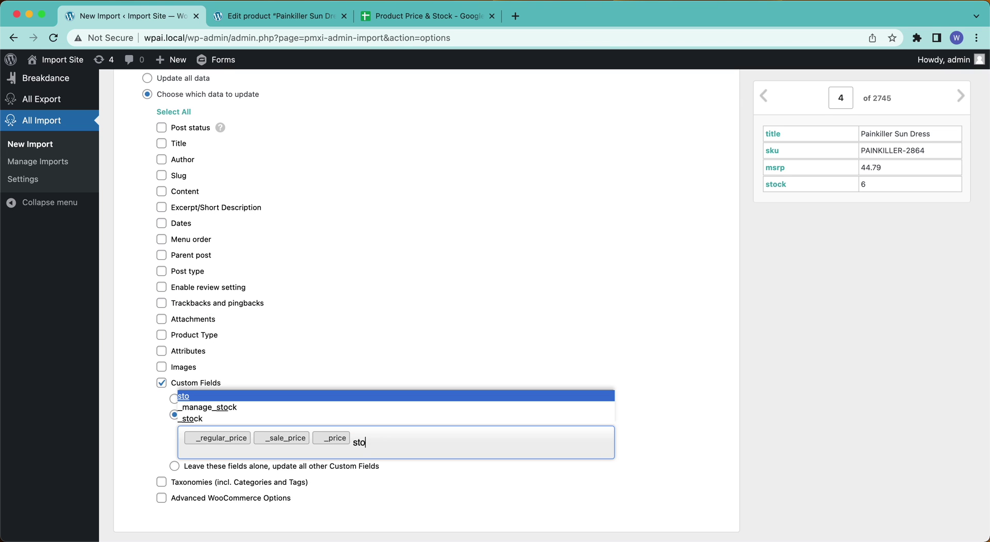
click(192, 408)
text(sto)
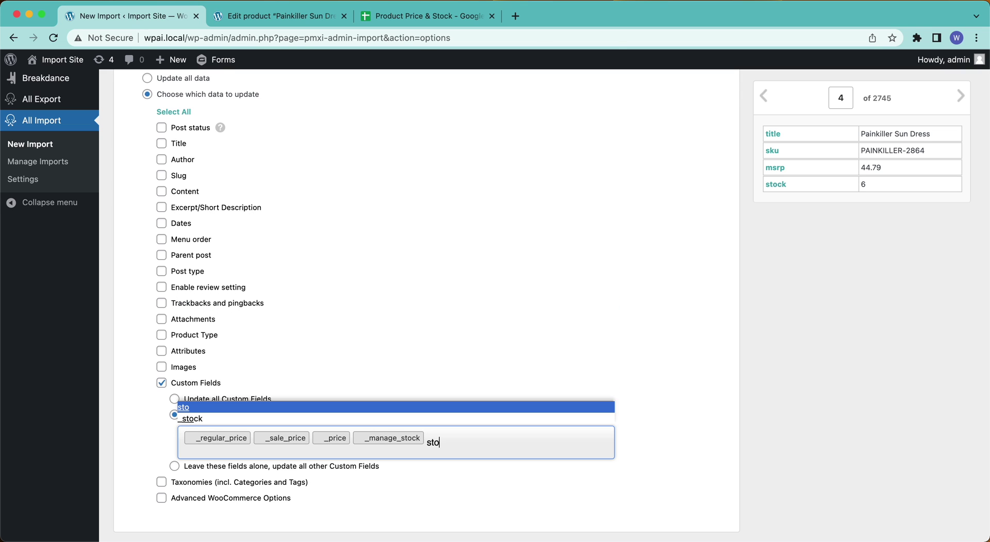
click(252, 419)
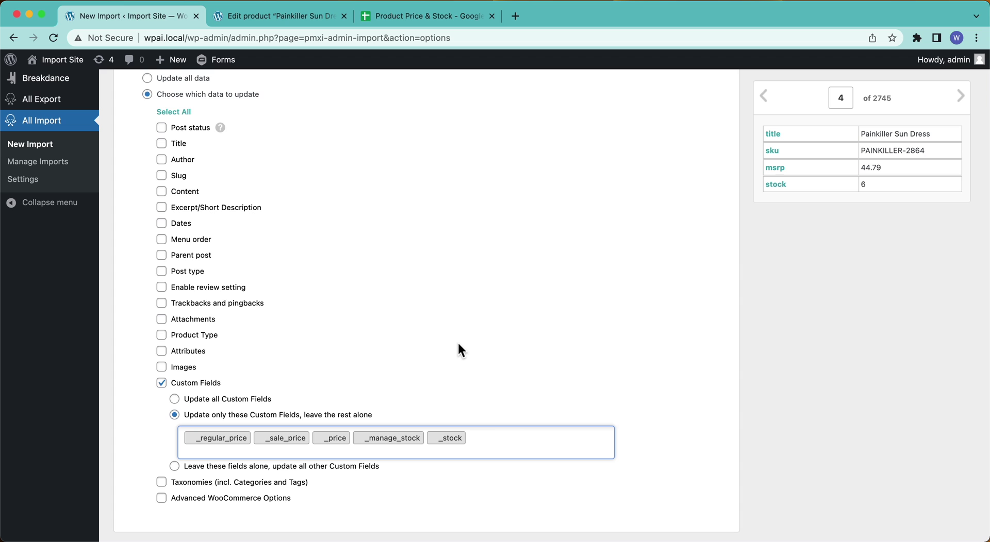
Review the import settings from the product matching rule through the new-record, skip and update options to the chosen custom fields.
scroll(458, 344, up, 10)
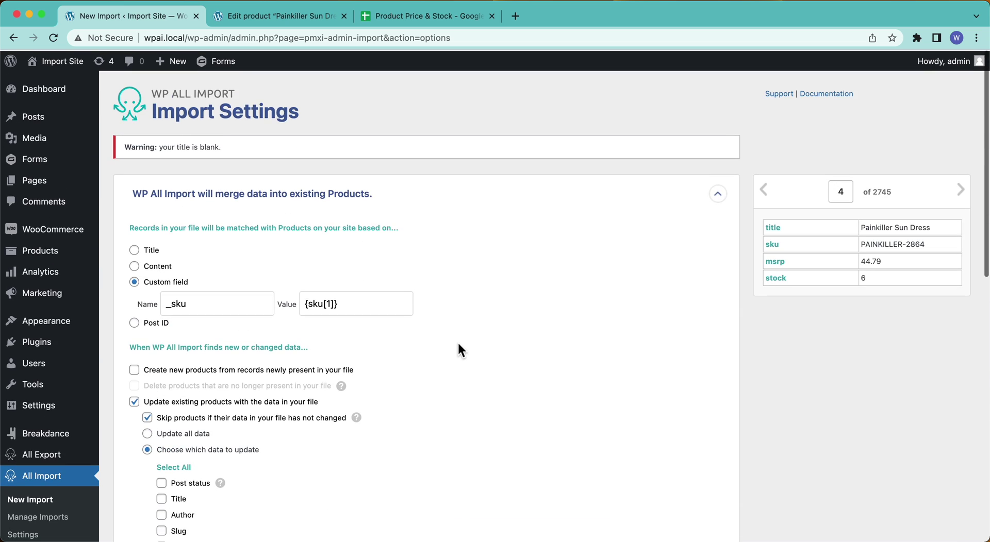
scroll(456, 350, down, 4)
scroll(334, 194, up, 2)
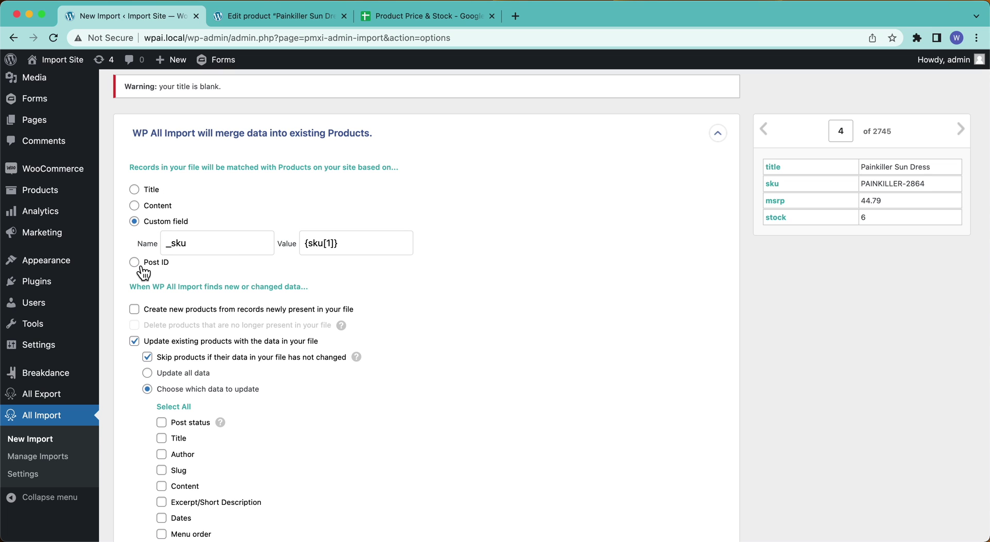
scroll(139, 266, down, 5)
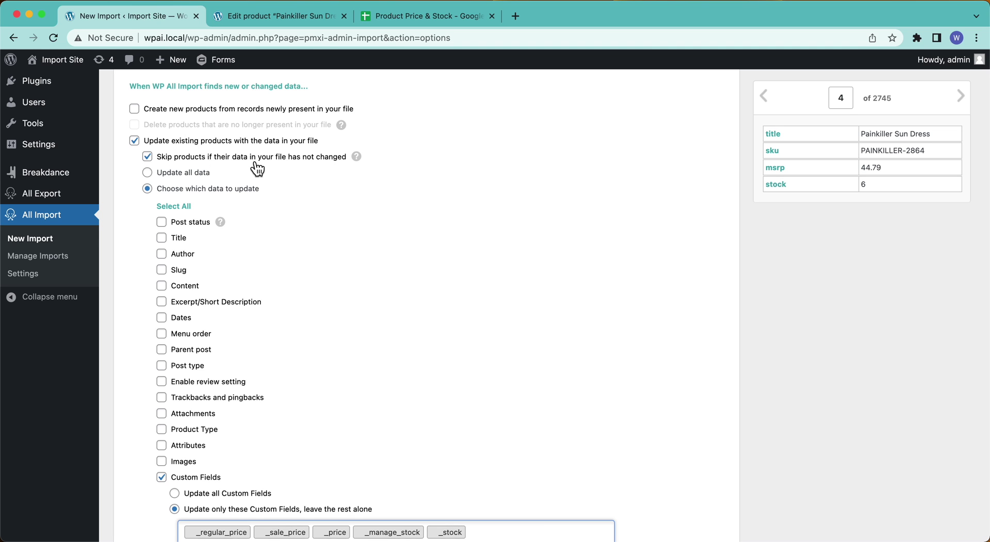
scroll(252, 163, down, 3)
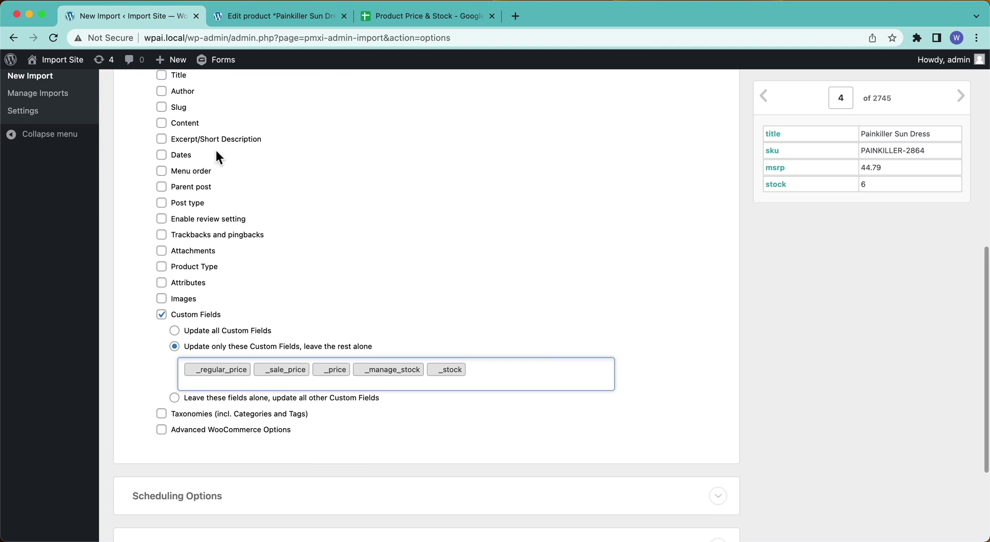
scroll(243, 392, up, 2)
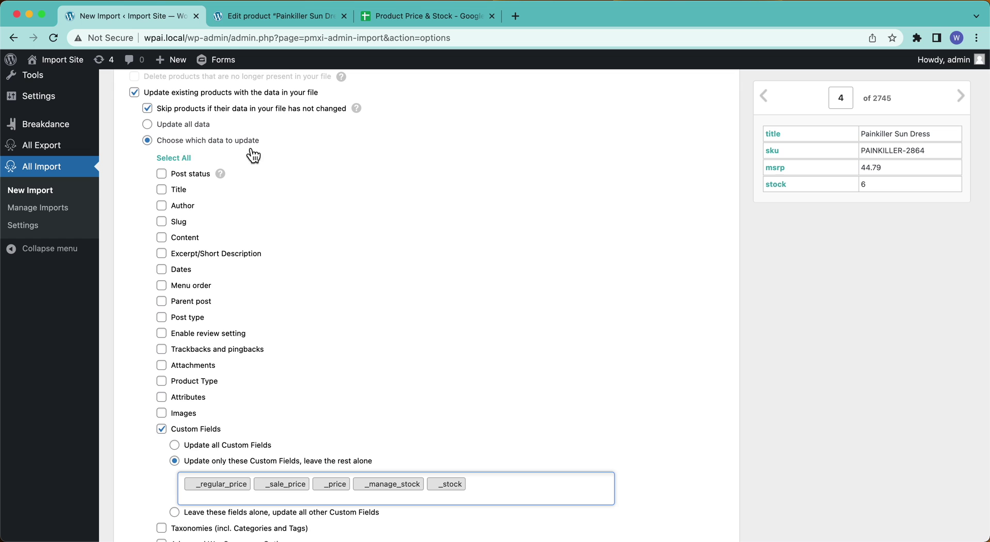
scroll(308, 348, down, 2)
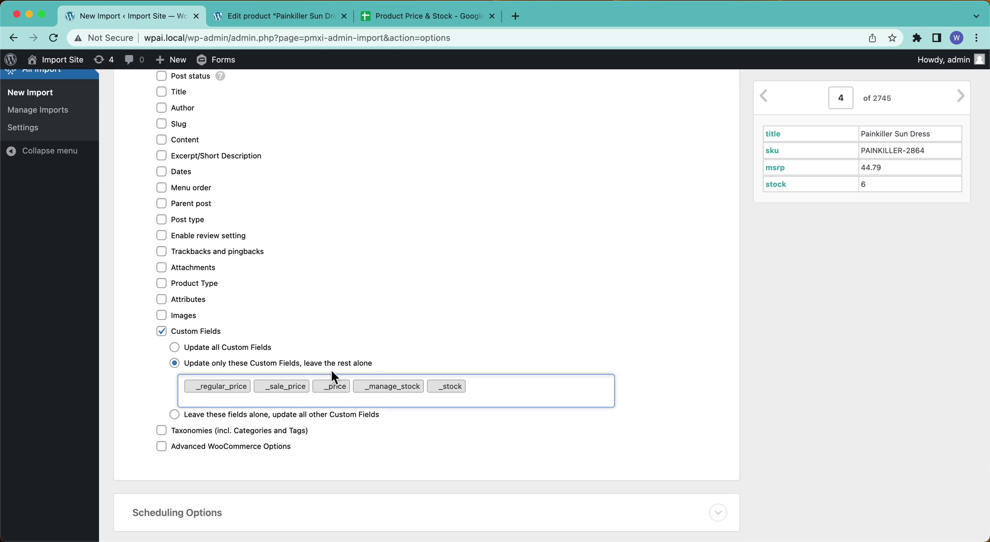
scroll(435, 368, down, 3)
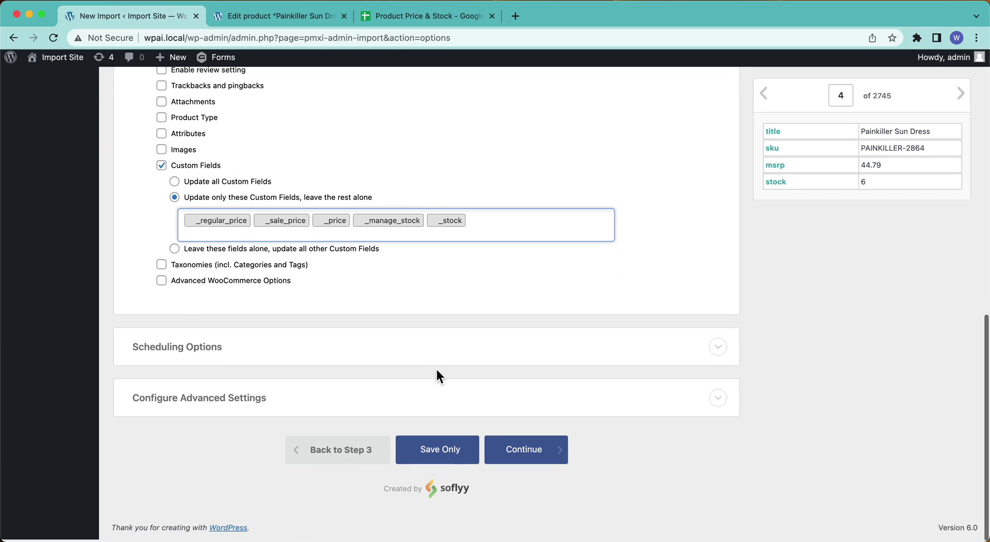
Expand the scheduling options and choose Automatic Scheduling for the import.
click(167, 355)
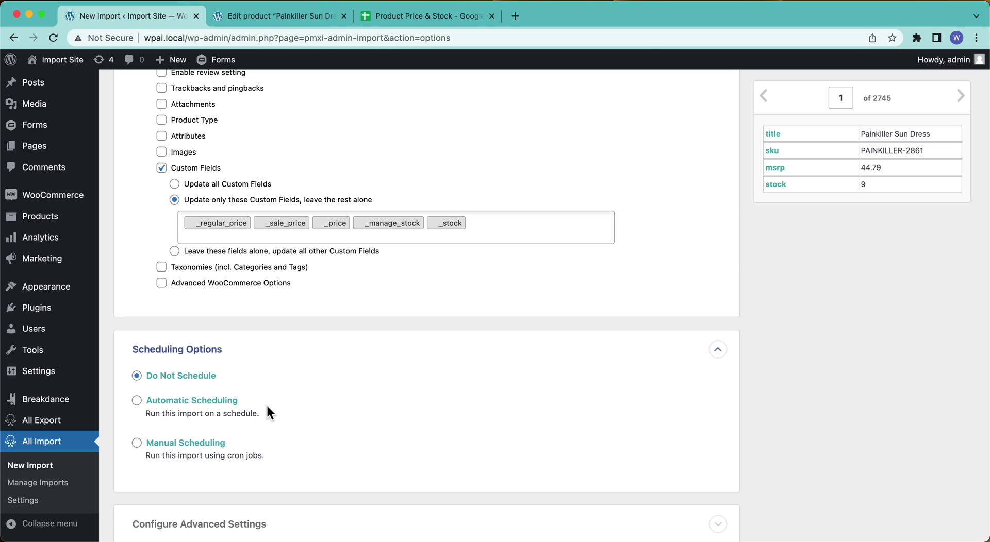
click(212, 404)
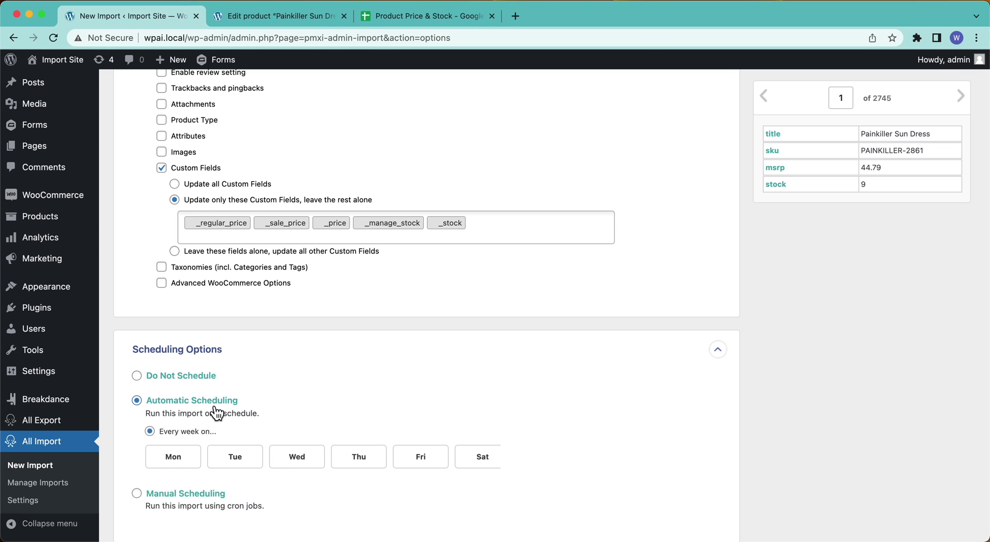
scroll(254, 439, down, 3)
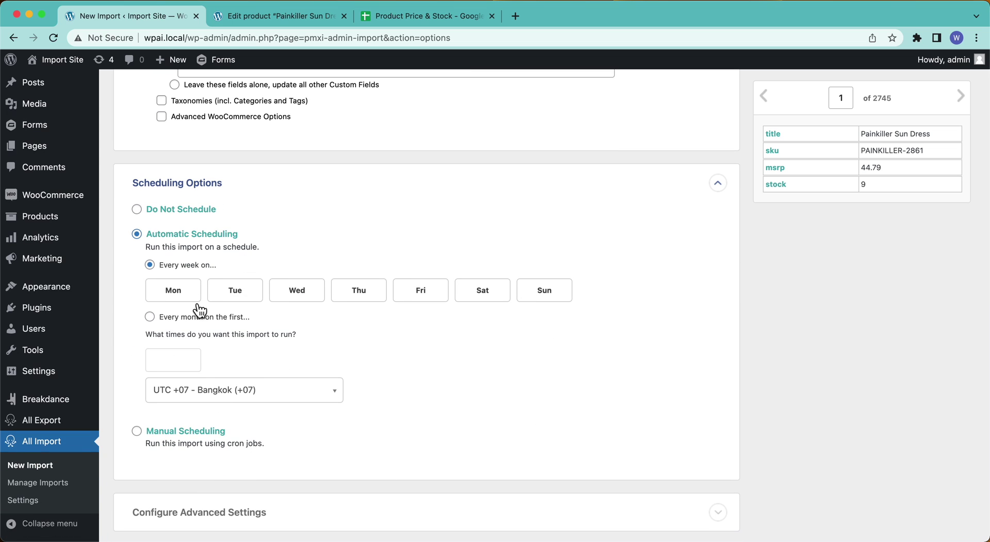
Switch to Manual Scheduling and examine the cron trigger and processing URLs.
click(206, 433)
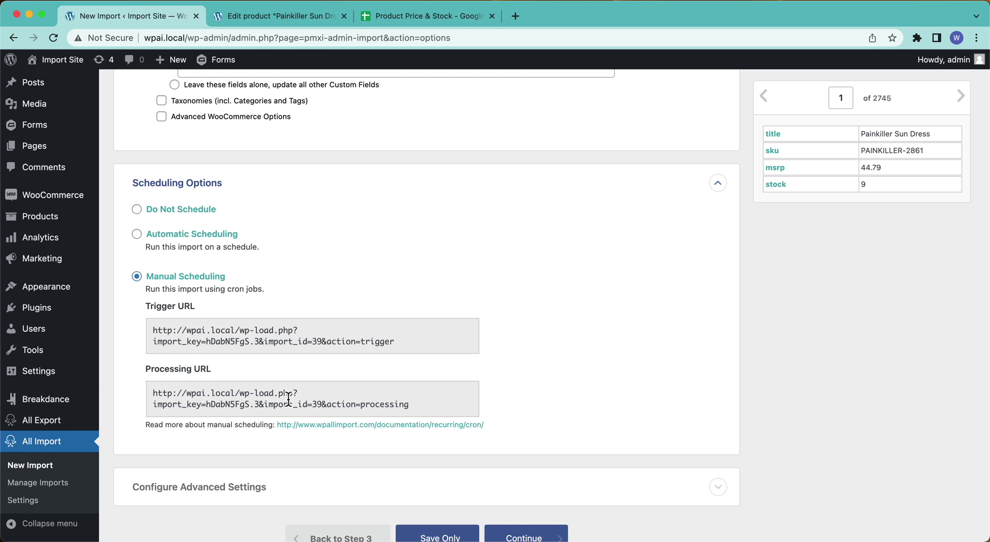
drag(157, 331, 346, 344)
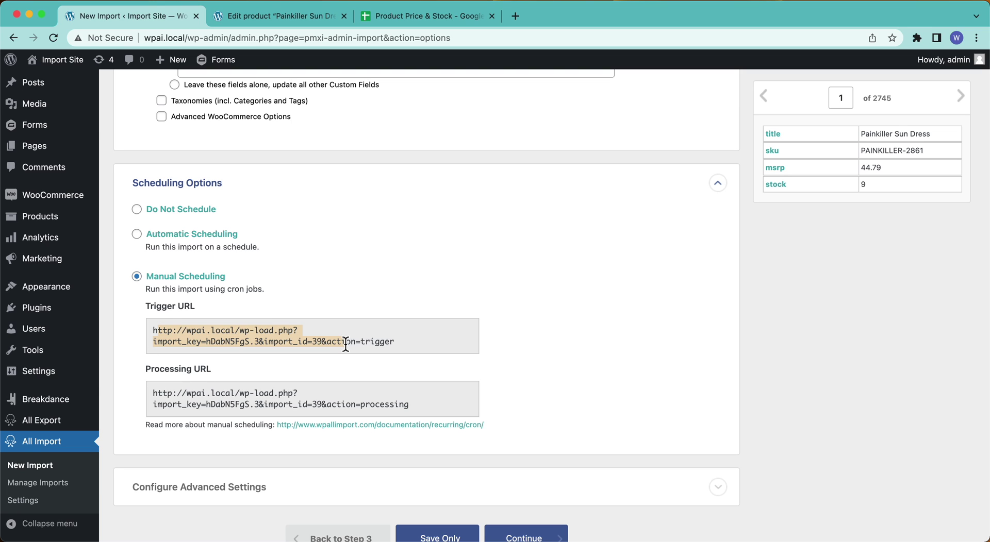
click(345, 344)
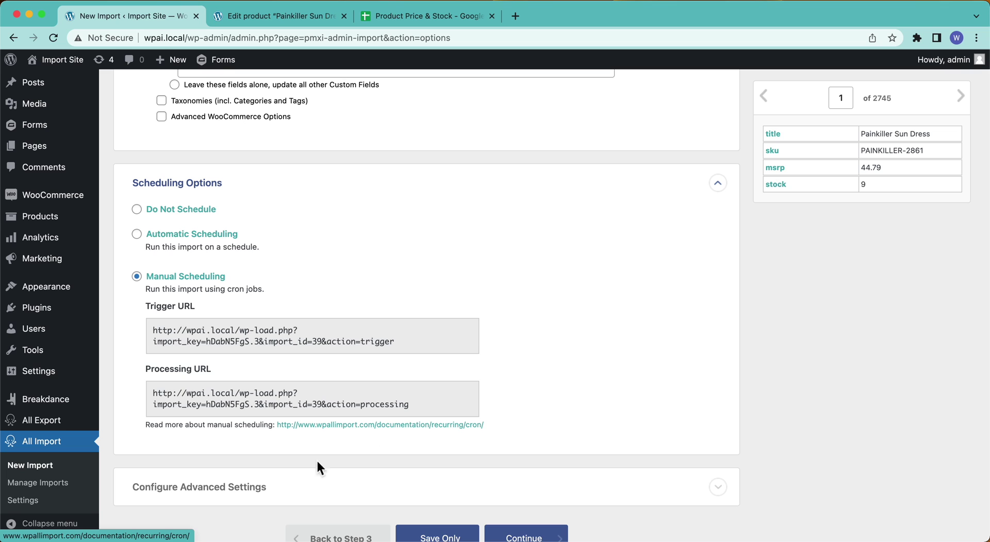
Schedule the import automatically every week on all seven days, Monday through Sunday.
click(192, 235)
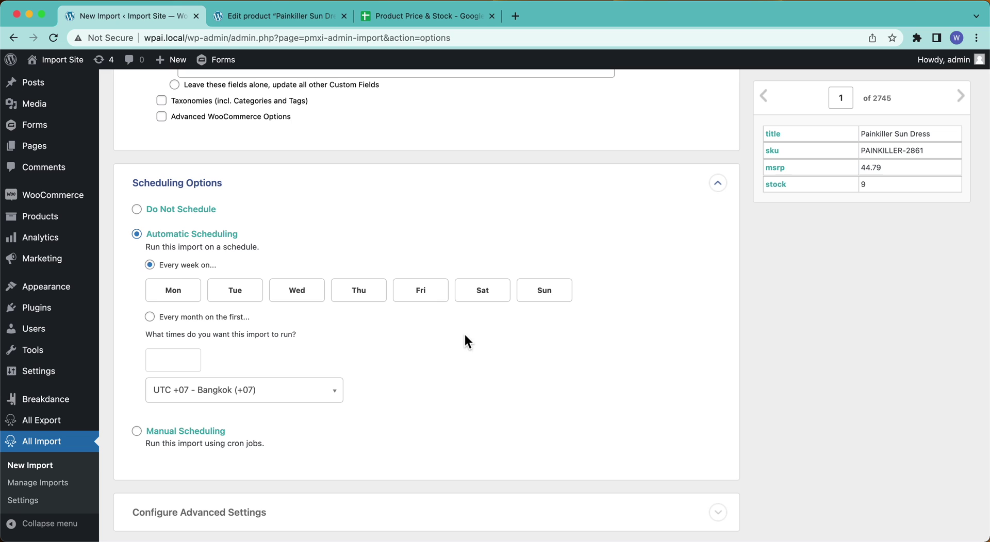
click(187, 293)
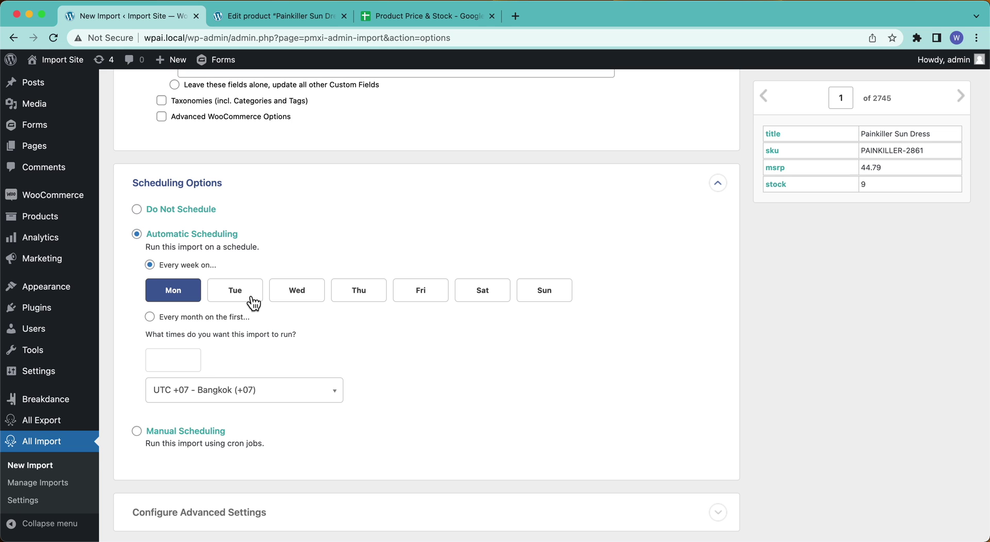
click(253, 302)
click(310, 297)
click(362, 299)
click(431, 301)
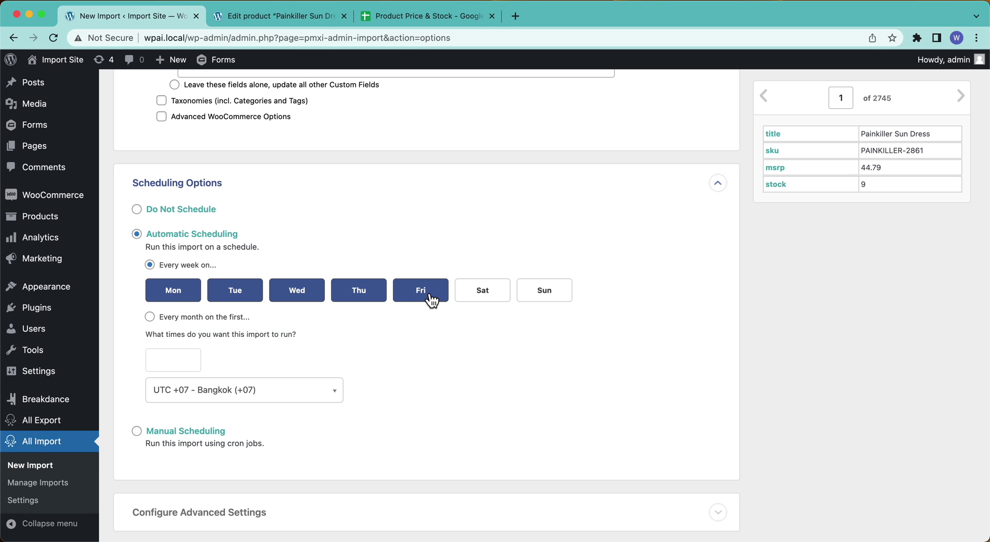
click(503, 299)
click(548, 302)
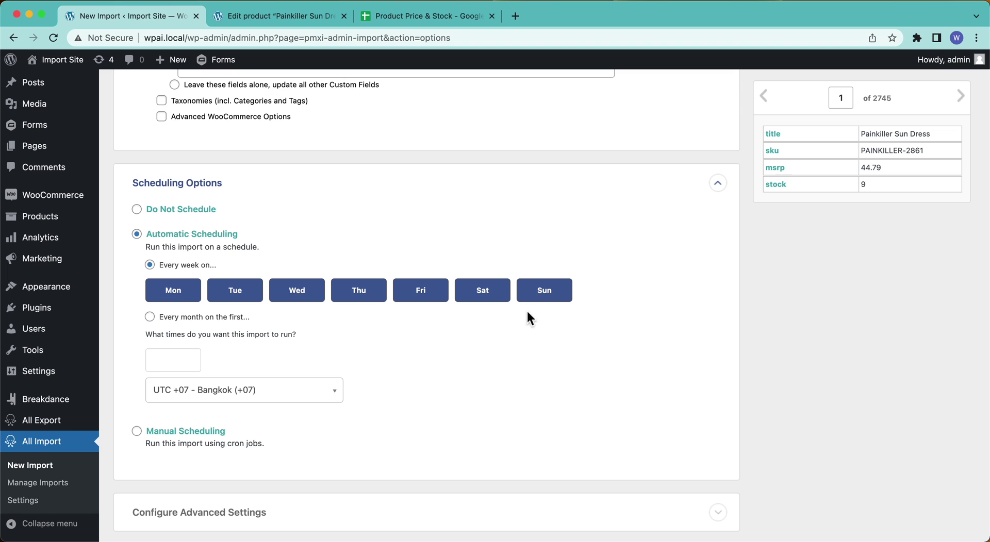
Try a monthly schedule on the first Monday, and return to the weekly schedule.
click(212, 318)
click(191, 311)
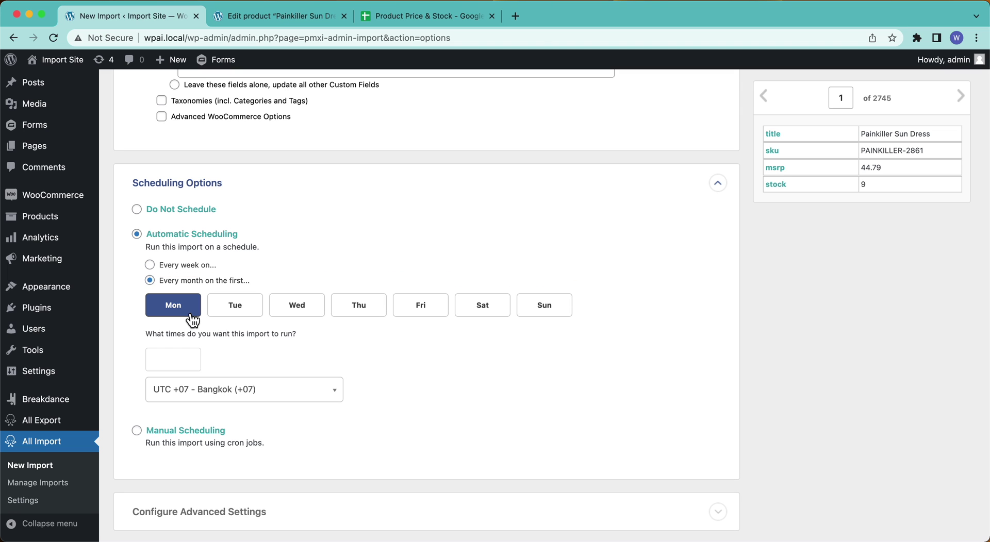
click(195, 267)
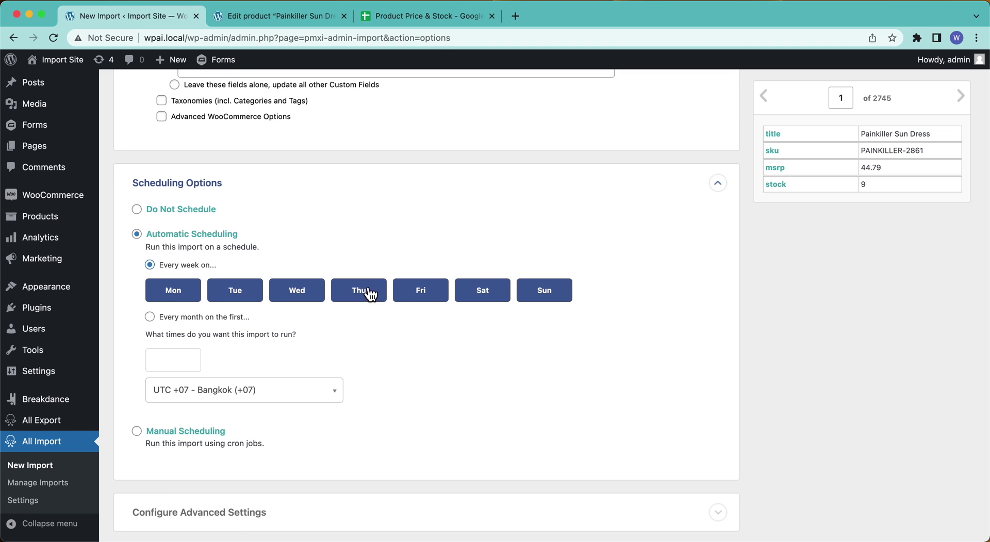
Set the scheduled import to run at 8:00am and 8:00pm.
click(172, 361)
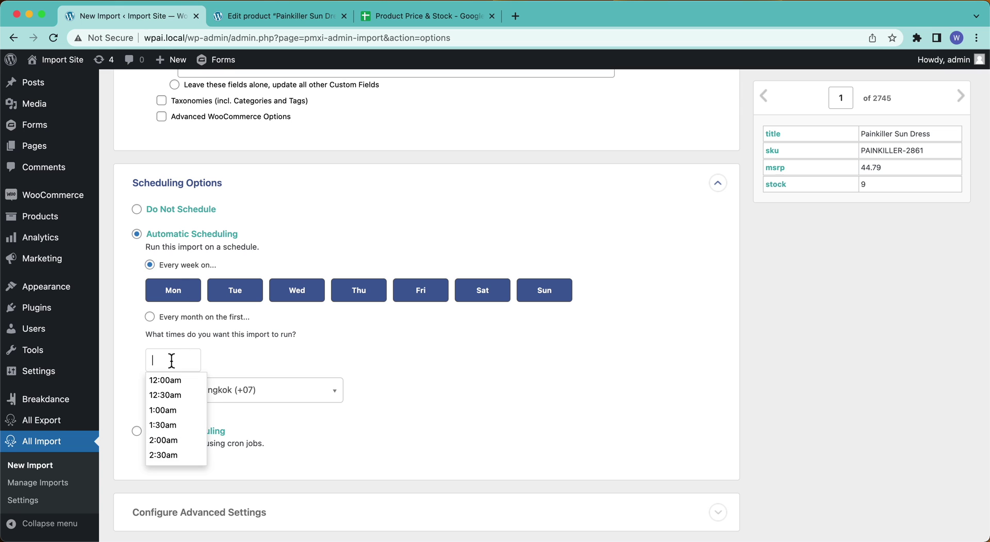
scroll(176, 436, down, 5)
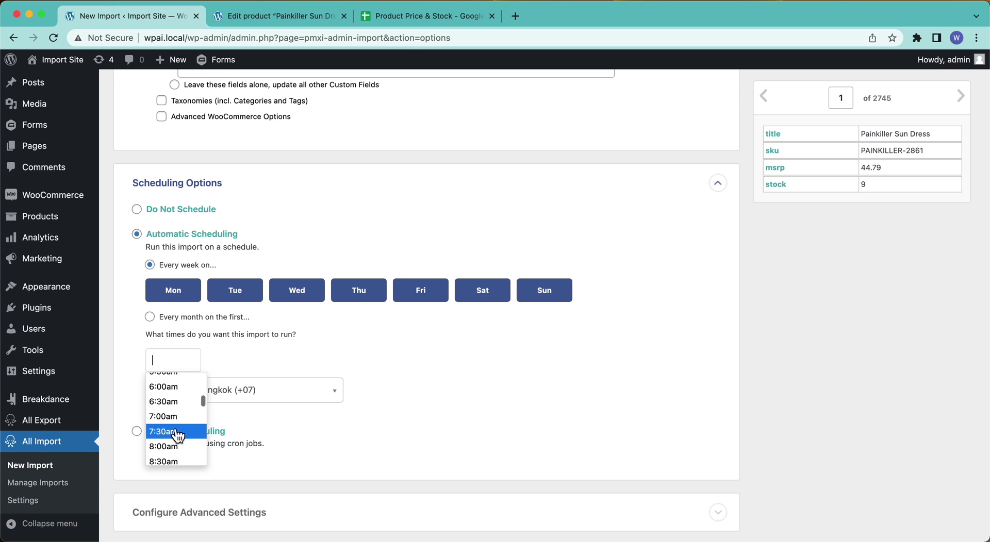
click(176, 427)
click(230, 364)
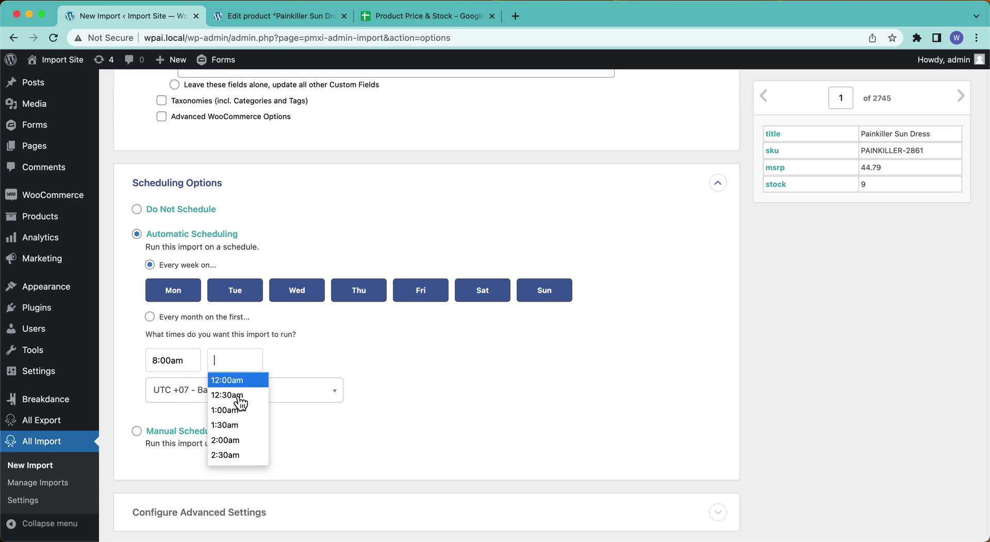
scroll(239, 423, down, 3)
scroll(239, 439, down, 15)
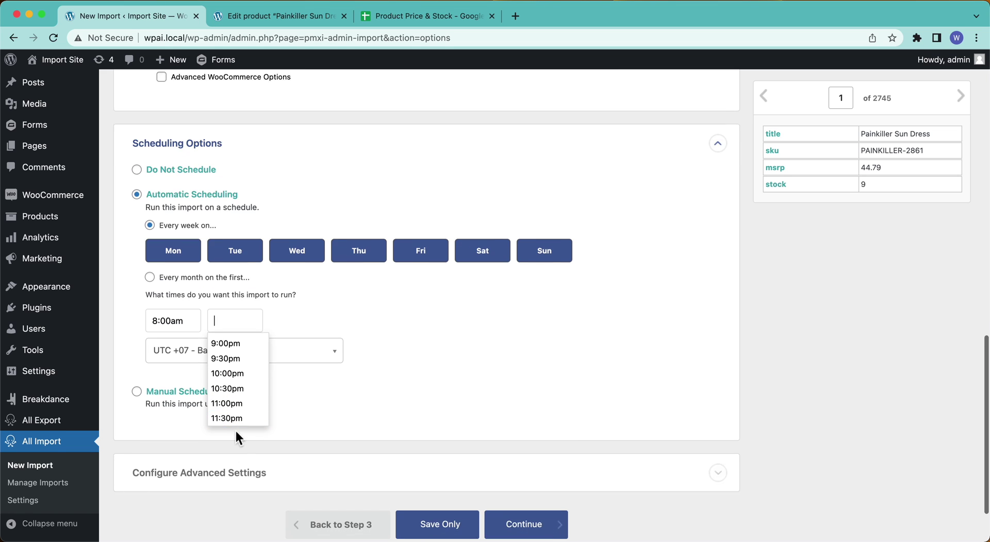
scroll(236, 431, up, 1)
scroll(241, 399, up, 3)
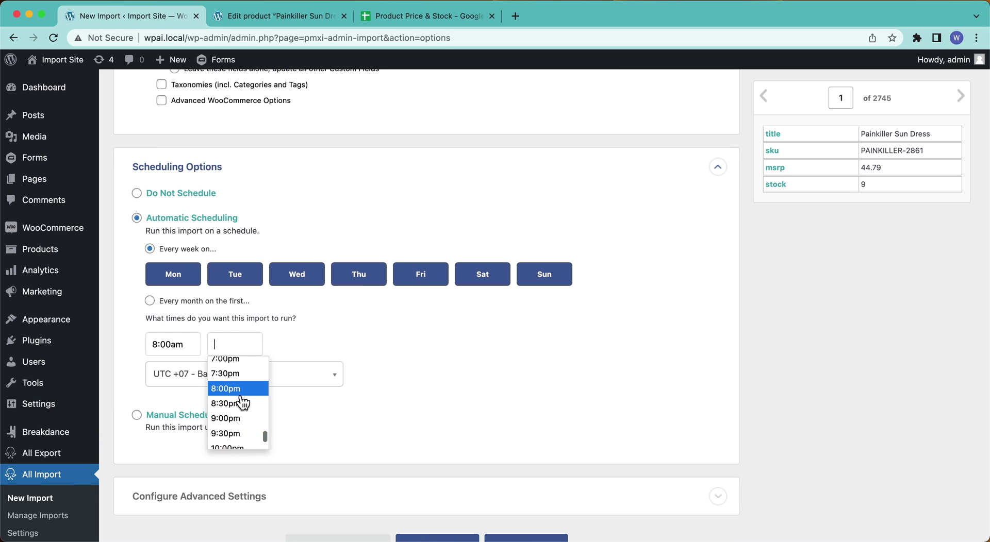
click(238, 393)
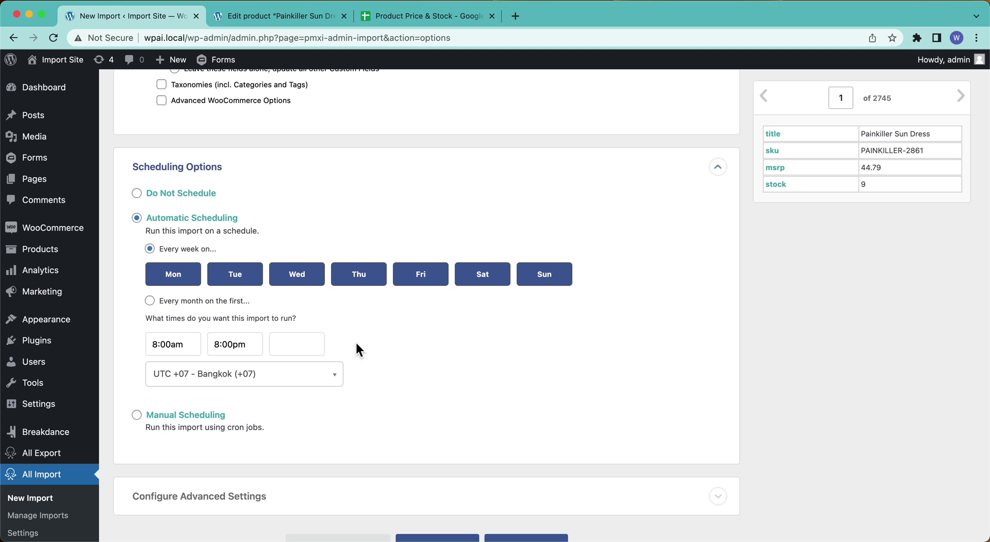
Browse the time zones available for the scheduled run times, leaving the selection as it is.
click(230, 379)
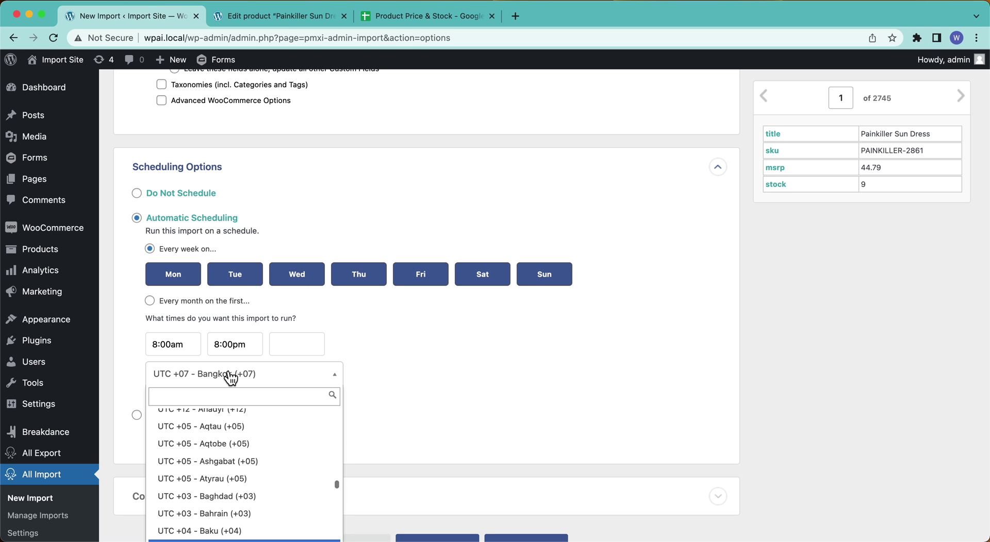
scroll(250, 464, up, 10)
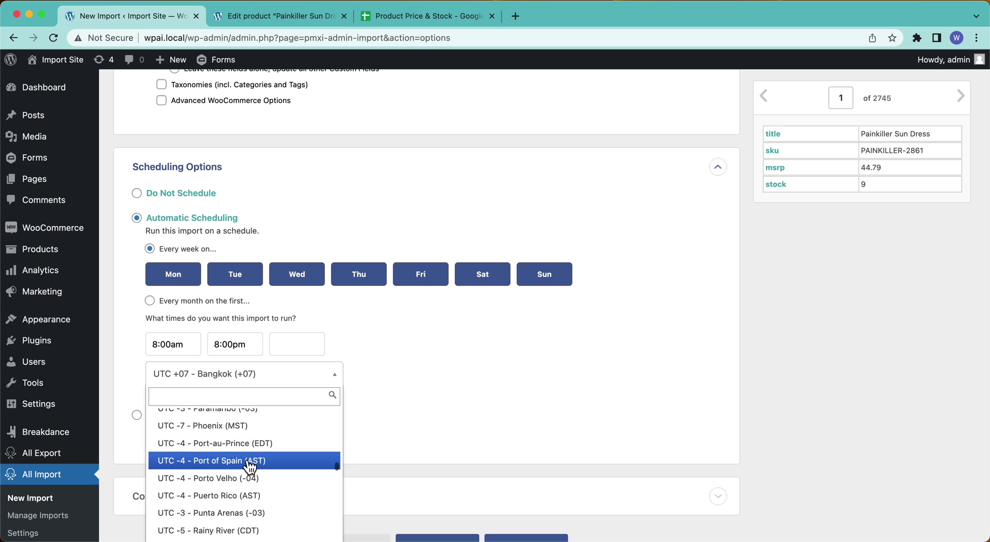
scroll(250, 467, down, 10)
scroll(250, 468, up, 1)
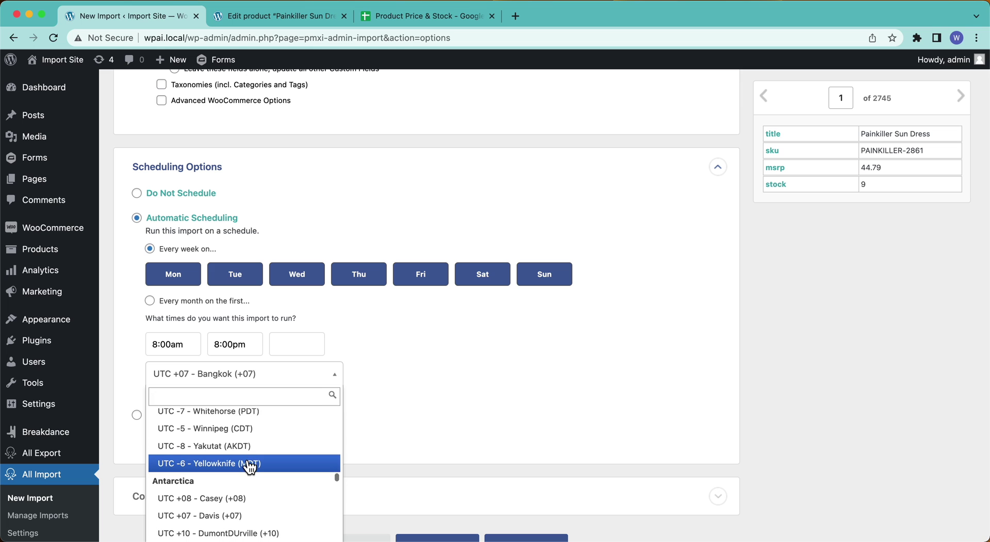
click(114, 354)
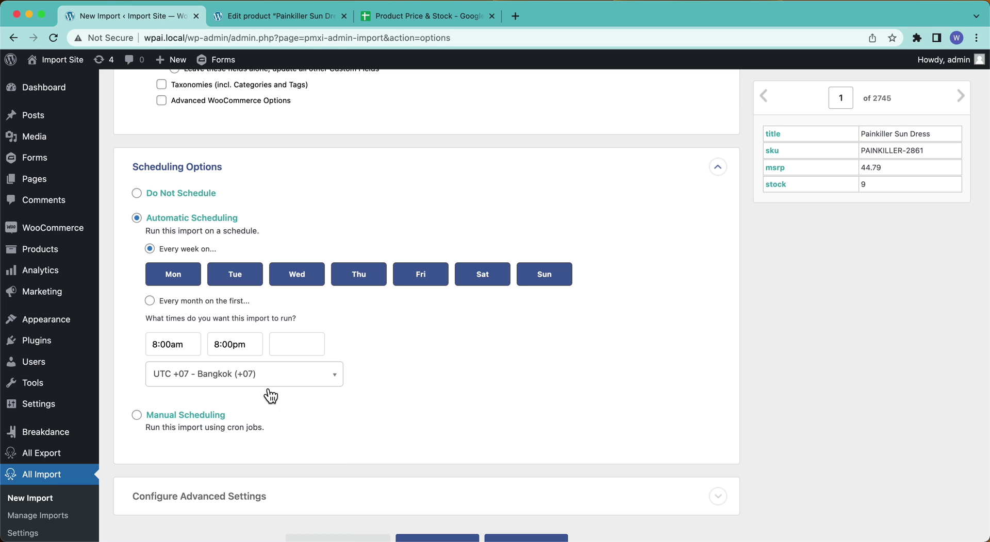
Examine the advanced import settings for speed optimization, record selection and friendly name, and collapse the section again.
scroll(115, 356, down, 3)
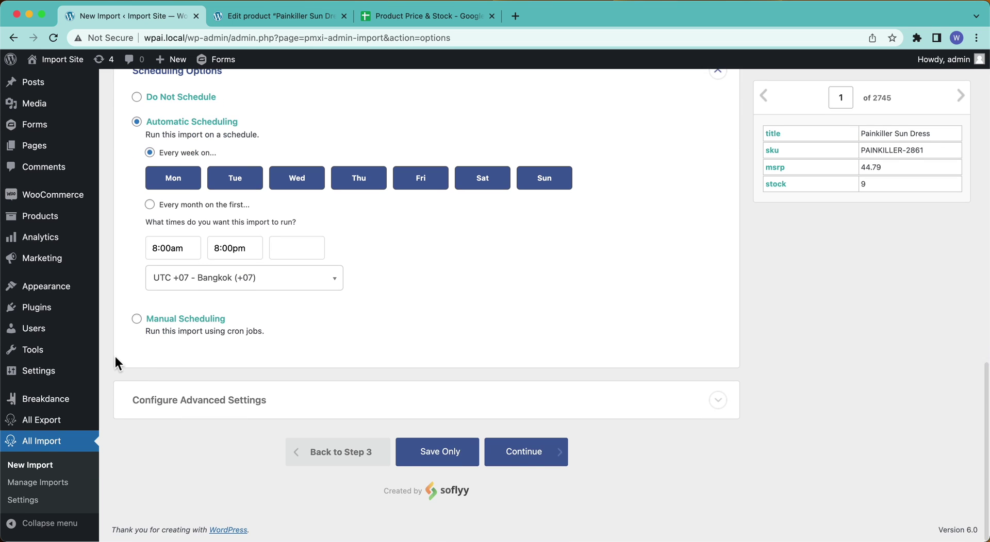
click(187, 407)
scroll(184, 402, down, 7)
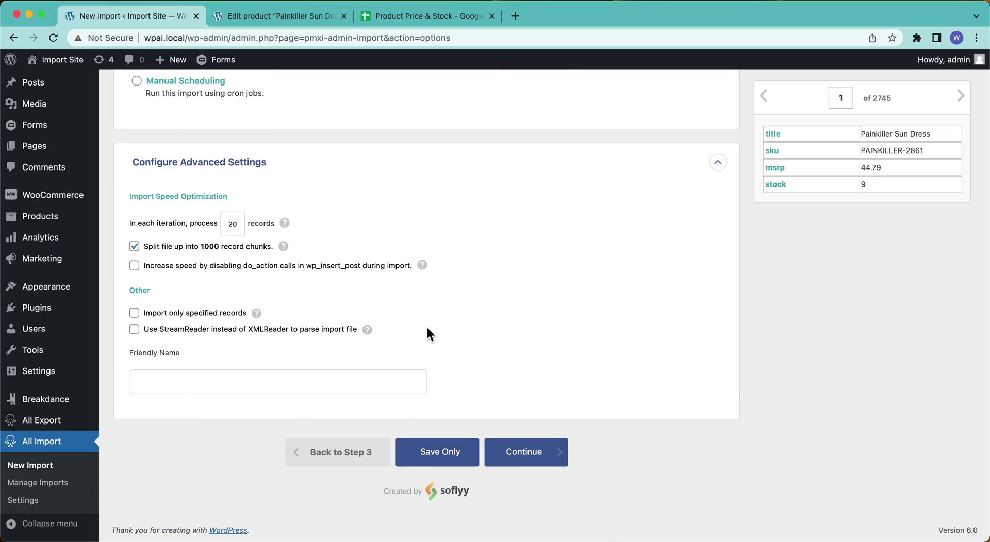
click(267, 165)
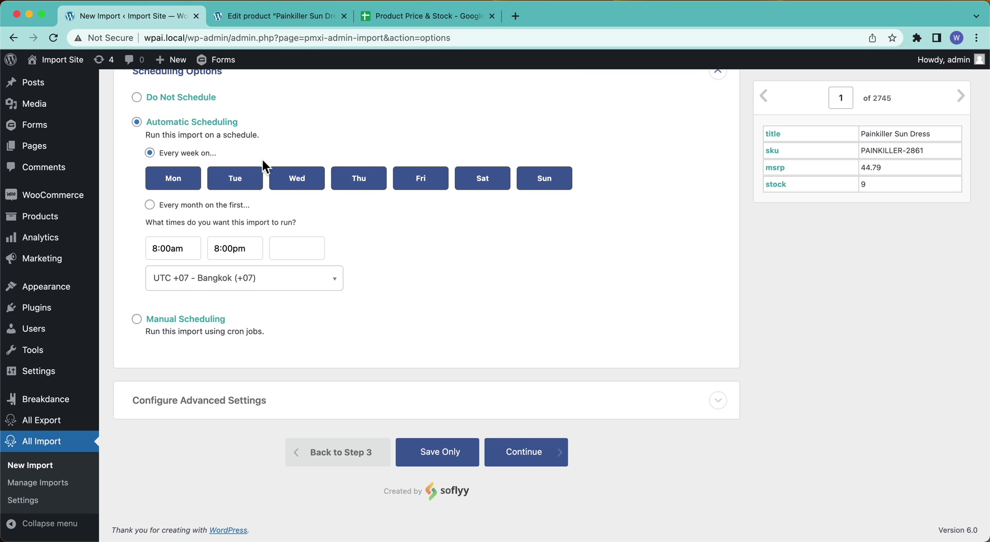
Continue to the import summary, review it, and confirm and run the import.
click(519, 466)
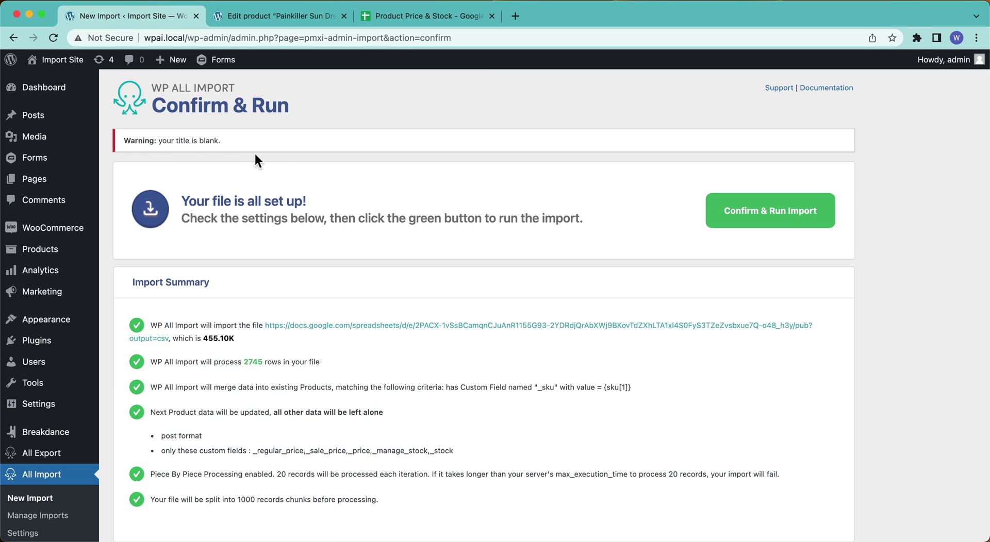
scroll(392, 188, down, 5)
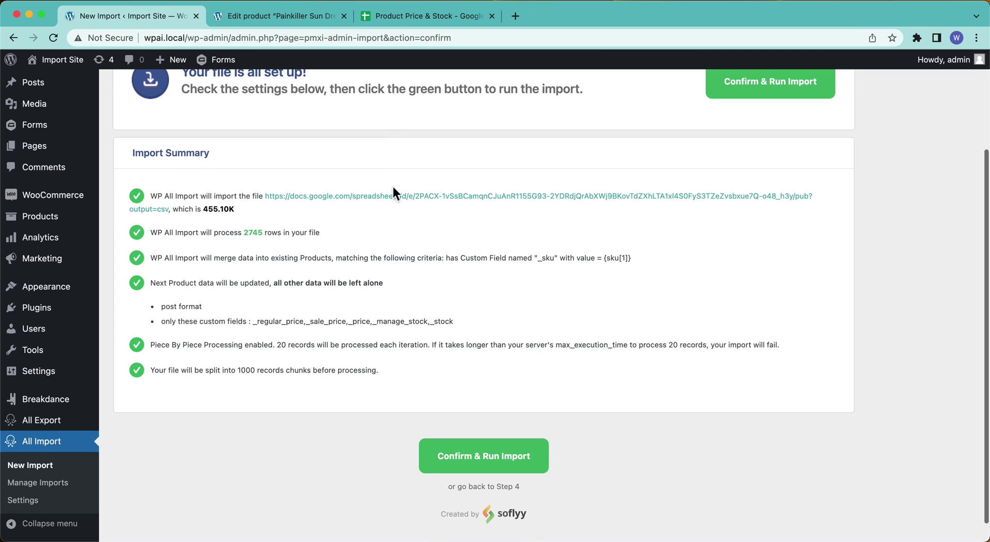
click(438, 454)
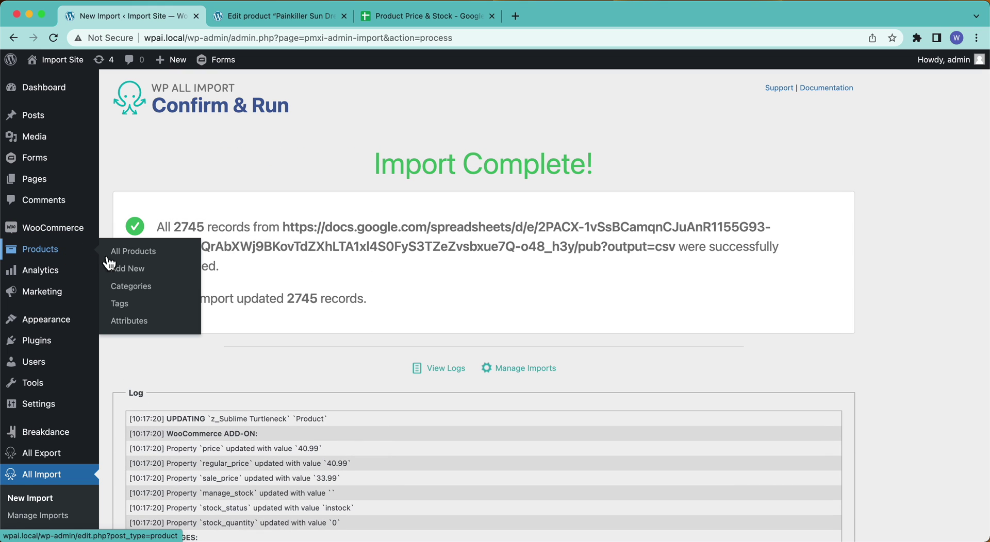
Open the Painkiller Sun Dress storefront page in a new browser tab from the list of all products.
click(126, 257)
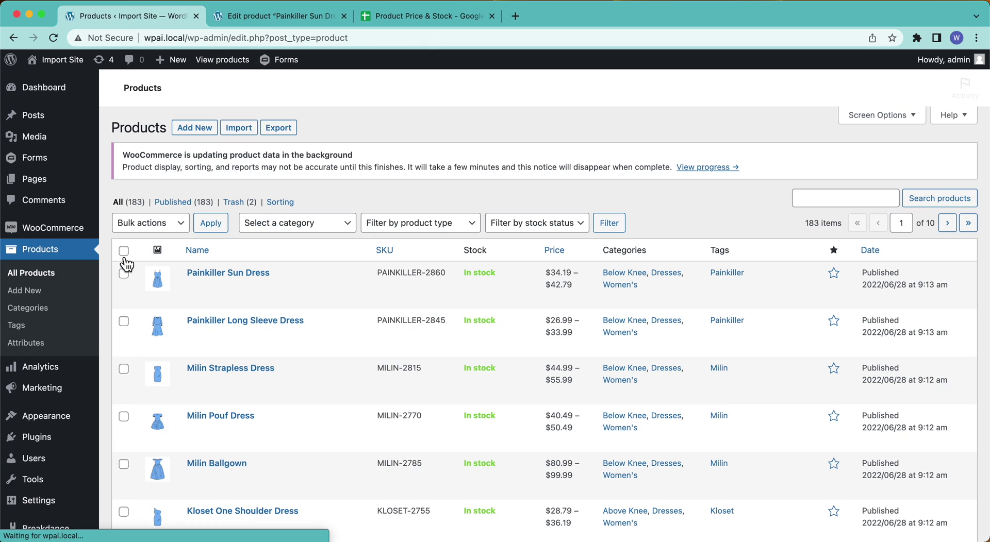
mouse_move(277, 276)
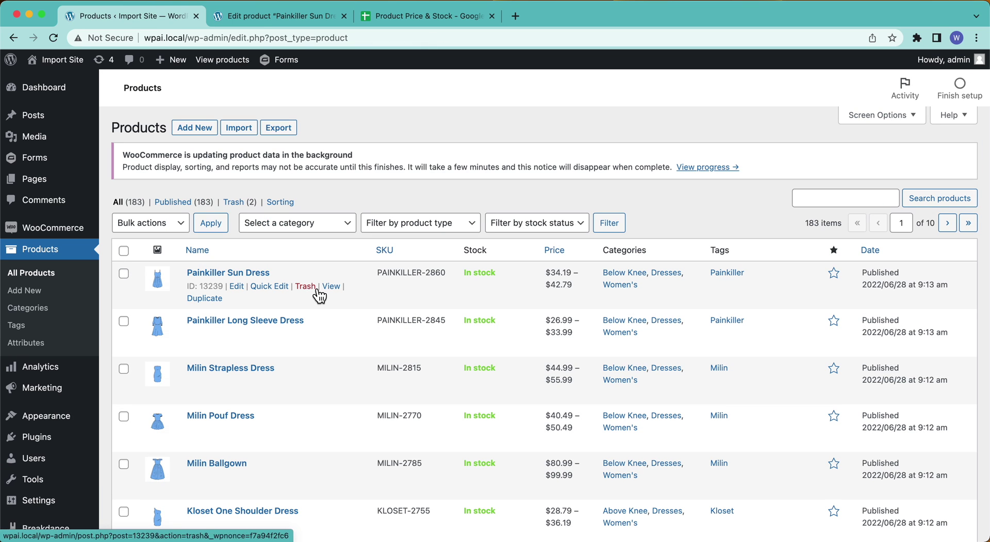
super+click(340, 290)
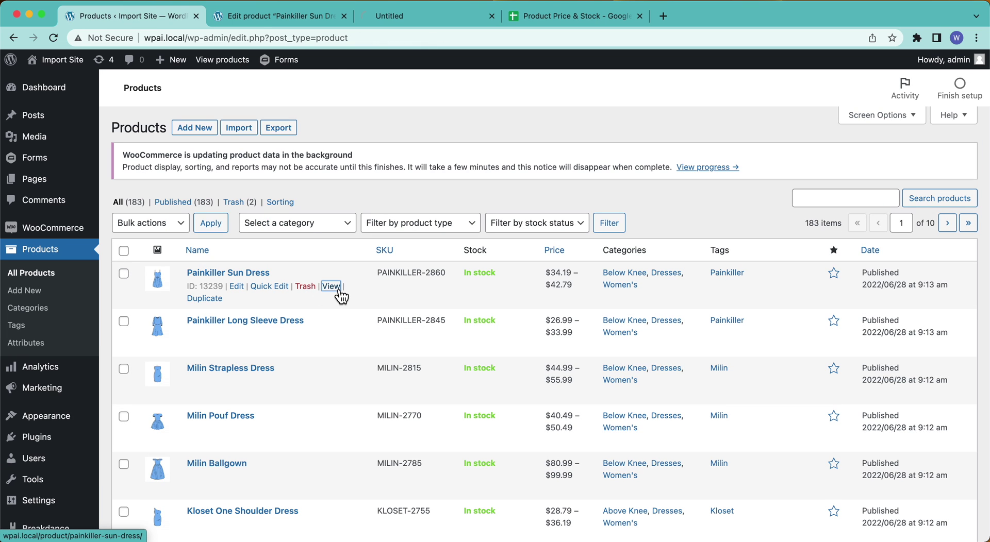
click(435, 20)
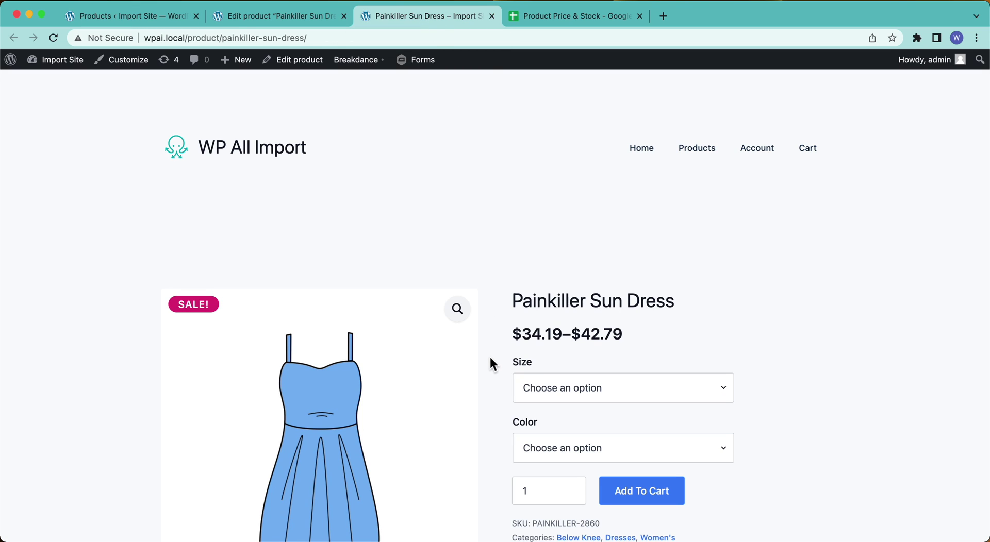
scroll(490, 368, down, 3)
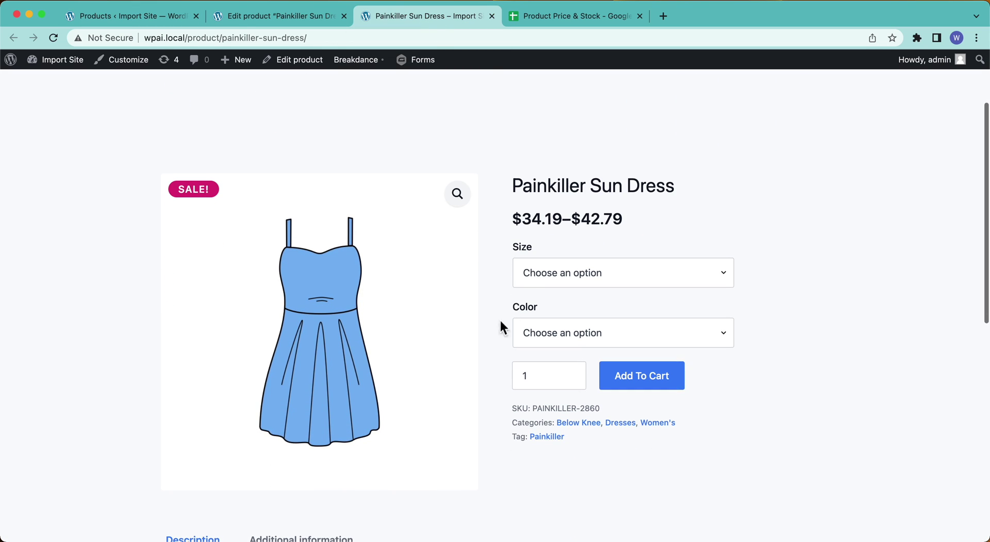
Select size Small and color Green on the Painkiller Sun Dress page to check that variation's price and stock.
click(539, 280)
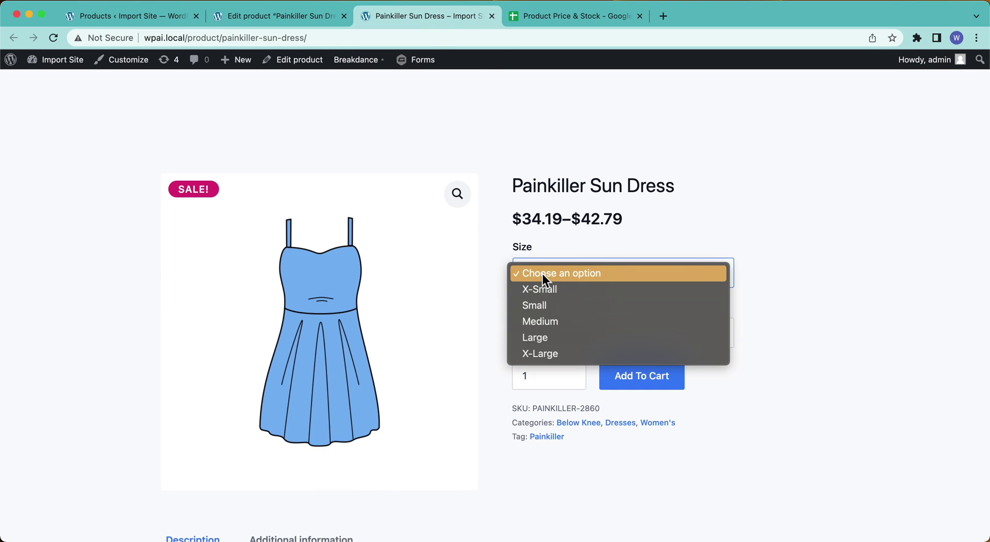
click(552, 303)
click(558, 328)
click(549, 367)
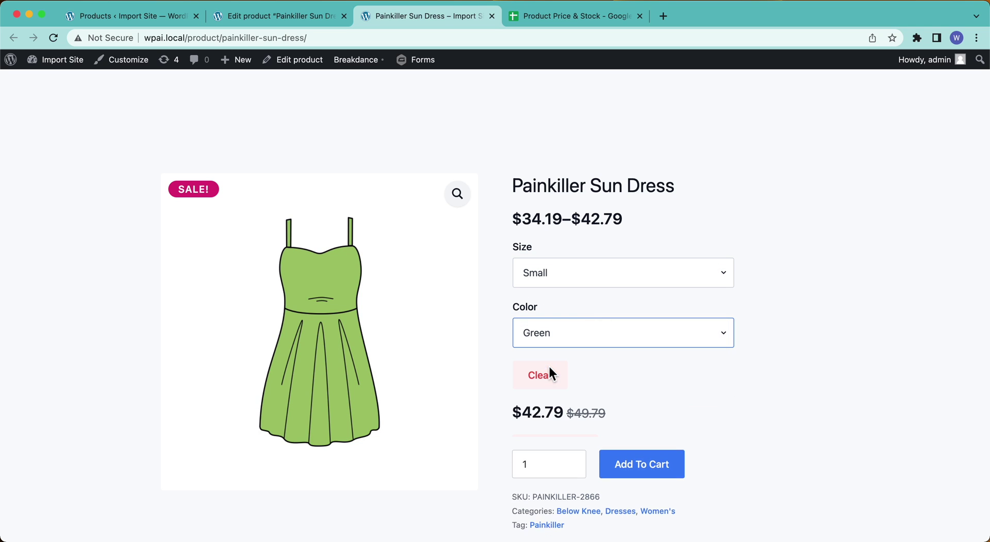
scroll(530, 419, down, 2)
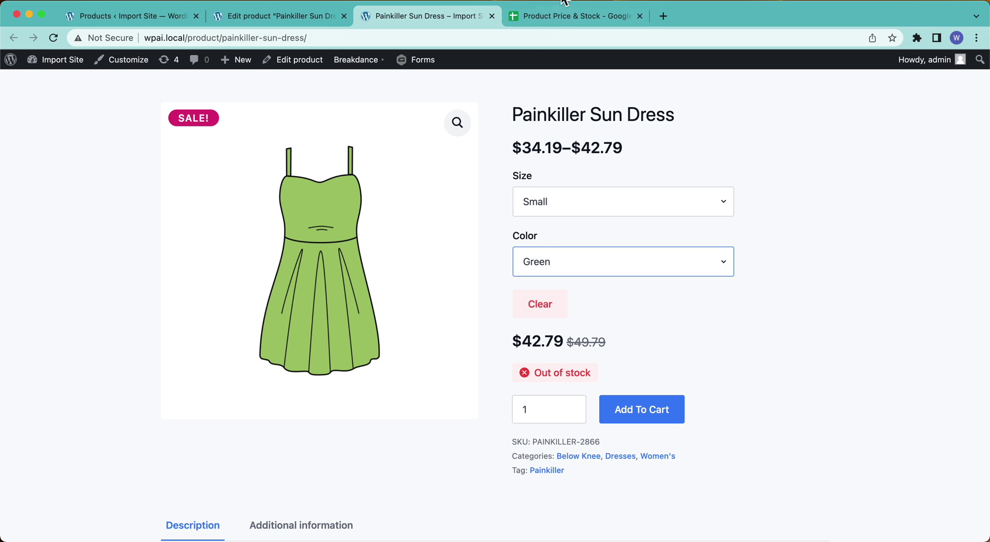
Switch to the Product Price & Stock Google Sheet and compare the PAINKILLER-2866 stock and MSRP with the storefront variation.
click(562, 16)
click(209, 220)
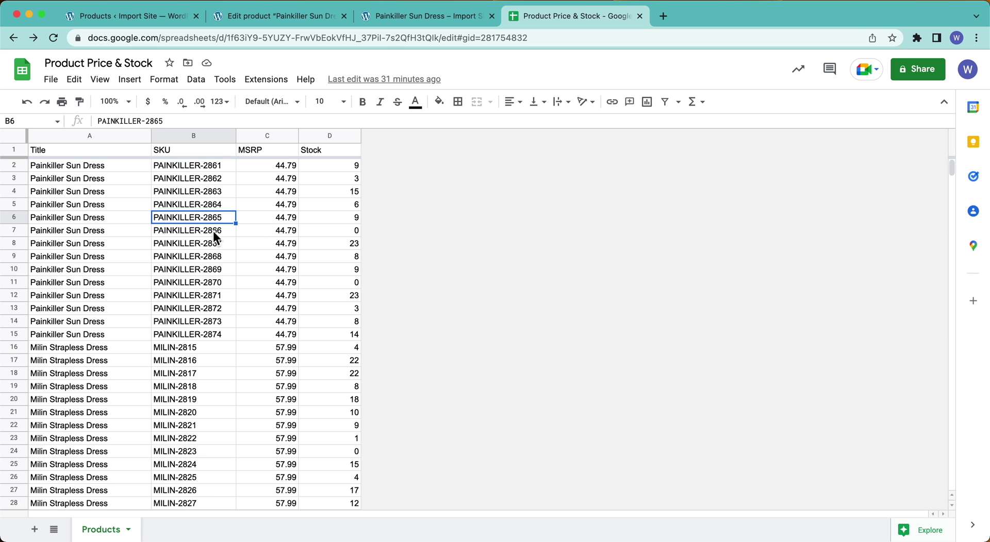
click(343, 232)
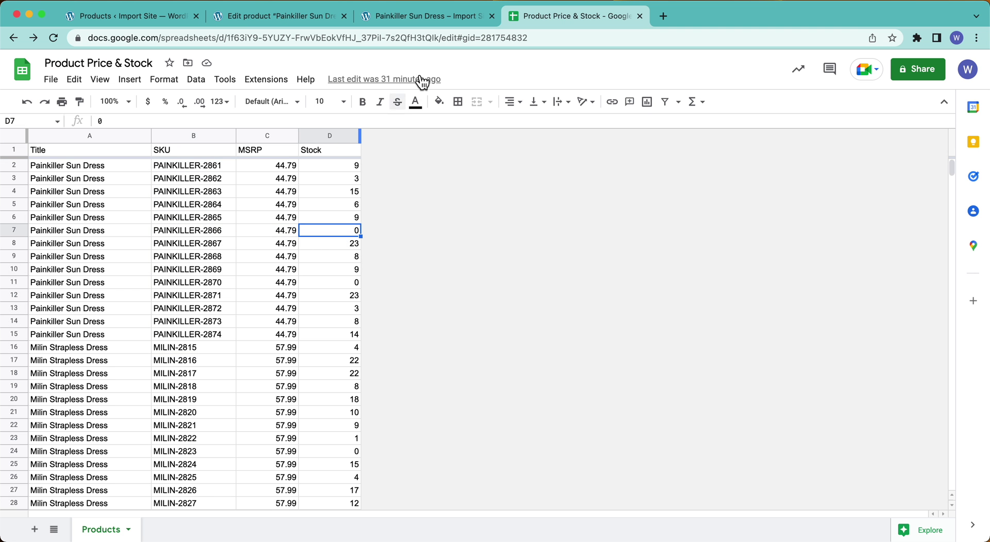
click(419, 19)
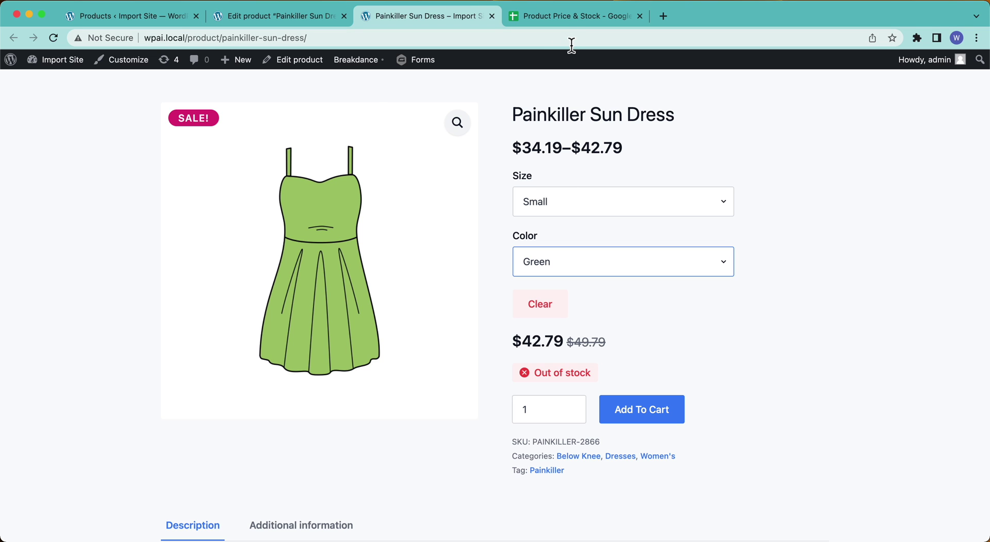
click(560, 14)
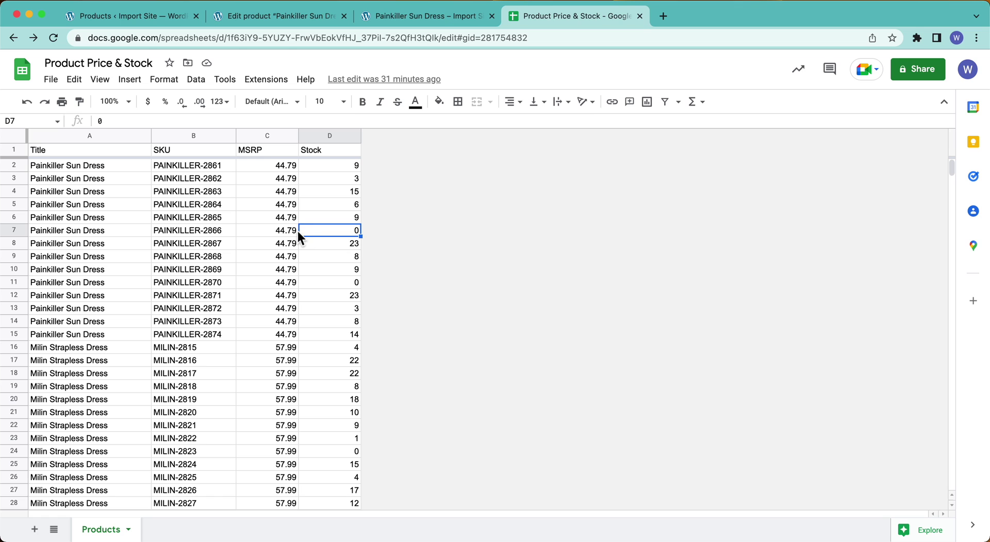
Return to the Painkiller Sun Dress page and select size Large and color Red to check that variation's stock.
click(406, 18)
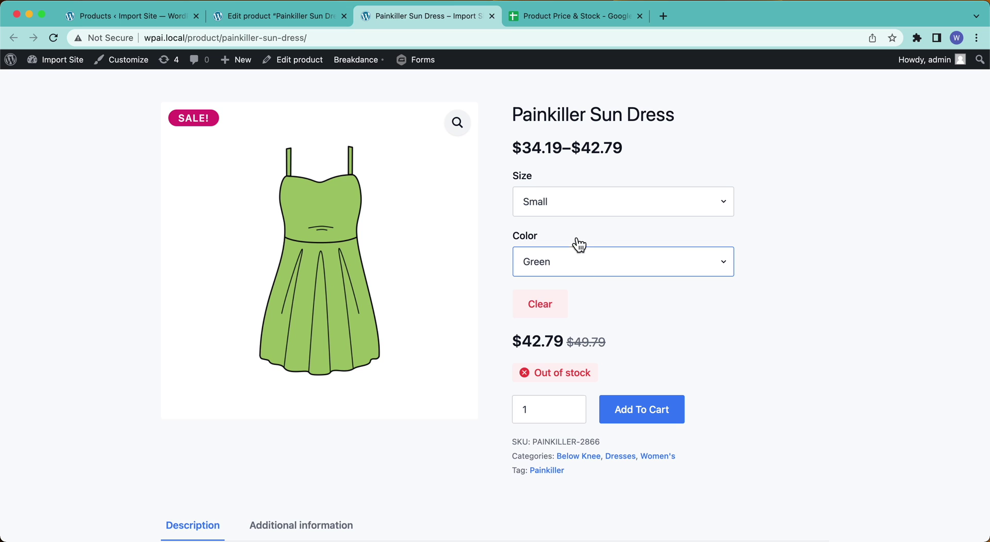
click(574, 201)
click(564, 234)
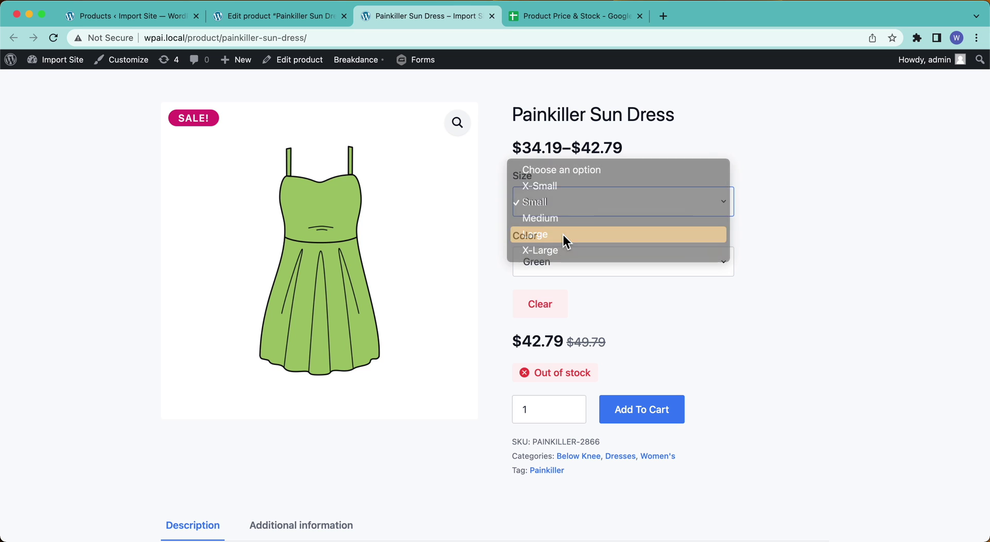
click(566, 261)
click(561, 277)
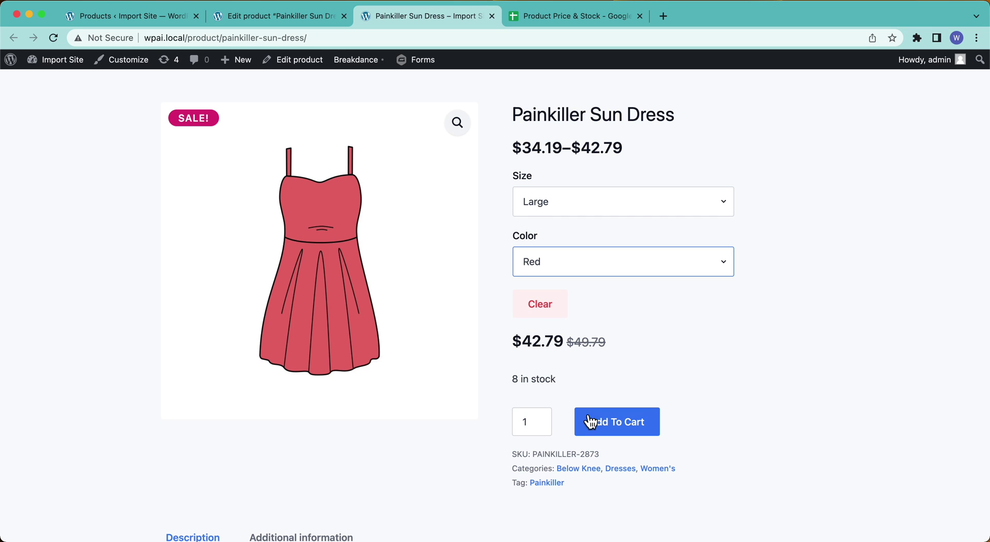
Check the stock value for PAINKILLER-2873 in the Google Sheet and return to the storefront product page.
click(597, 19)
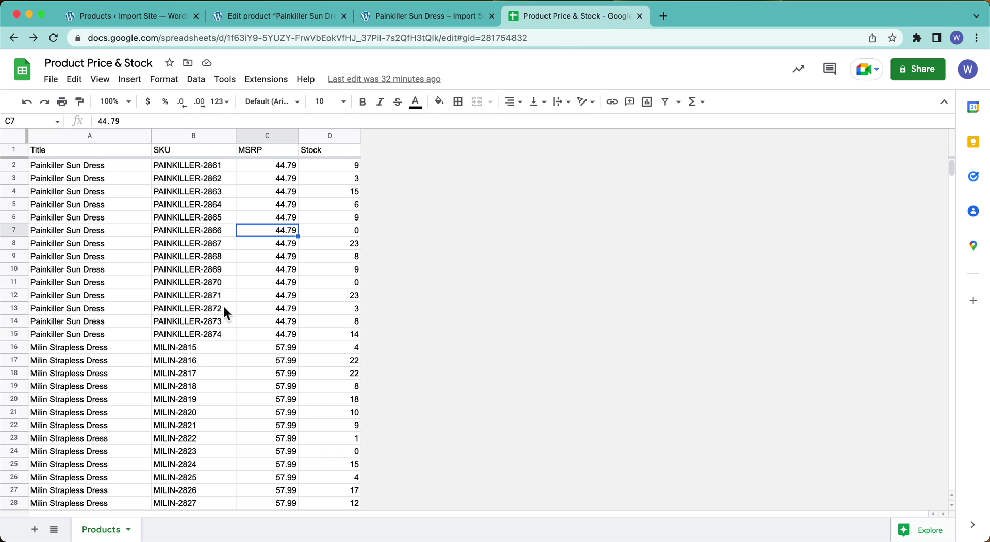
click(348, 324)
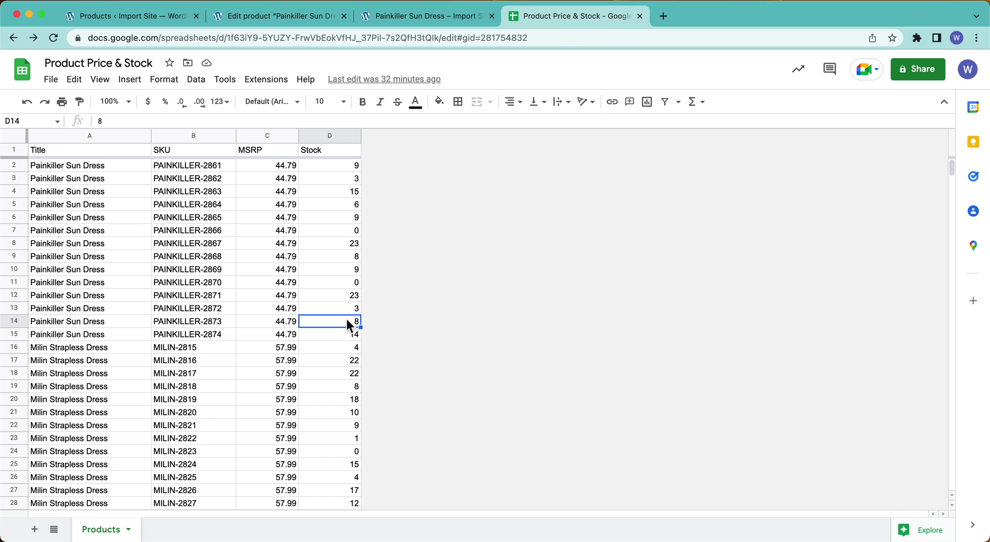
click(413, 21)
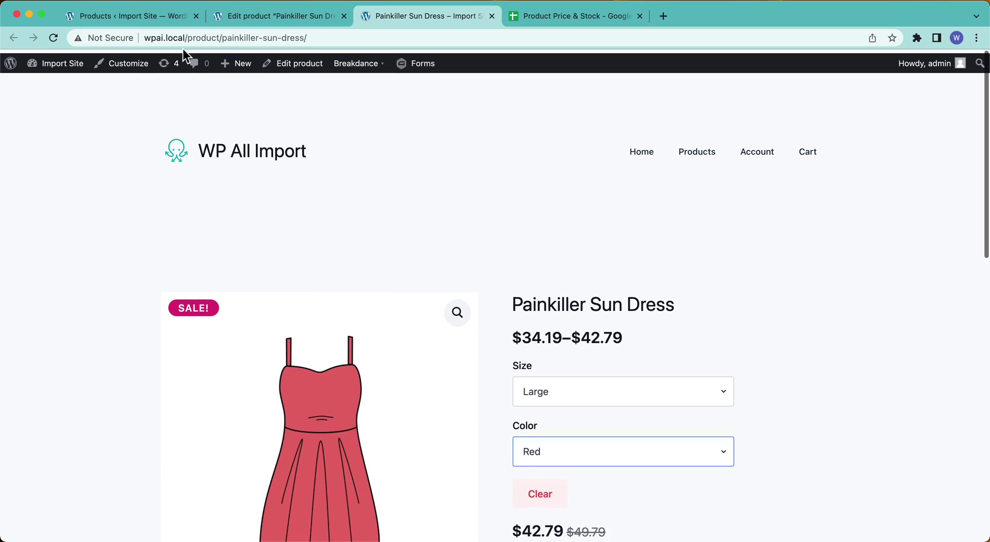
Go back to the WordPress admin and open WP All Import's list of existing imports.
click(137, 15)
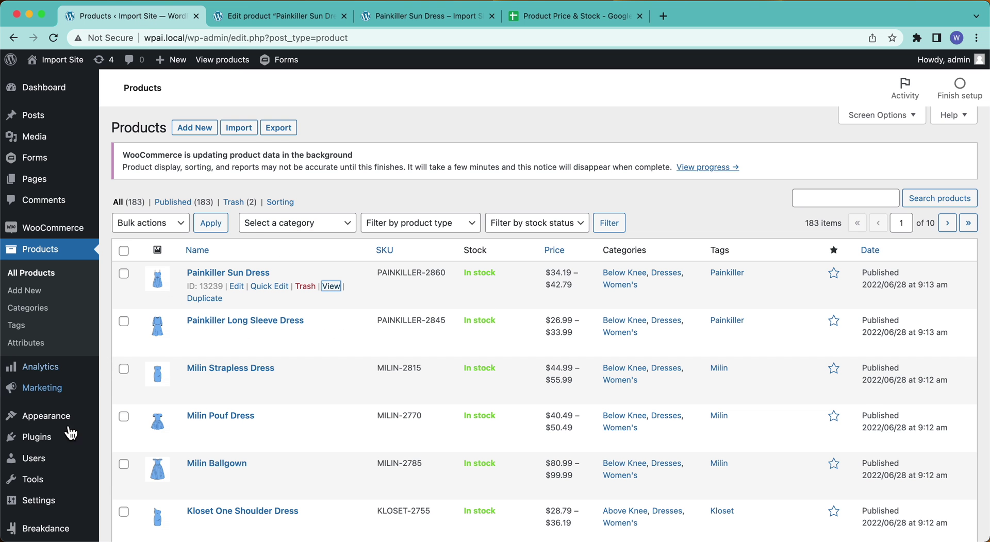
scroll(36, 510, down, 3)
mouse_move(49, 488)
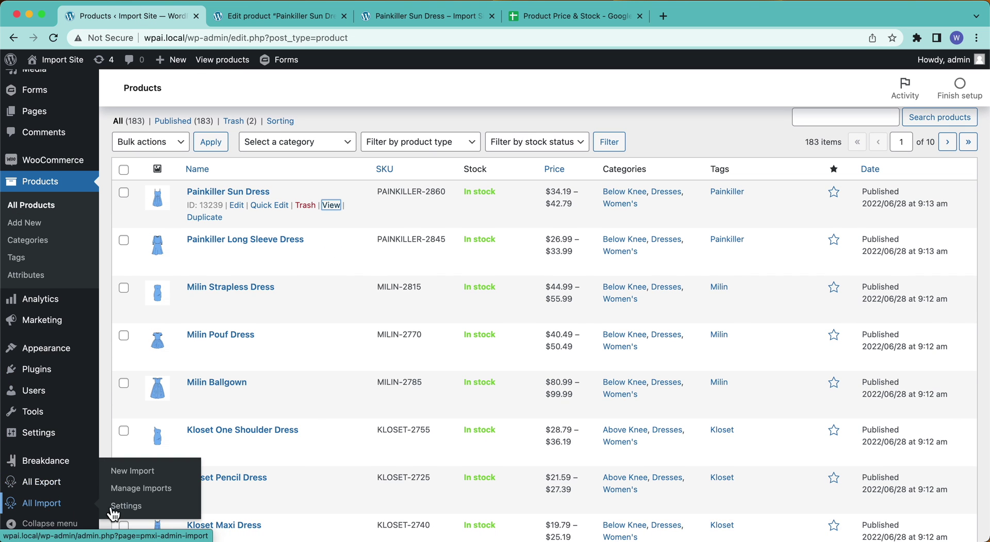
click(145, 490)
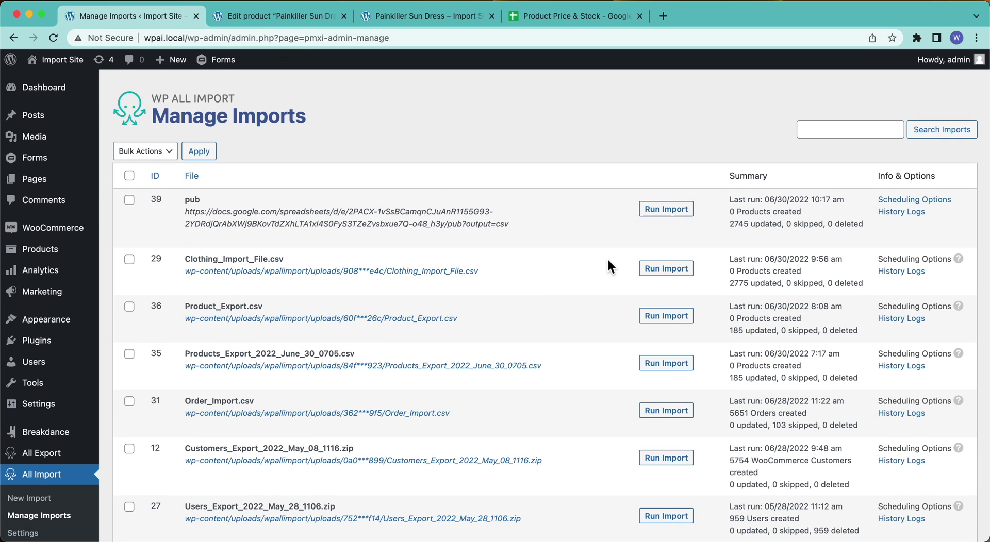